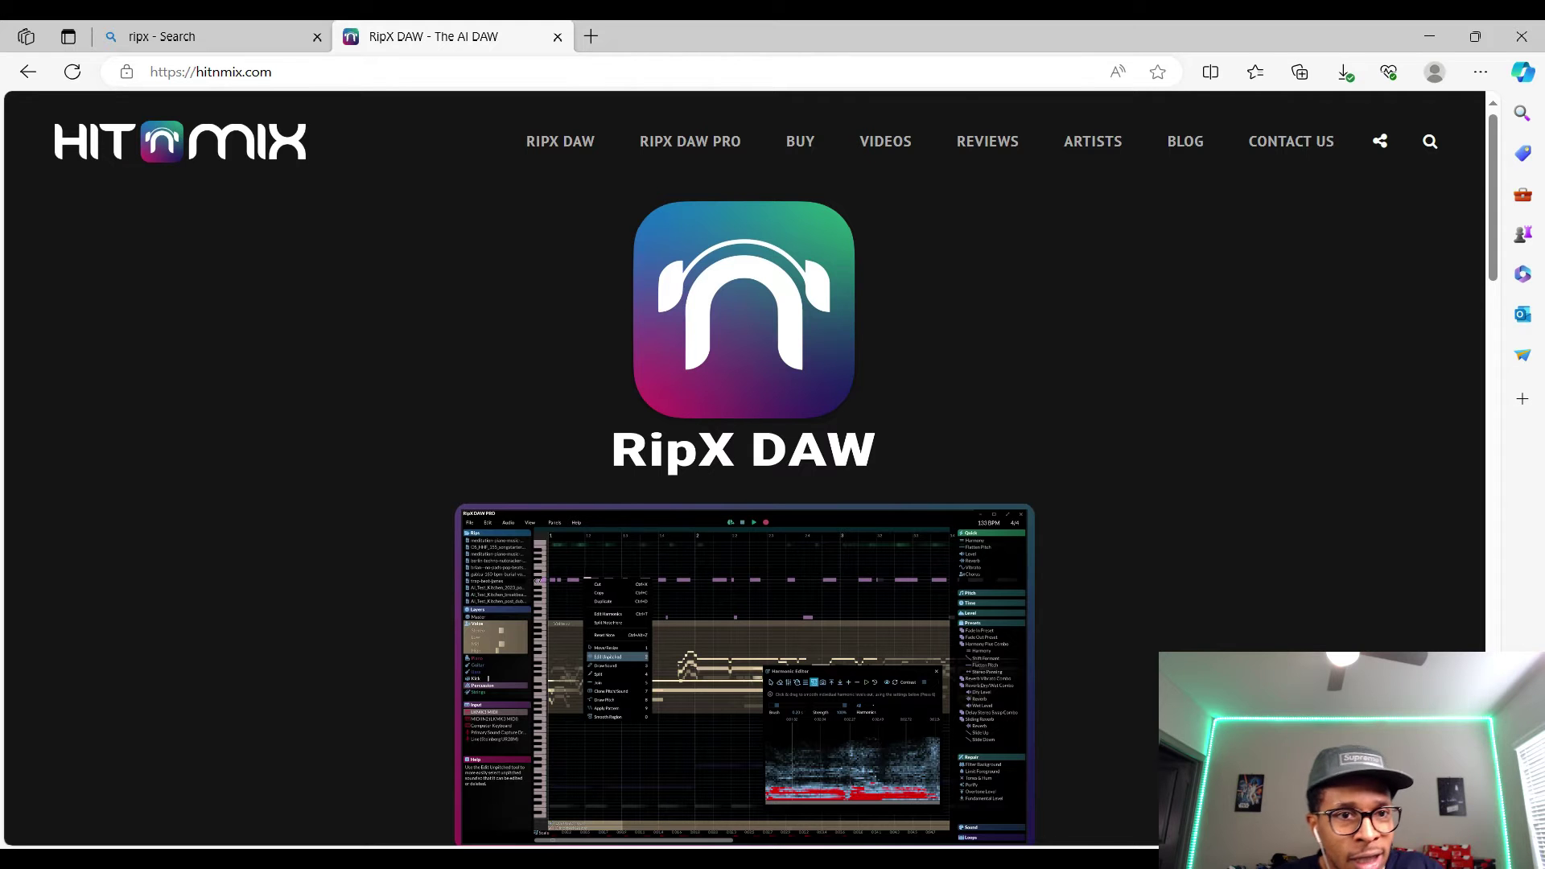
Step: Look through the RipX DAW homepage, covering the DAW and DAW PRO features and the trial and purchase options
scroll(745, 467, down, 1)
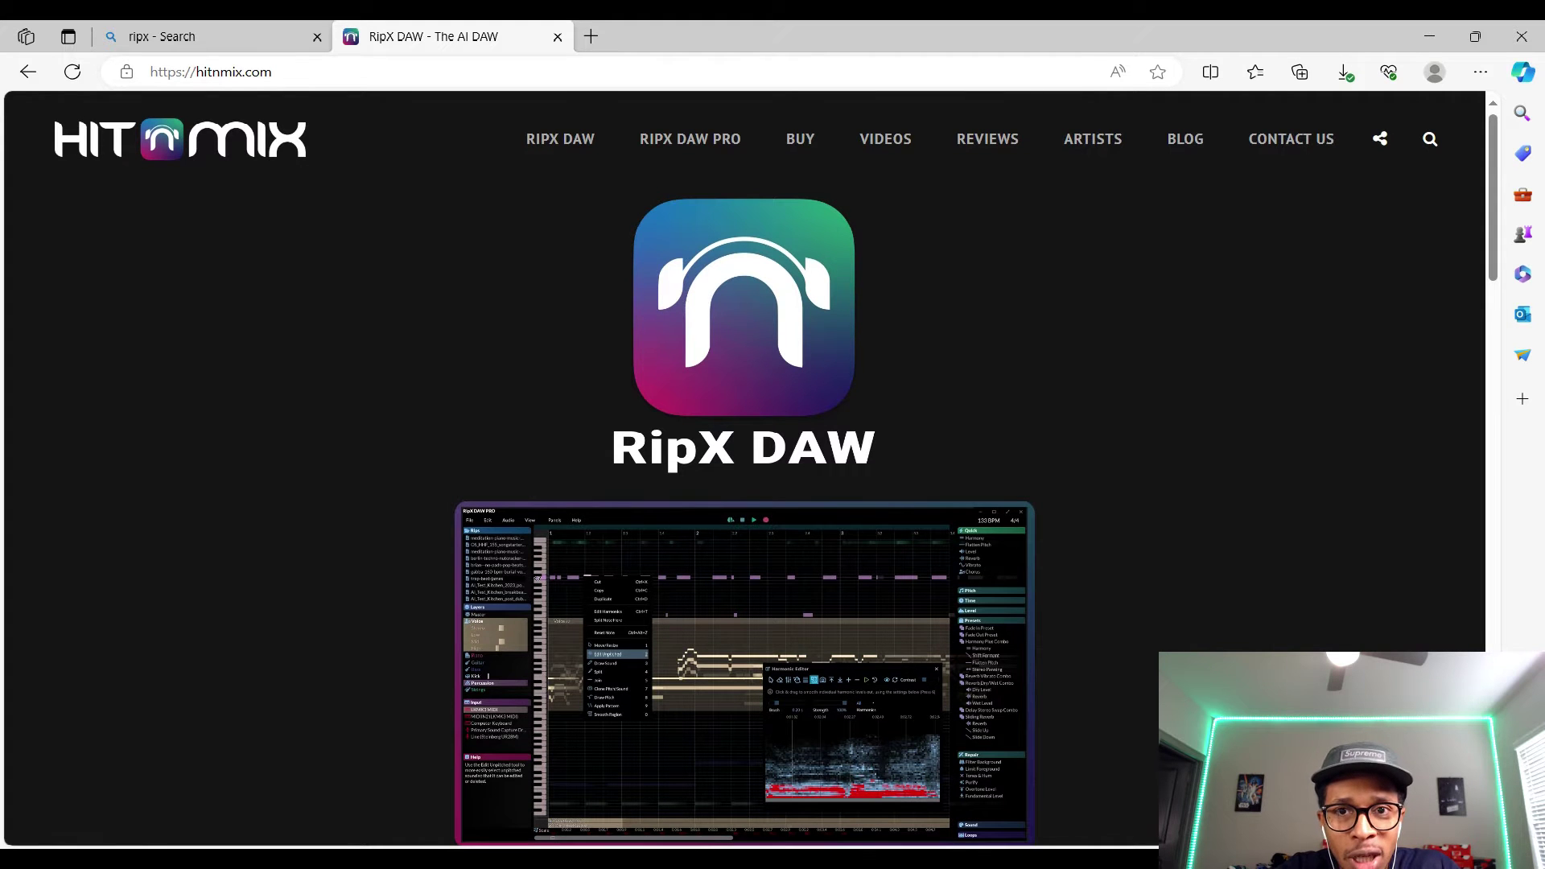
scroll(744, 467, down, 7)
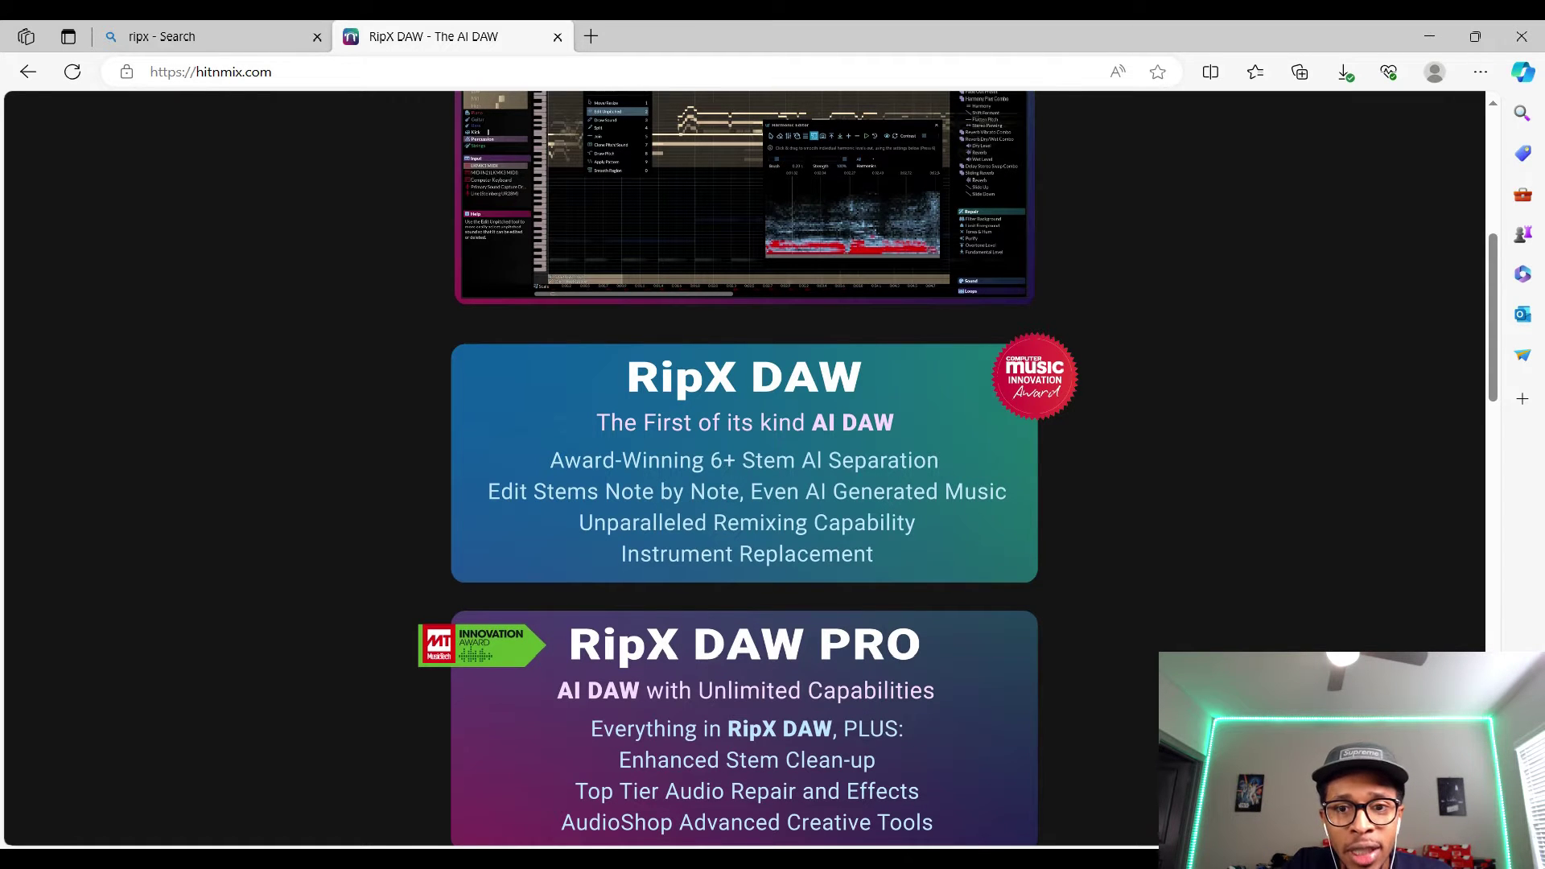
scroll(745, 467, down, 2)
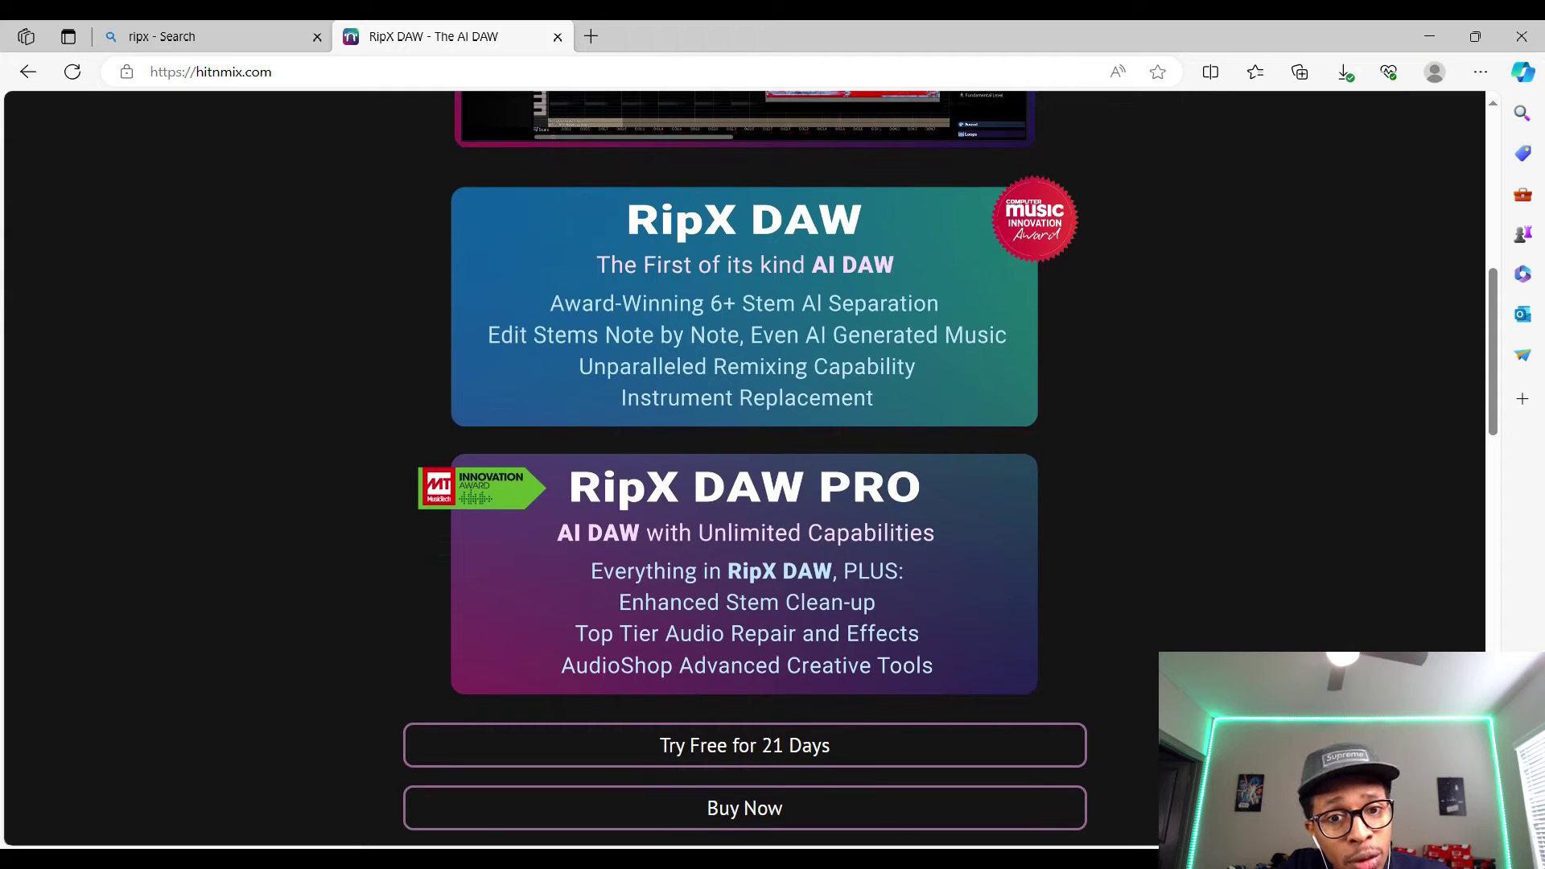
scroll(745, 467, down, 1)
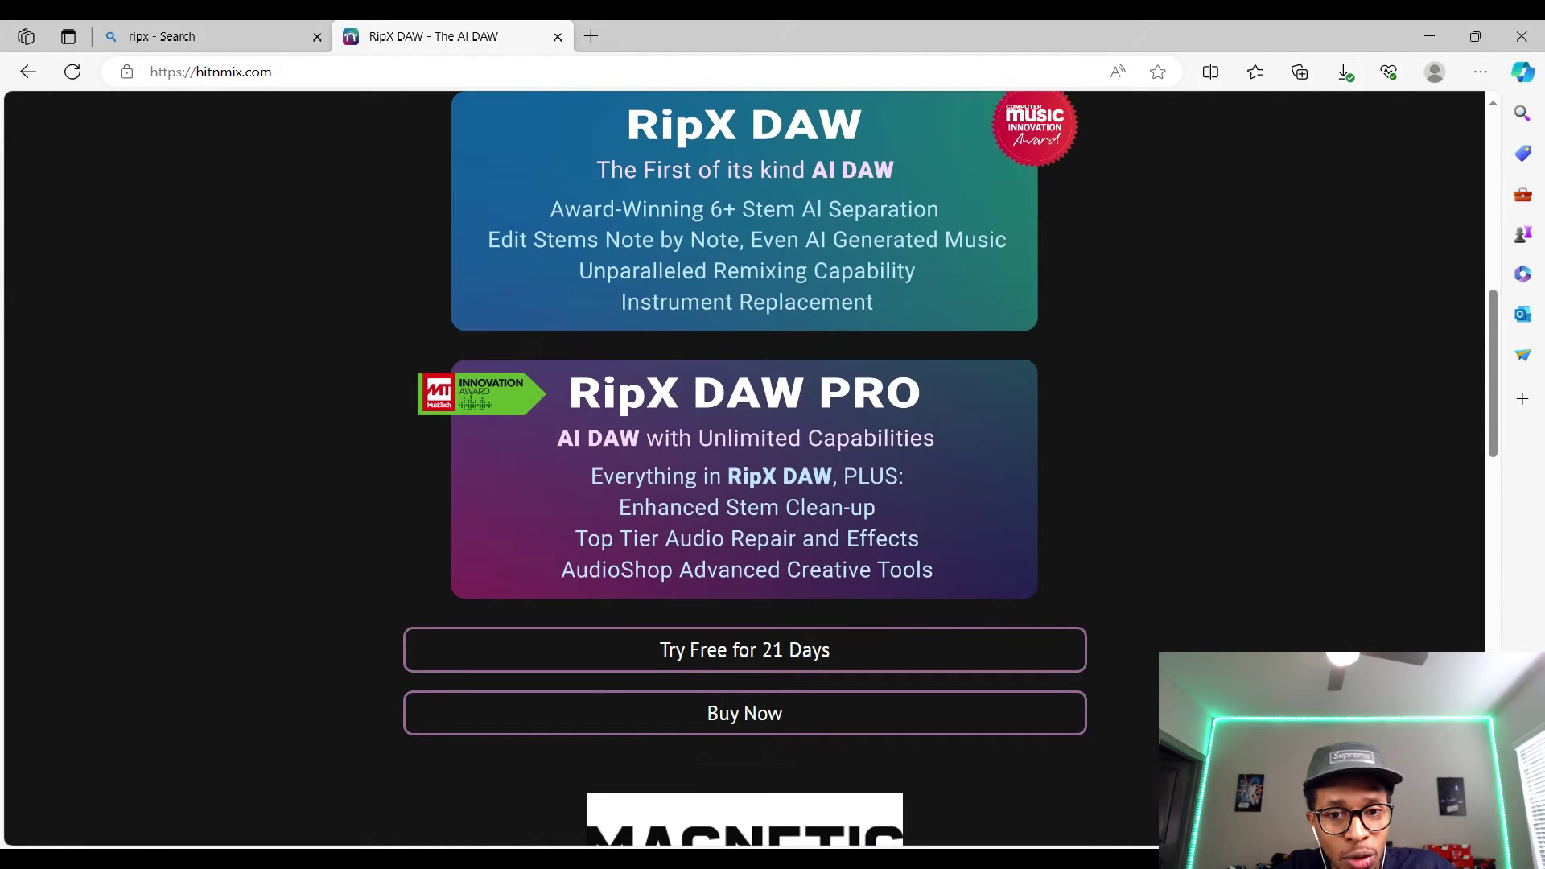
scroll(744, 467, down, 5)
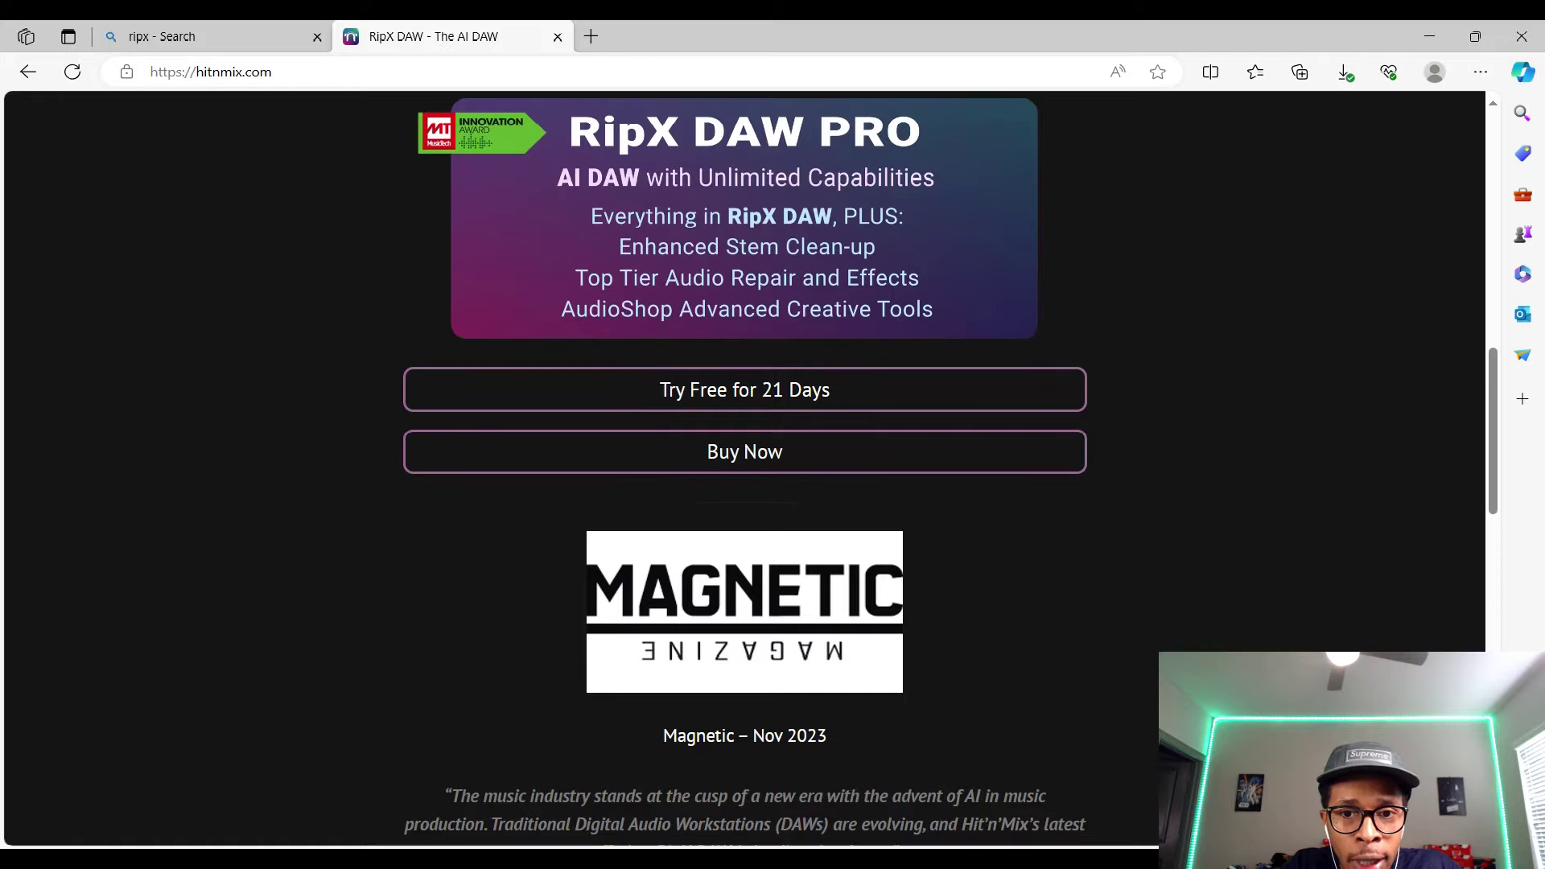
scroll(744, 467, down, 5)
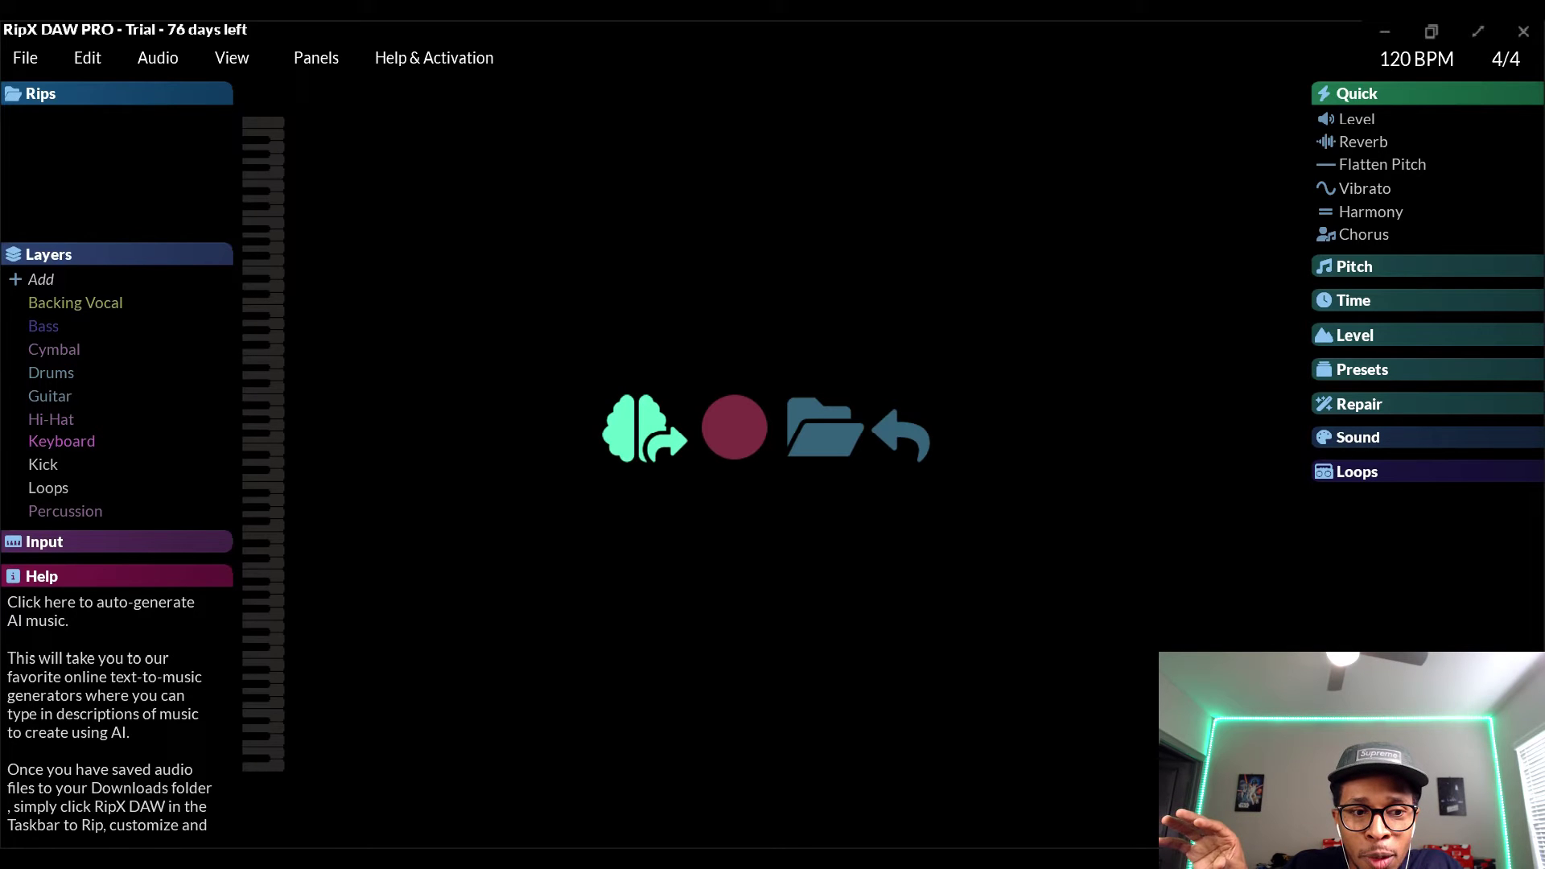
Step: Continue to the online text-to-music generators, and rip Sideways 86 bpm Gm into voice, bass, drums, guitar, piano and other stems
click(644, 428)
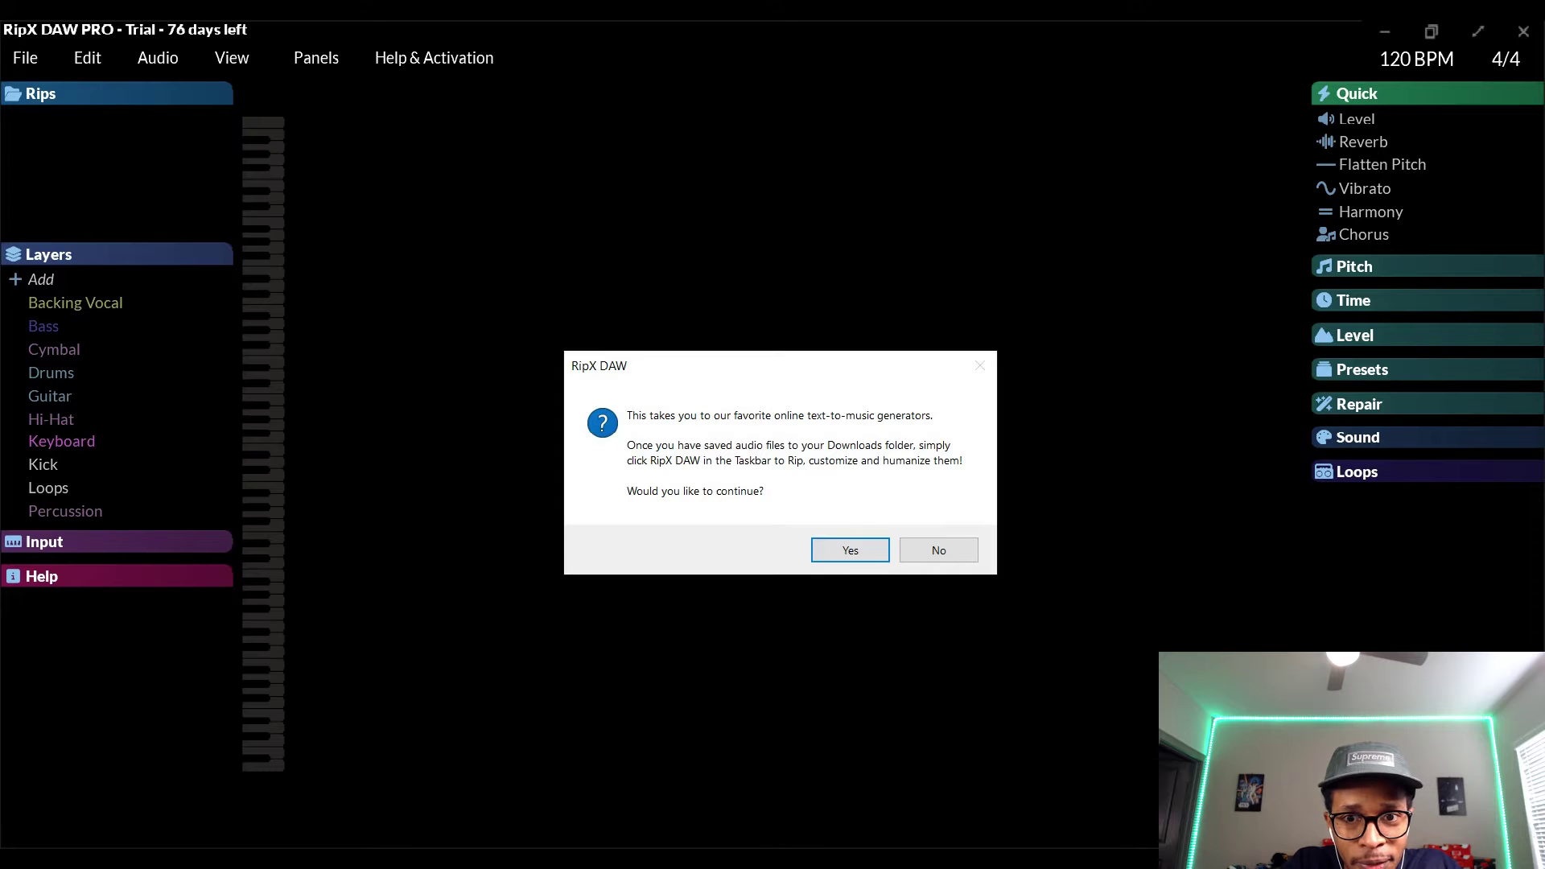
key(Return)
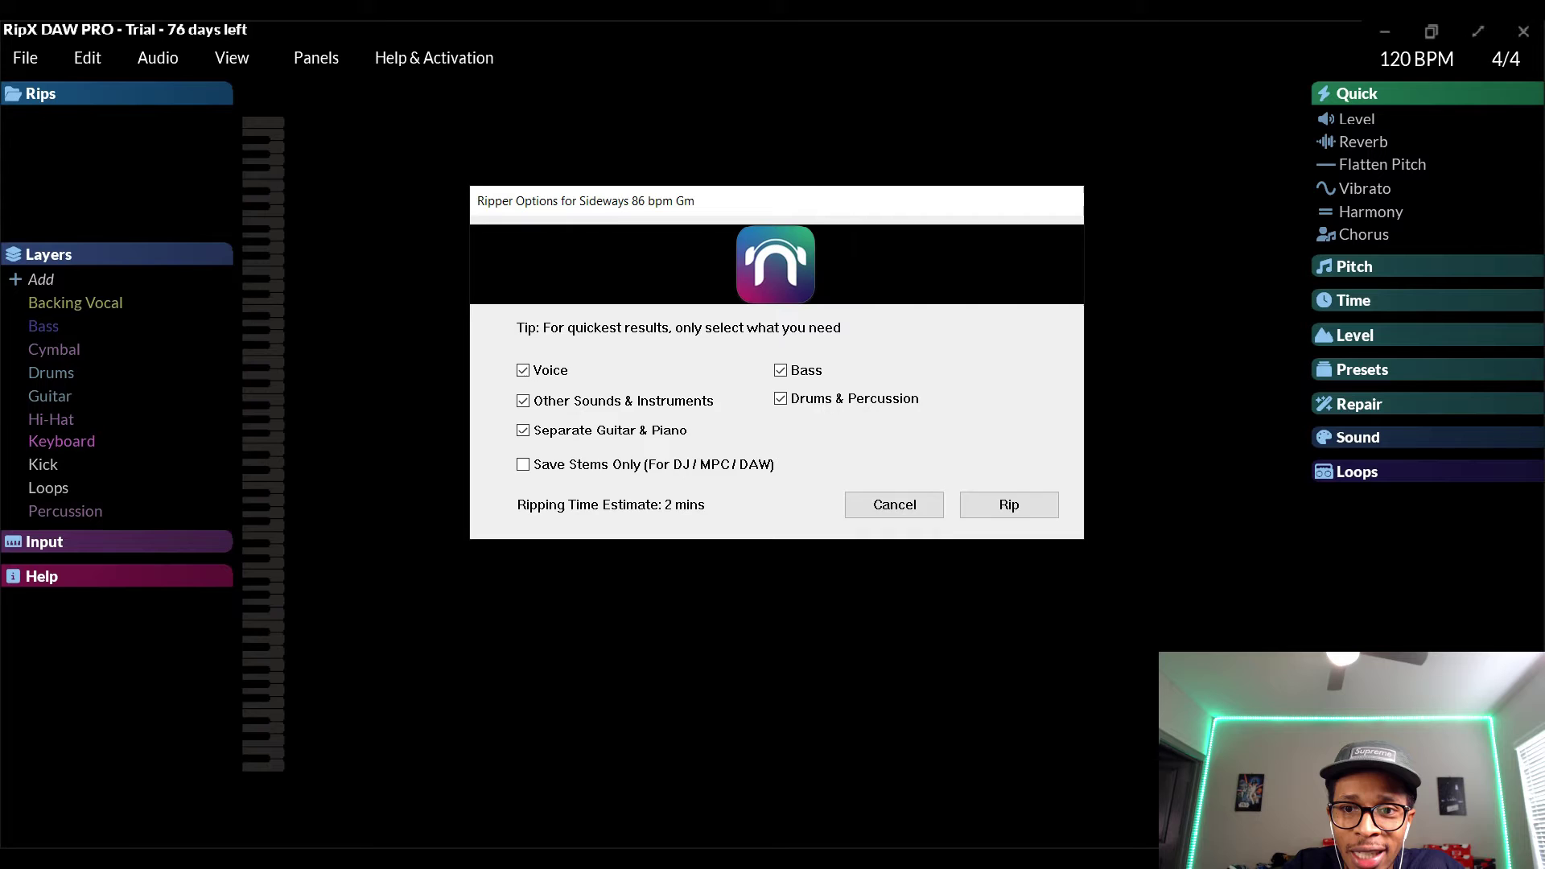
click(1009, 504)
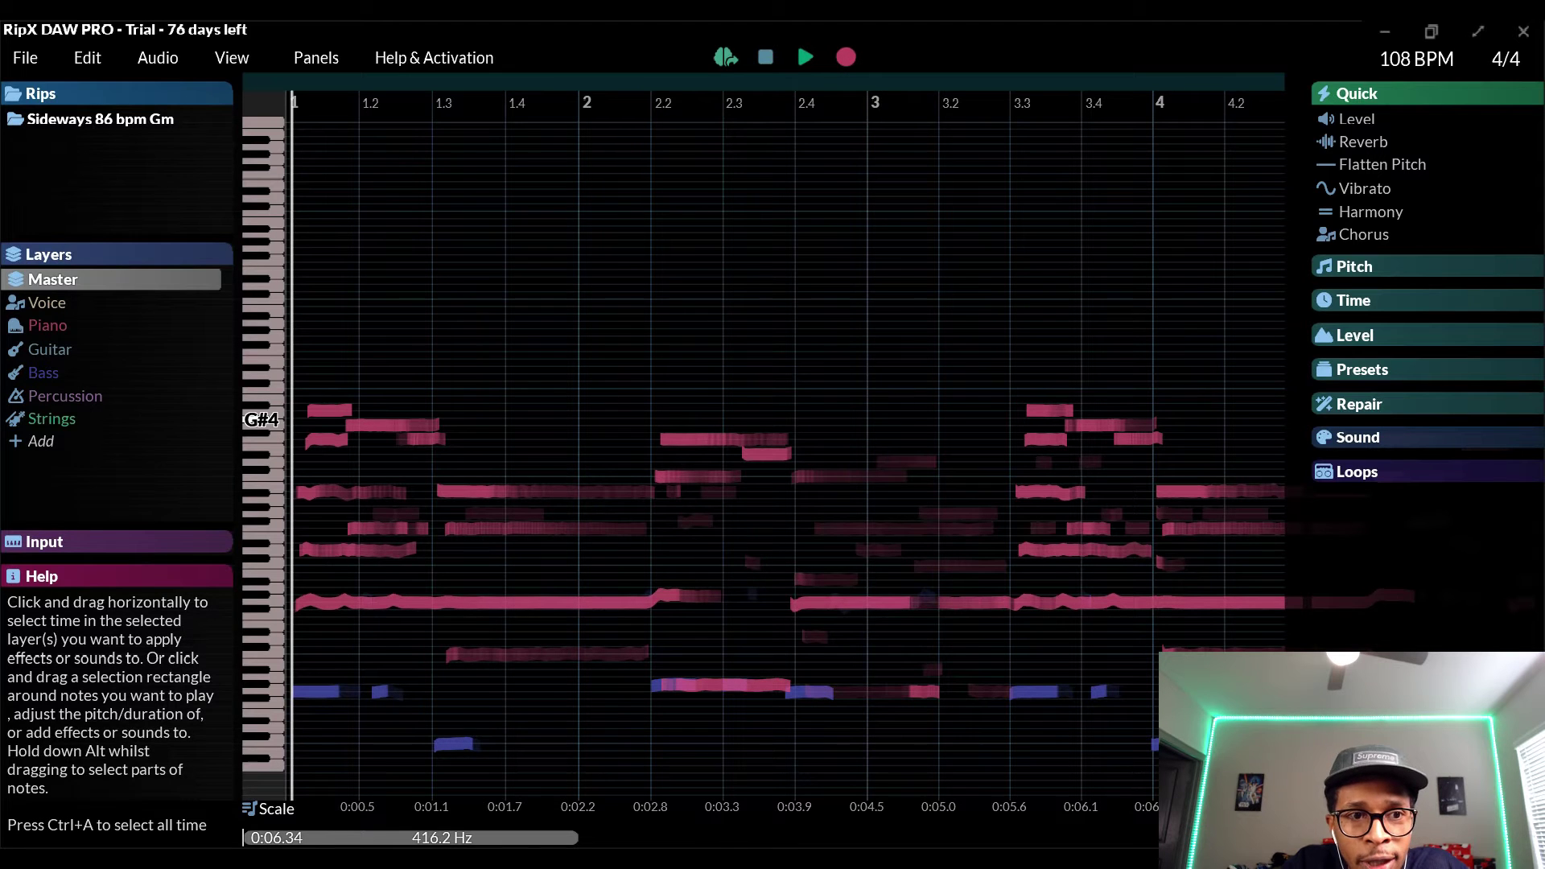
Step: Select the Voice layer of the rip and solo it
mouse_move(83, 395)
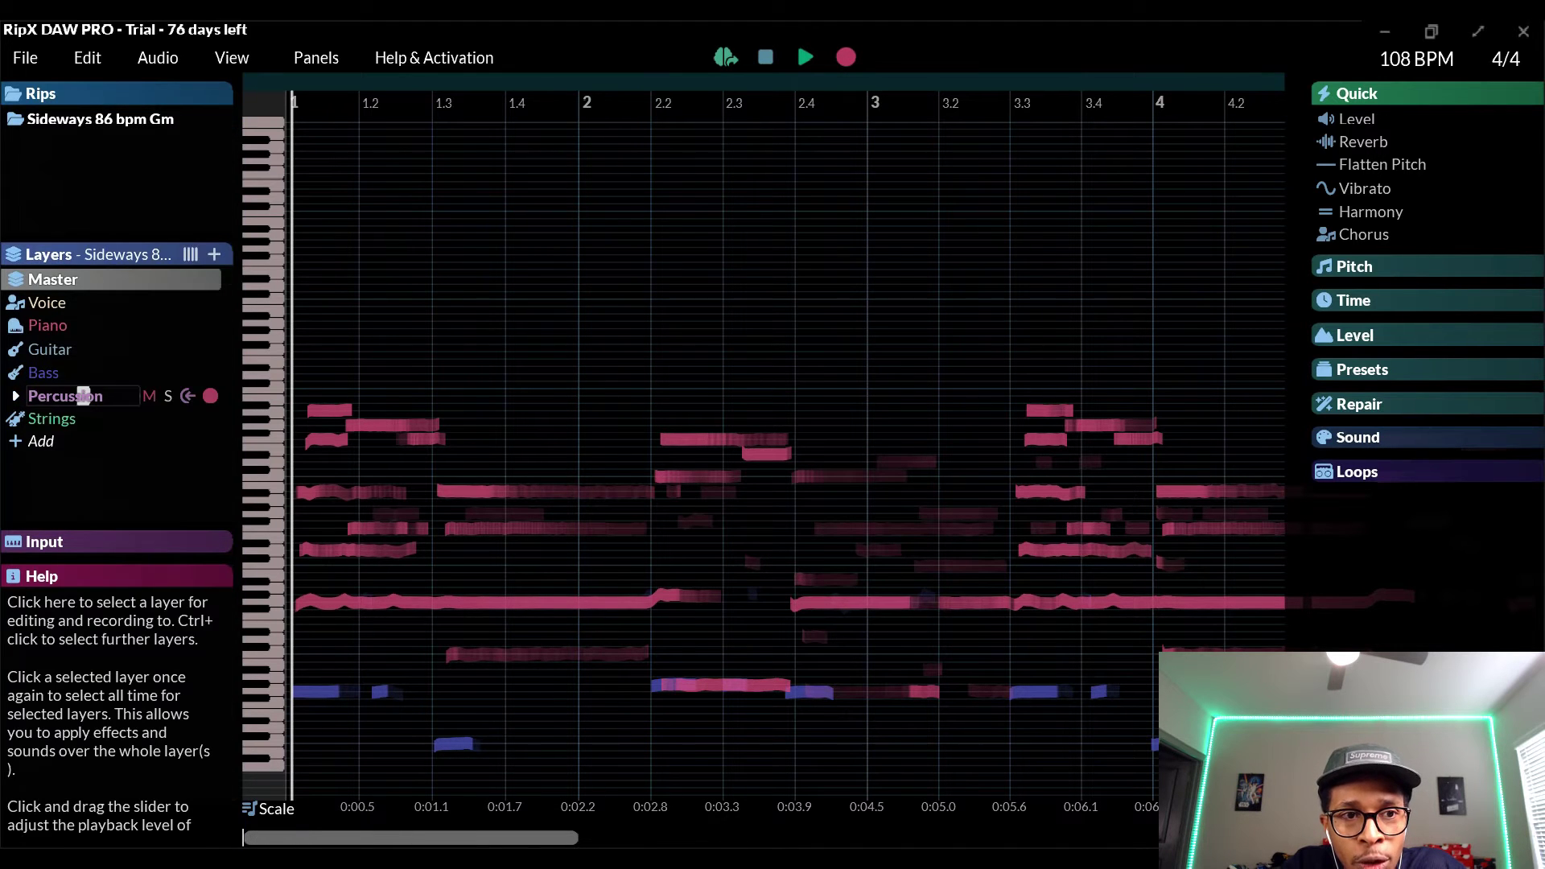
click(47, 303)
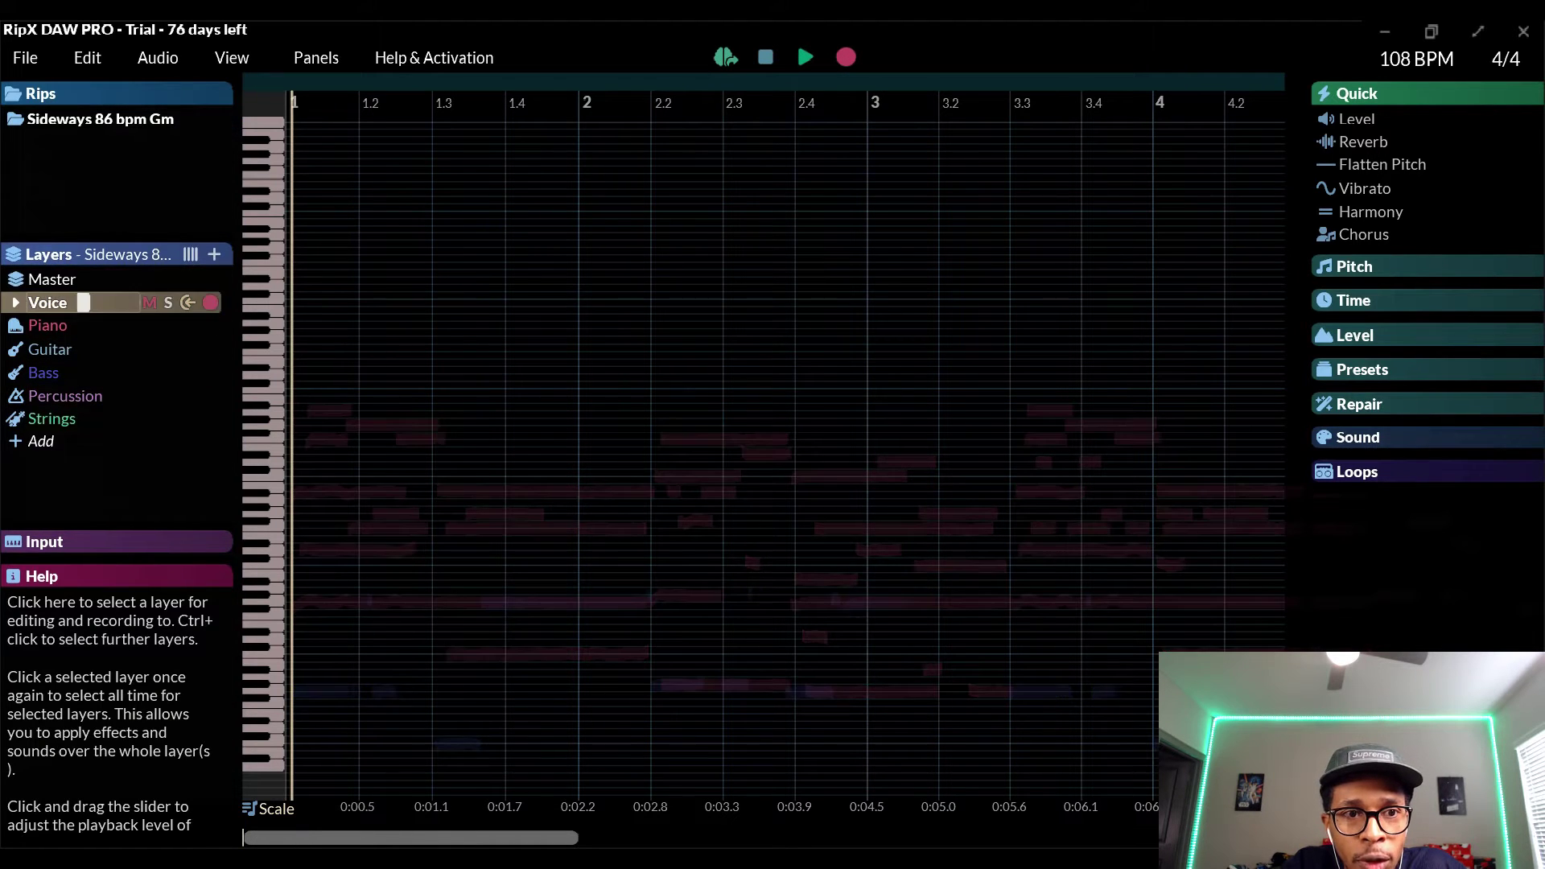
click(167, 302)
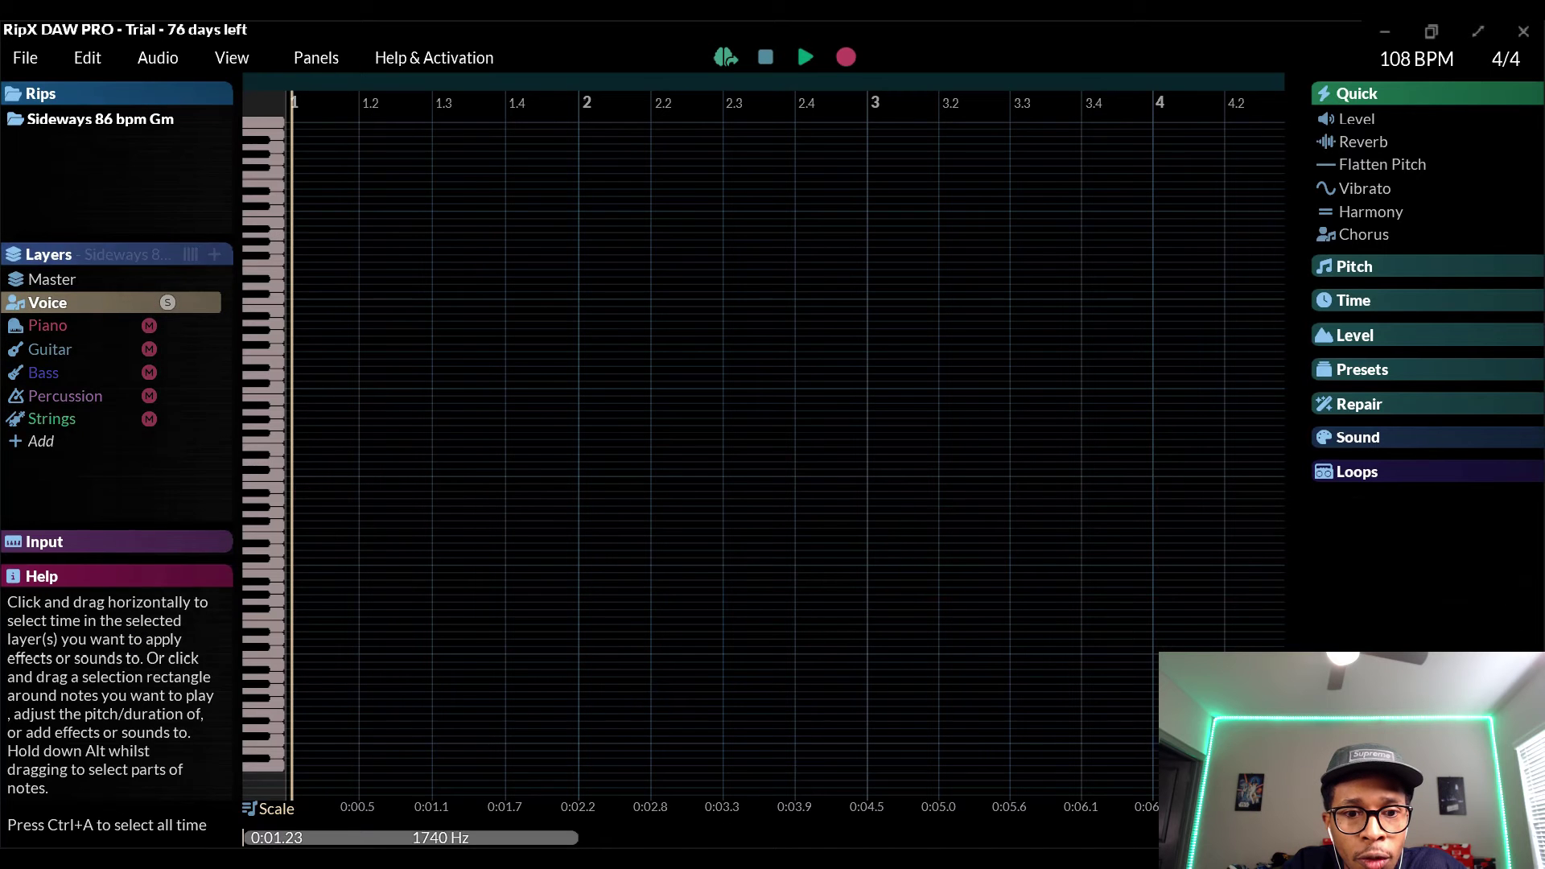
mouse_move(411, 838)
mouse_down()
mouse_move(1081, 838)
mouse_move(411, 838)
mouse_up()
Step: Solo the Piano layer and play its opening bars
click(83, 326)
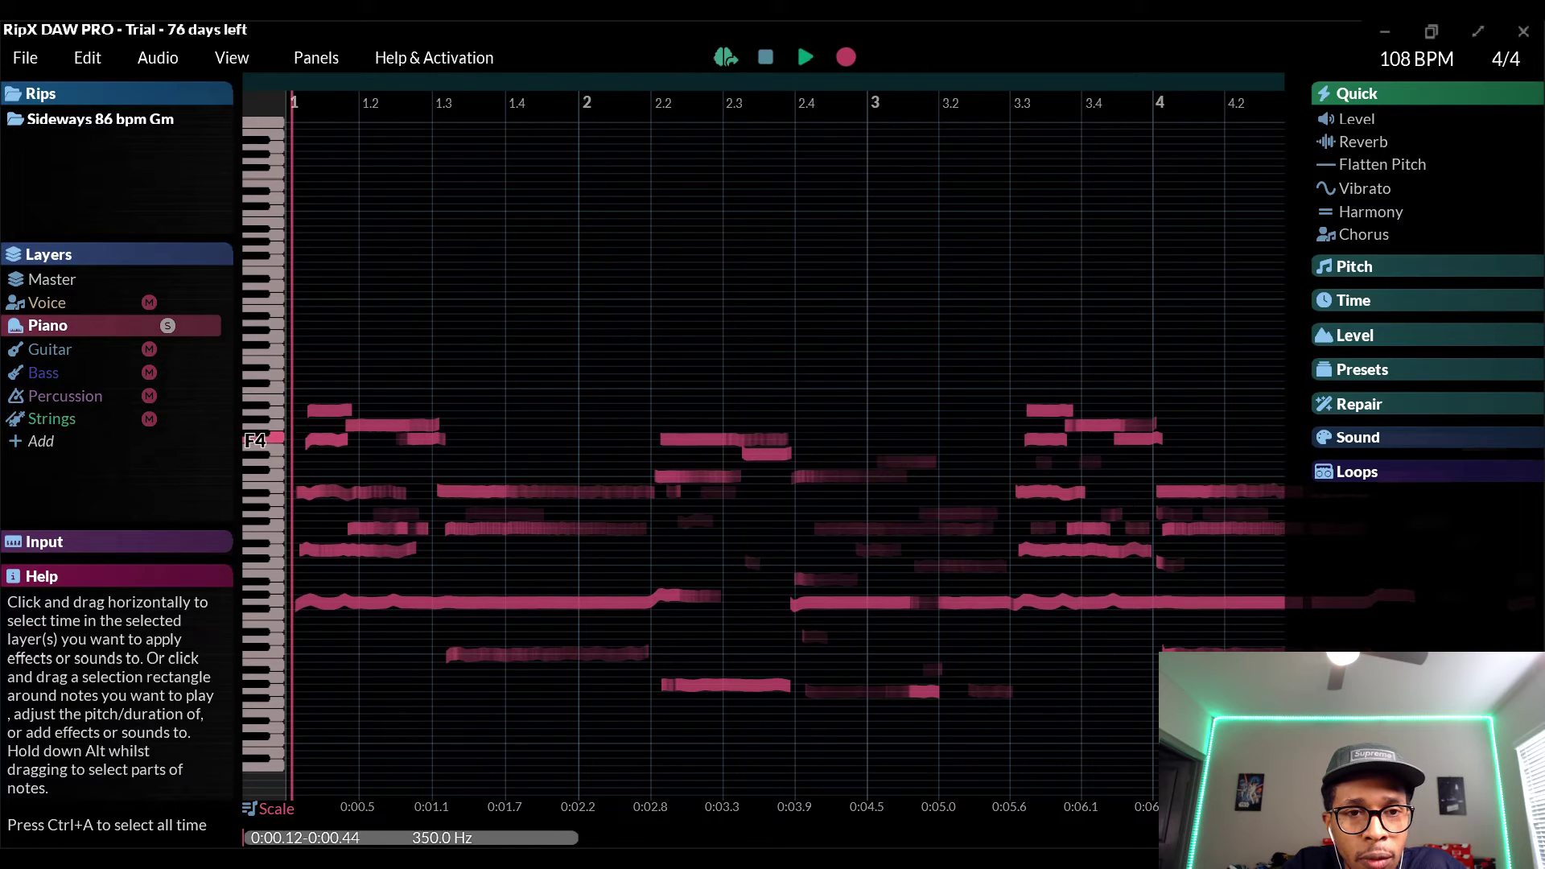
key(space)
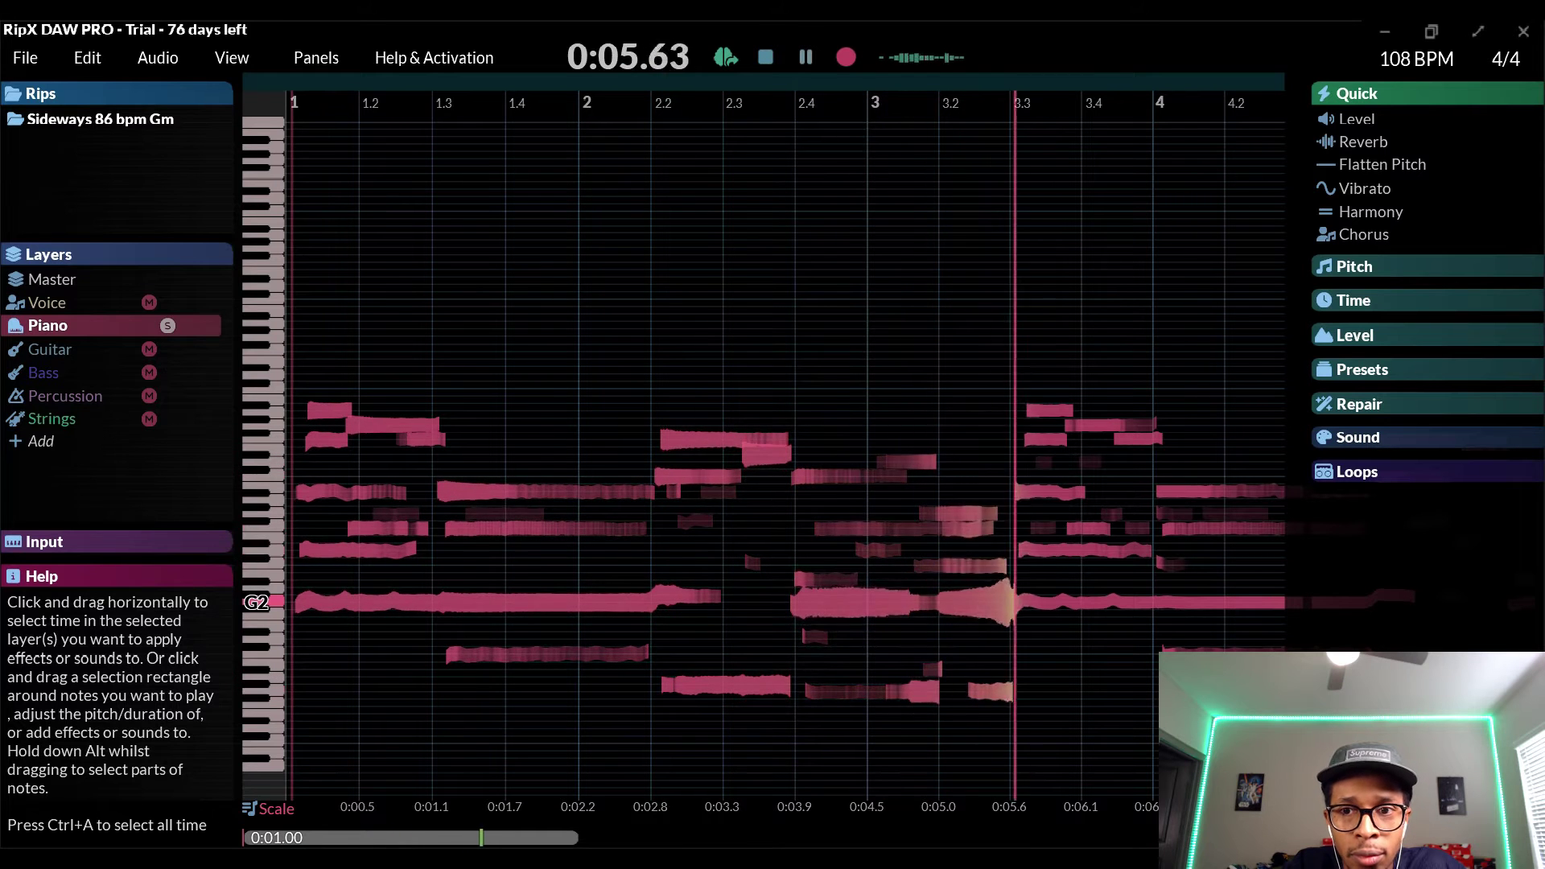
key(space)
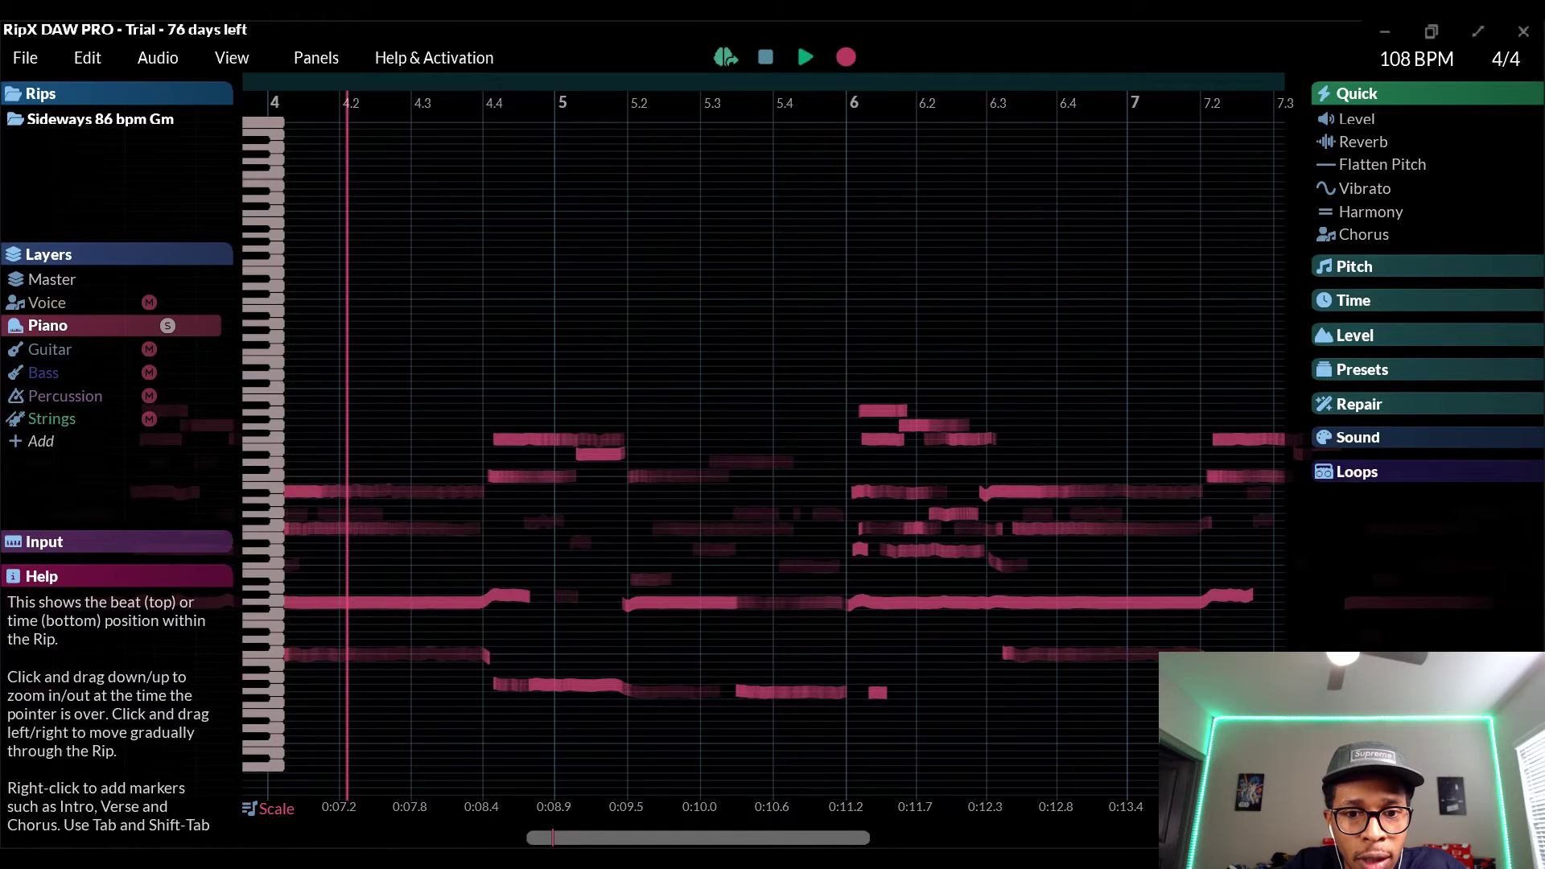
drag(692, 838, 409, 838)
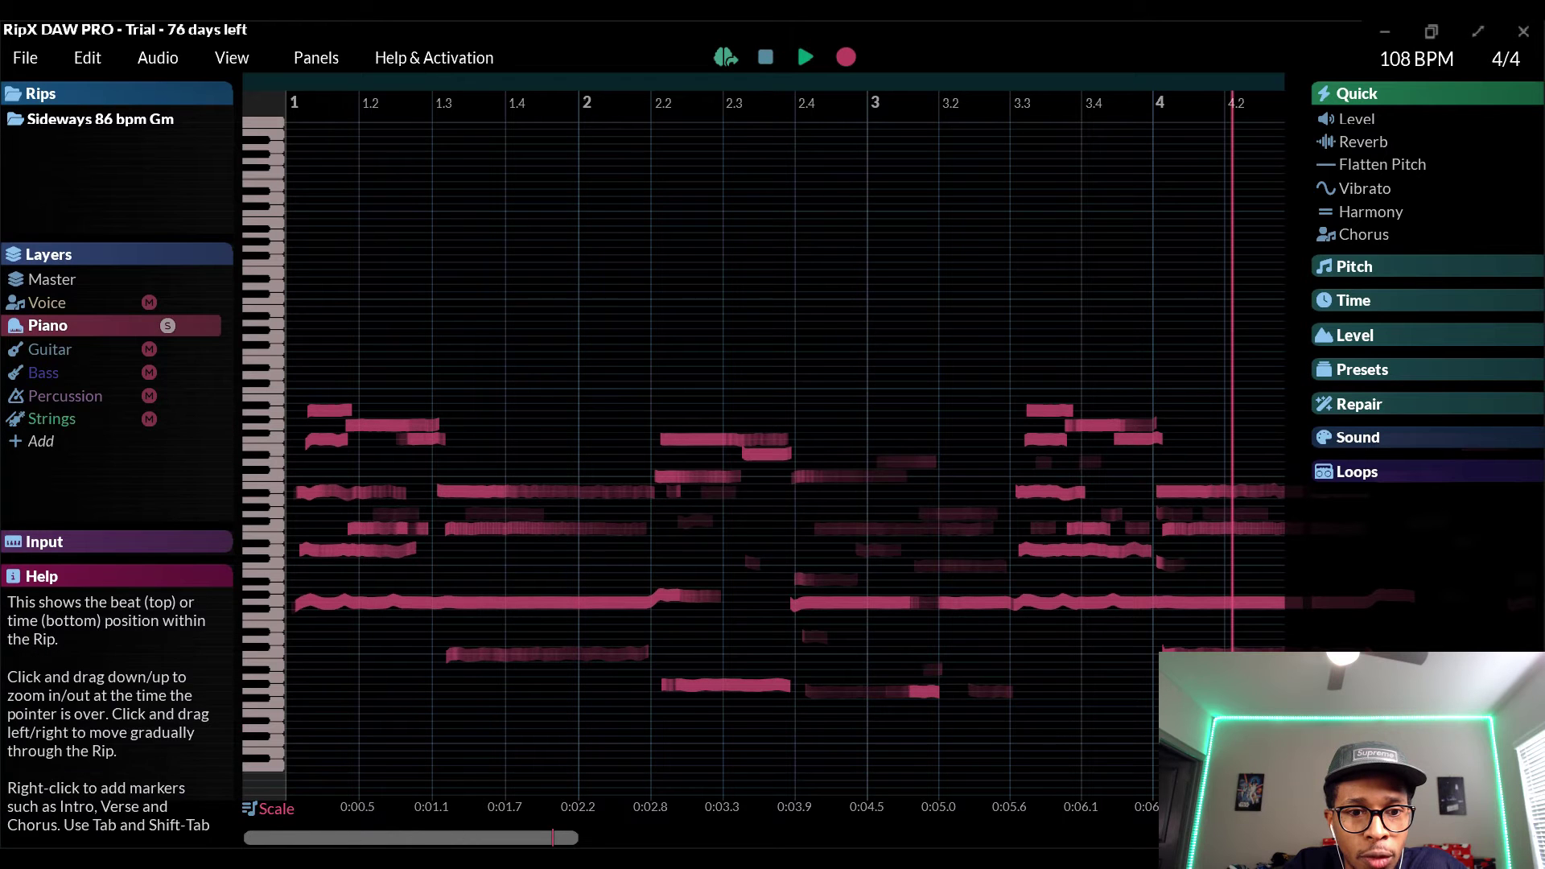
click(274, 809)
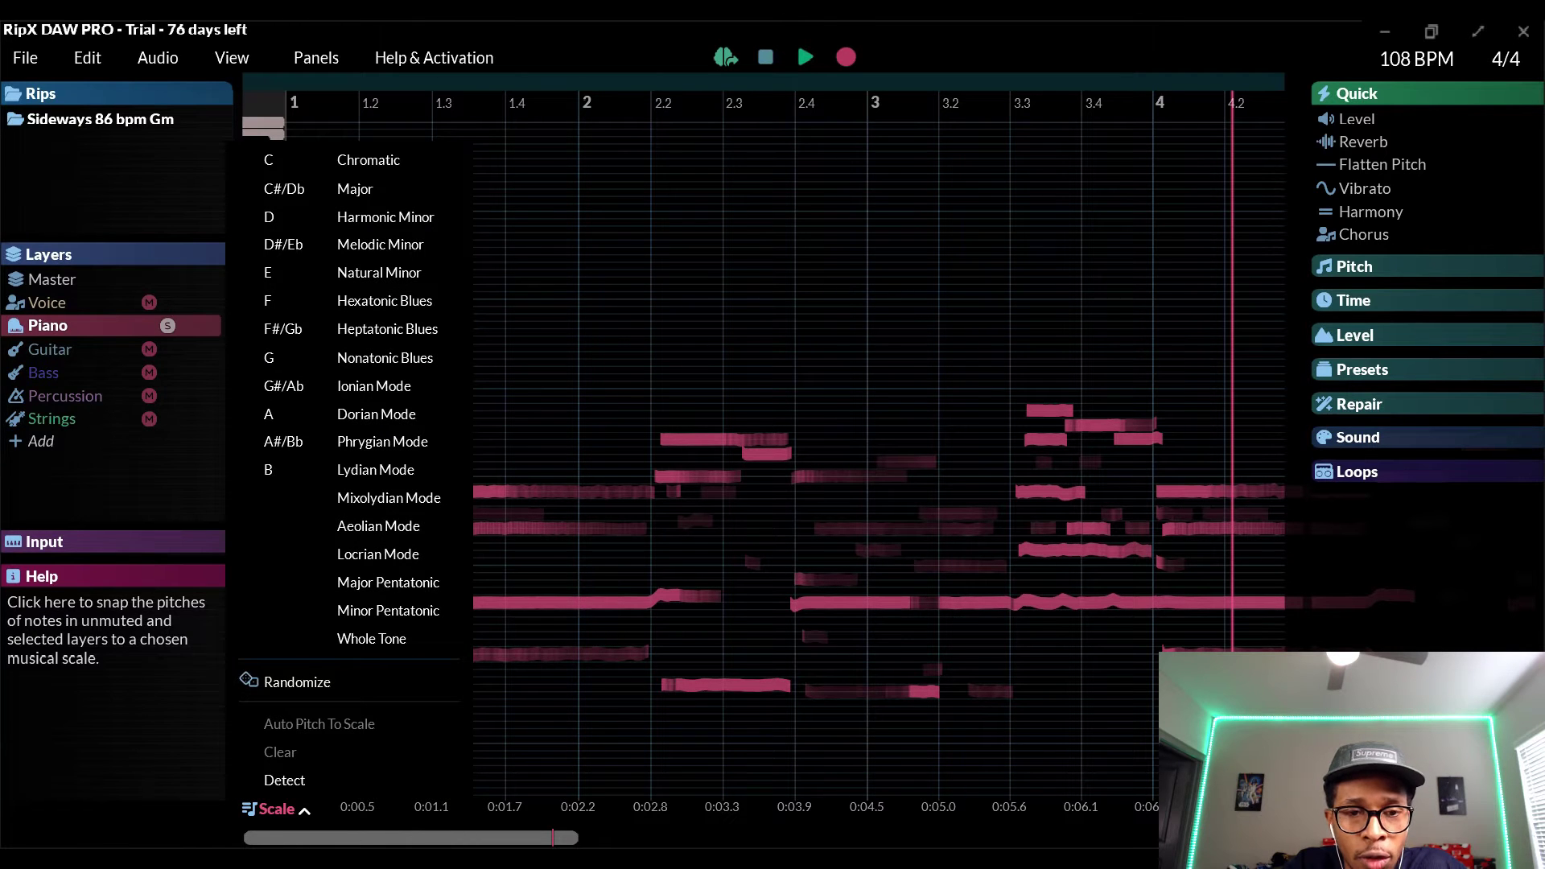
click(273, 809)
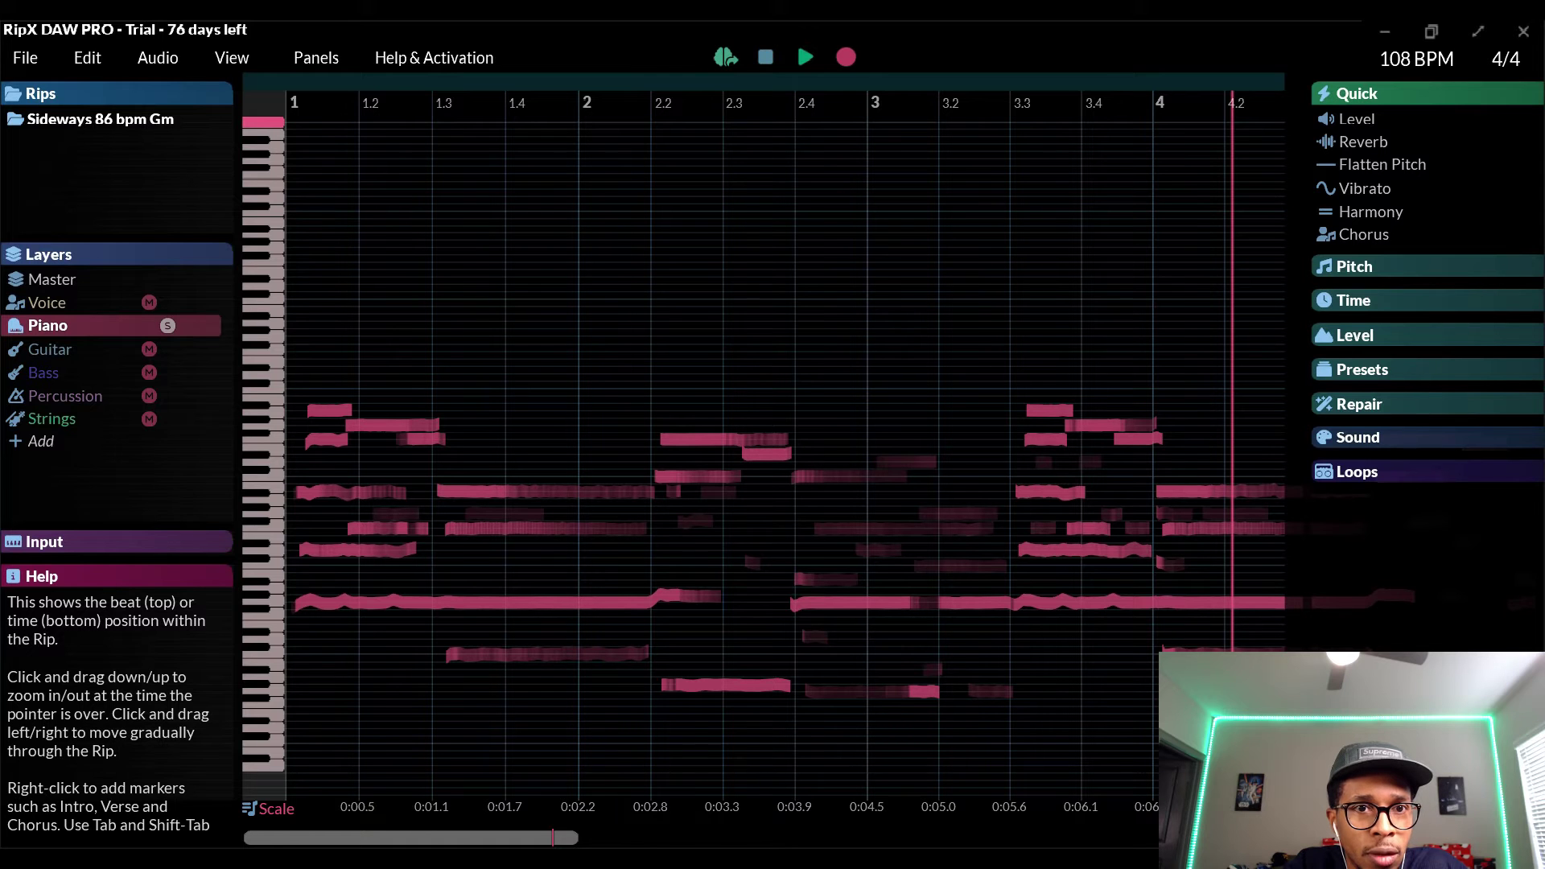
Step: Set a loop over the Piano layer from bar 1 to bar 5 and play its start
mouse_move(292, 81)
mouse_down()
mouse_move(1285, 81)
mouse_move(1225, 82)
mouse_up()
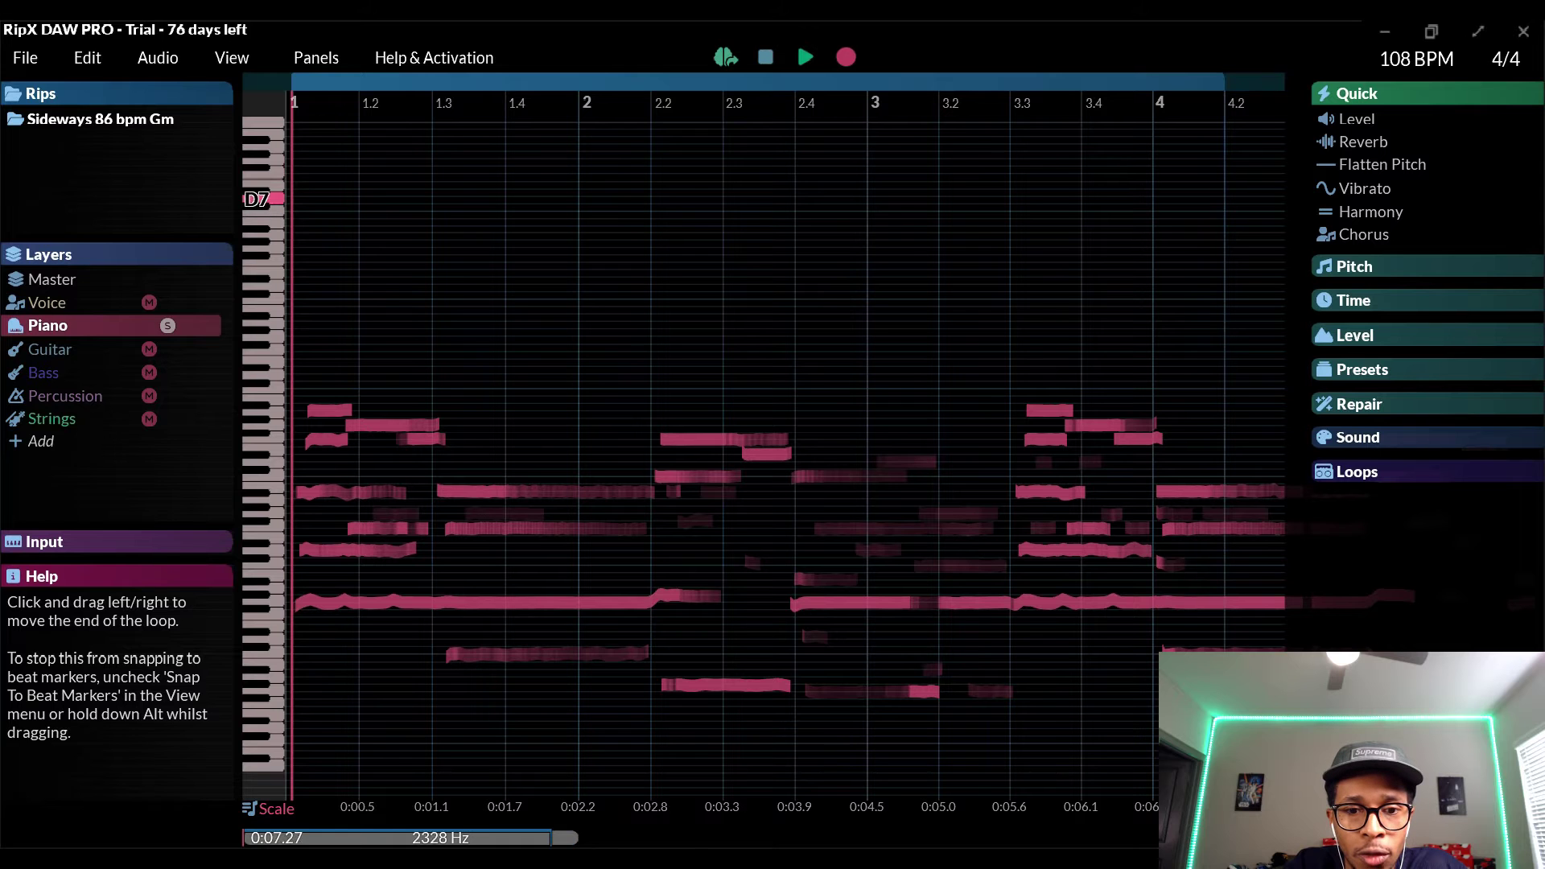
drag(515, 838, 620, 838)
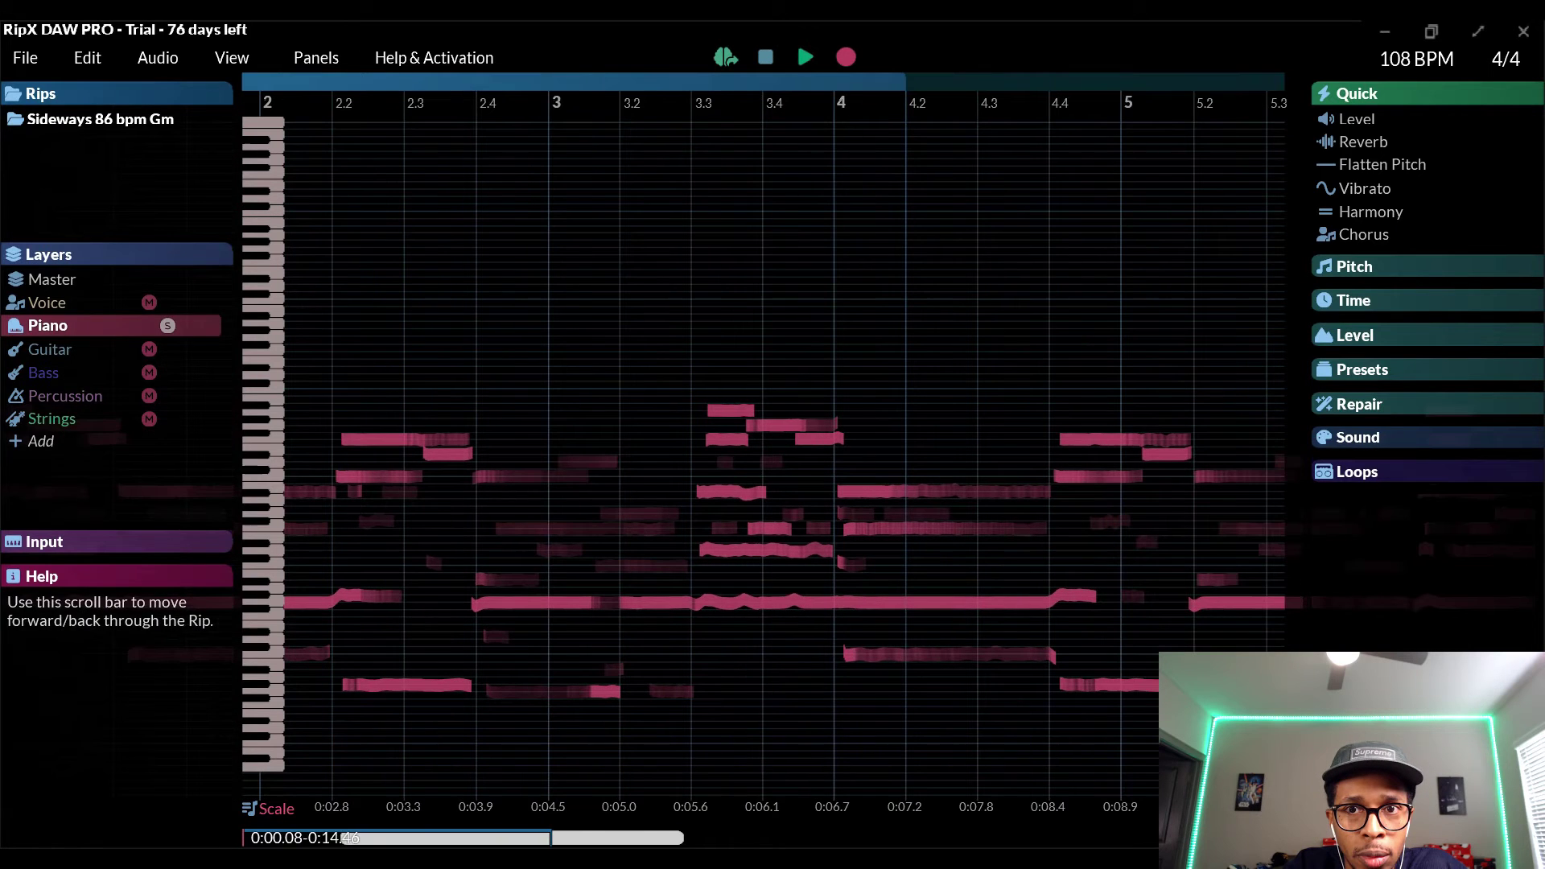
drag(905, 81, 1121, 81)
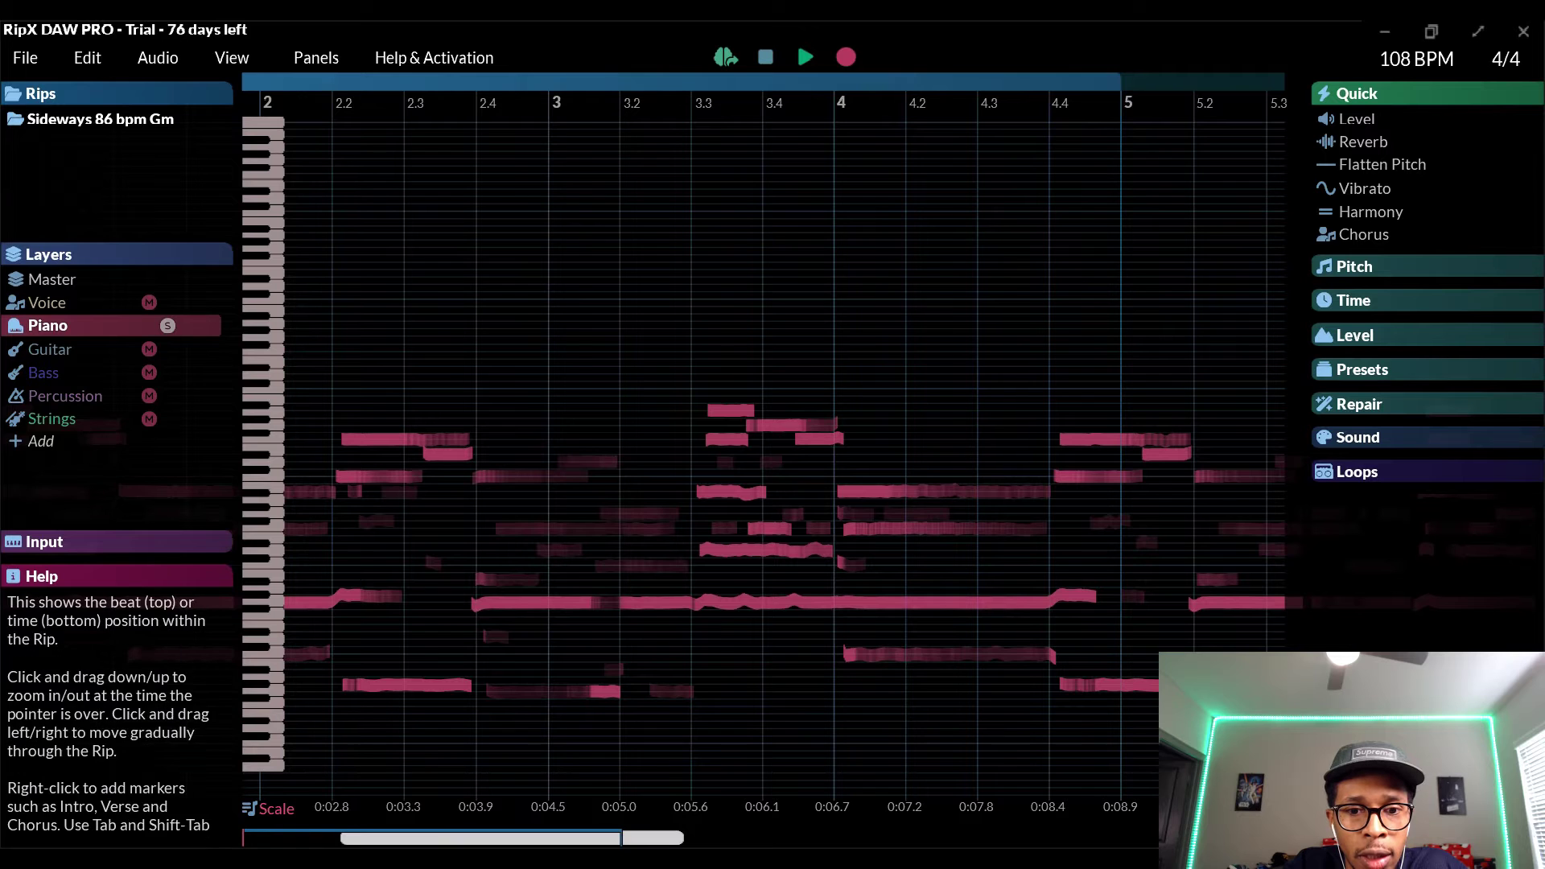
drag(513, 837, 416, 838)
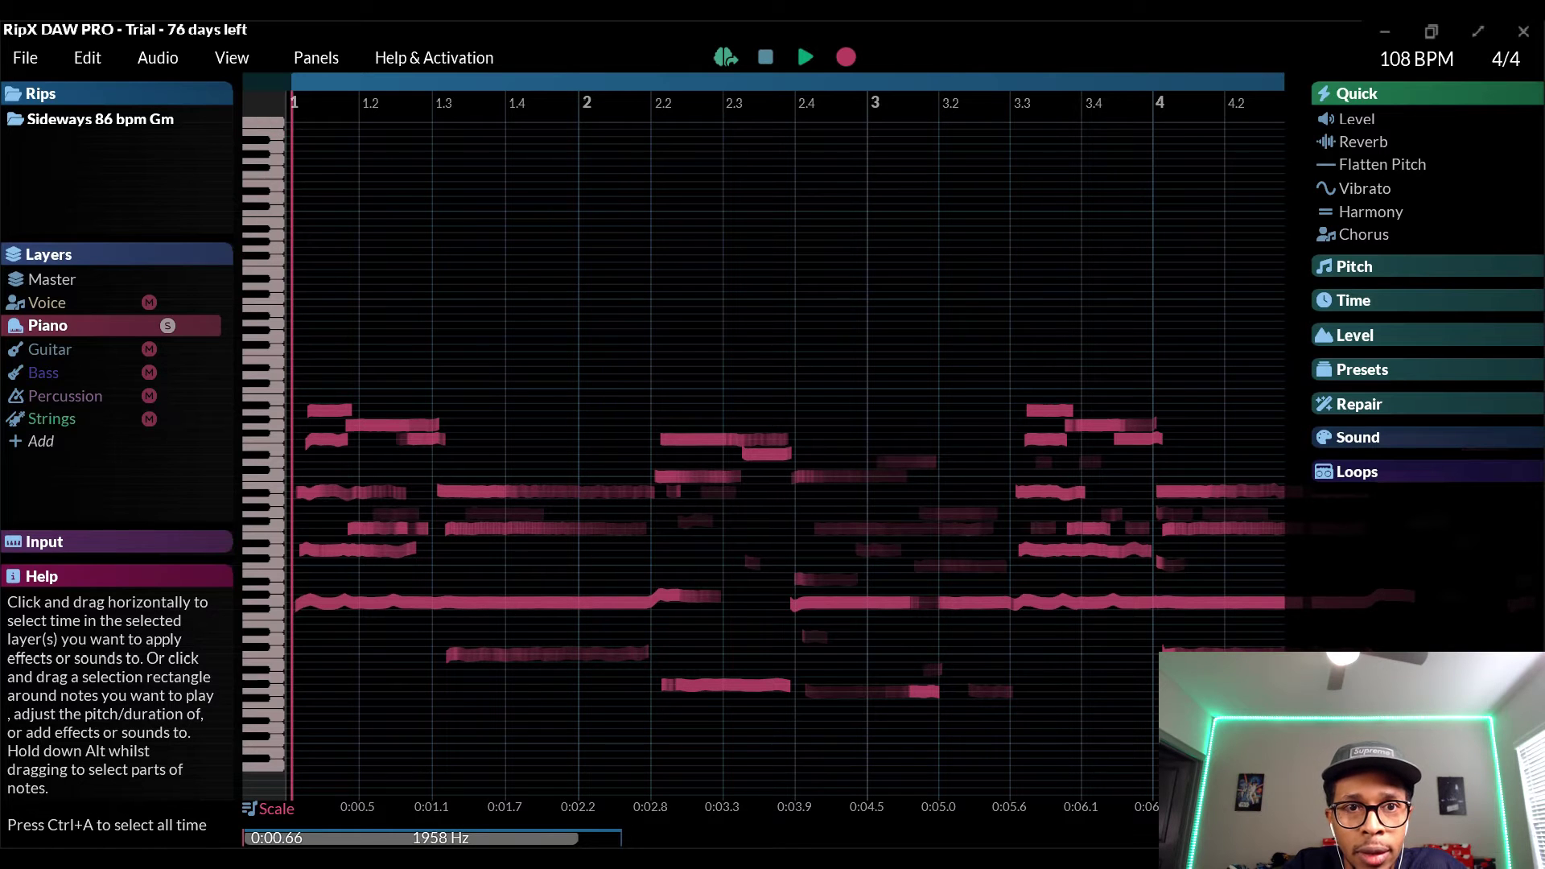
key(space)
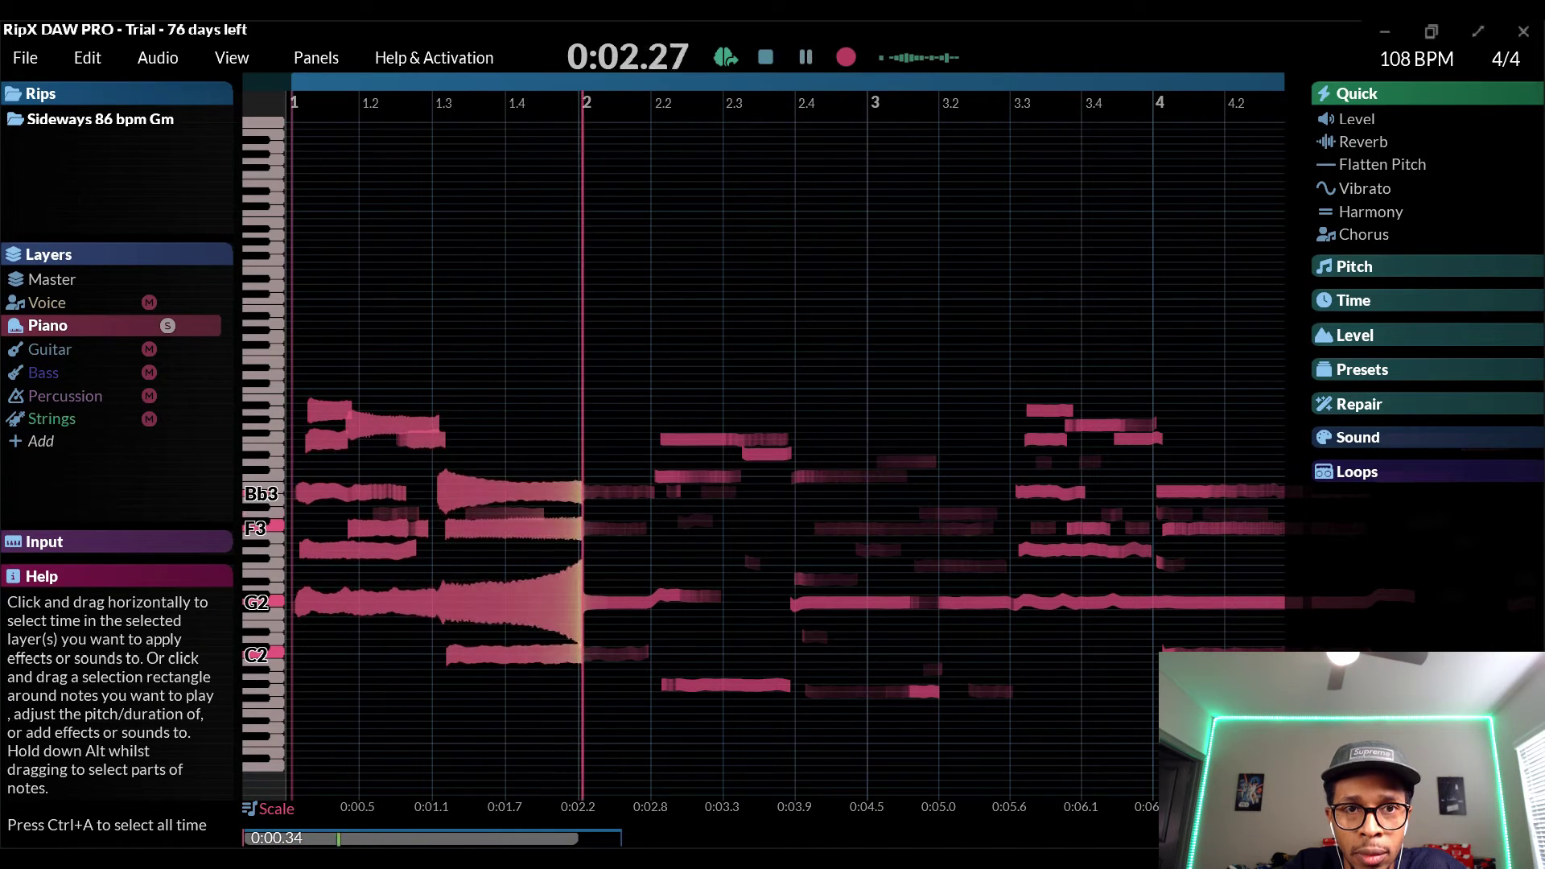
key(space)
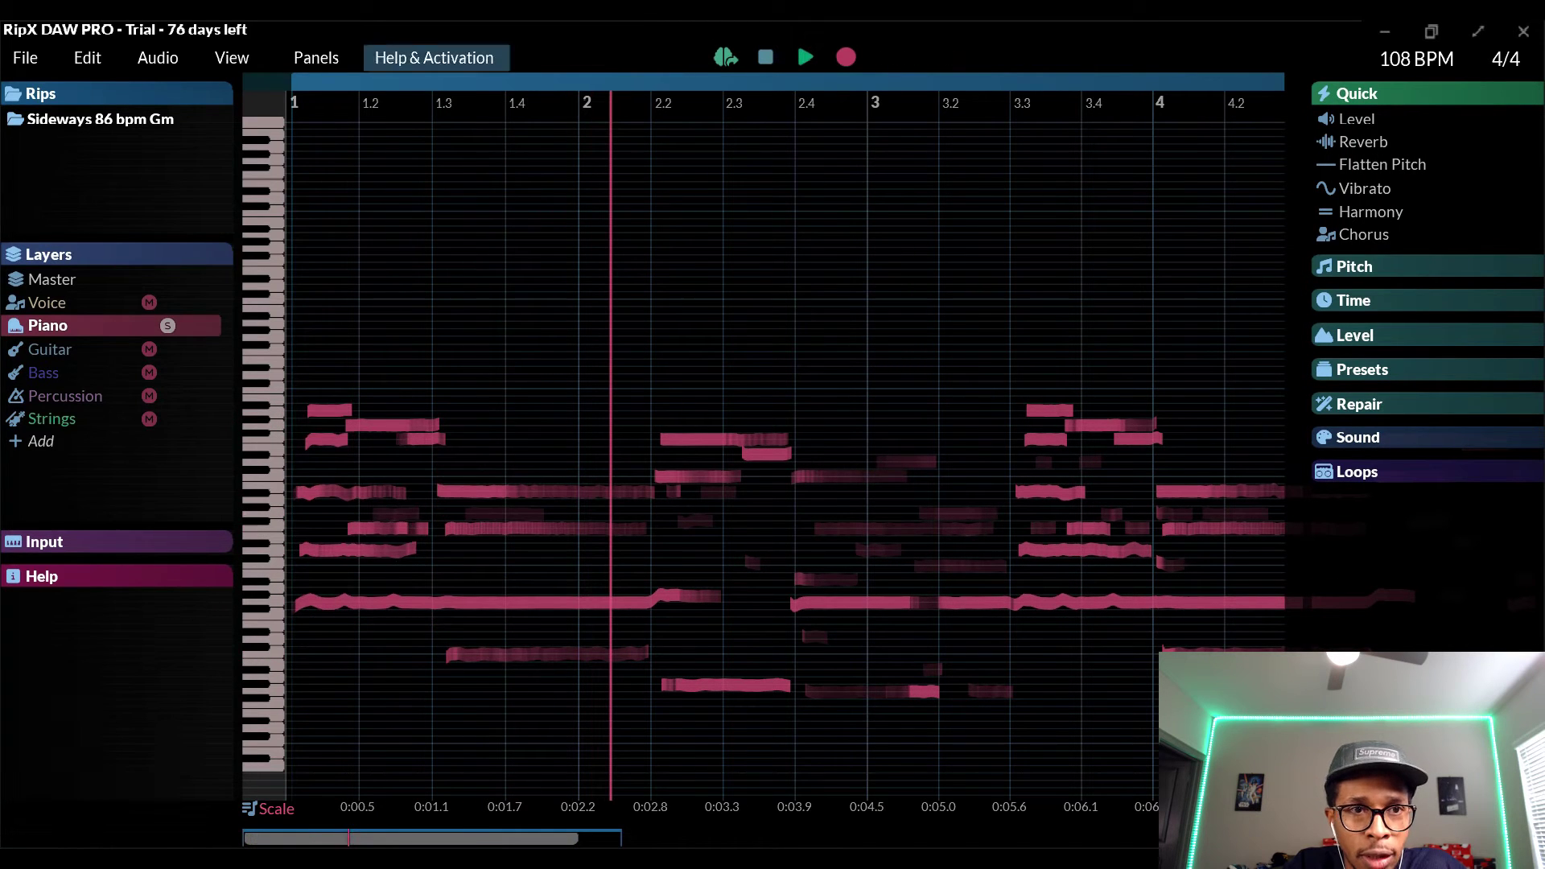
Step: Export the rip with only the Piano layer soloed
click(25, 57)
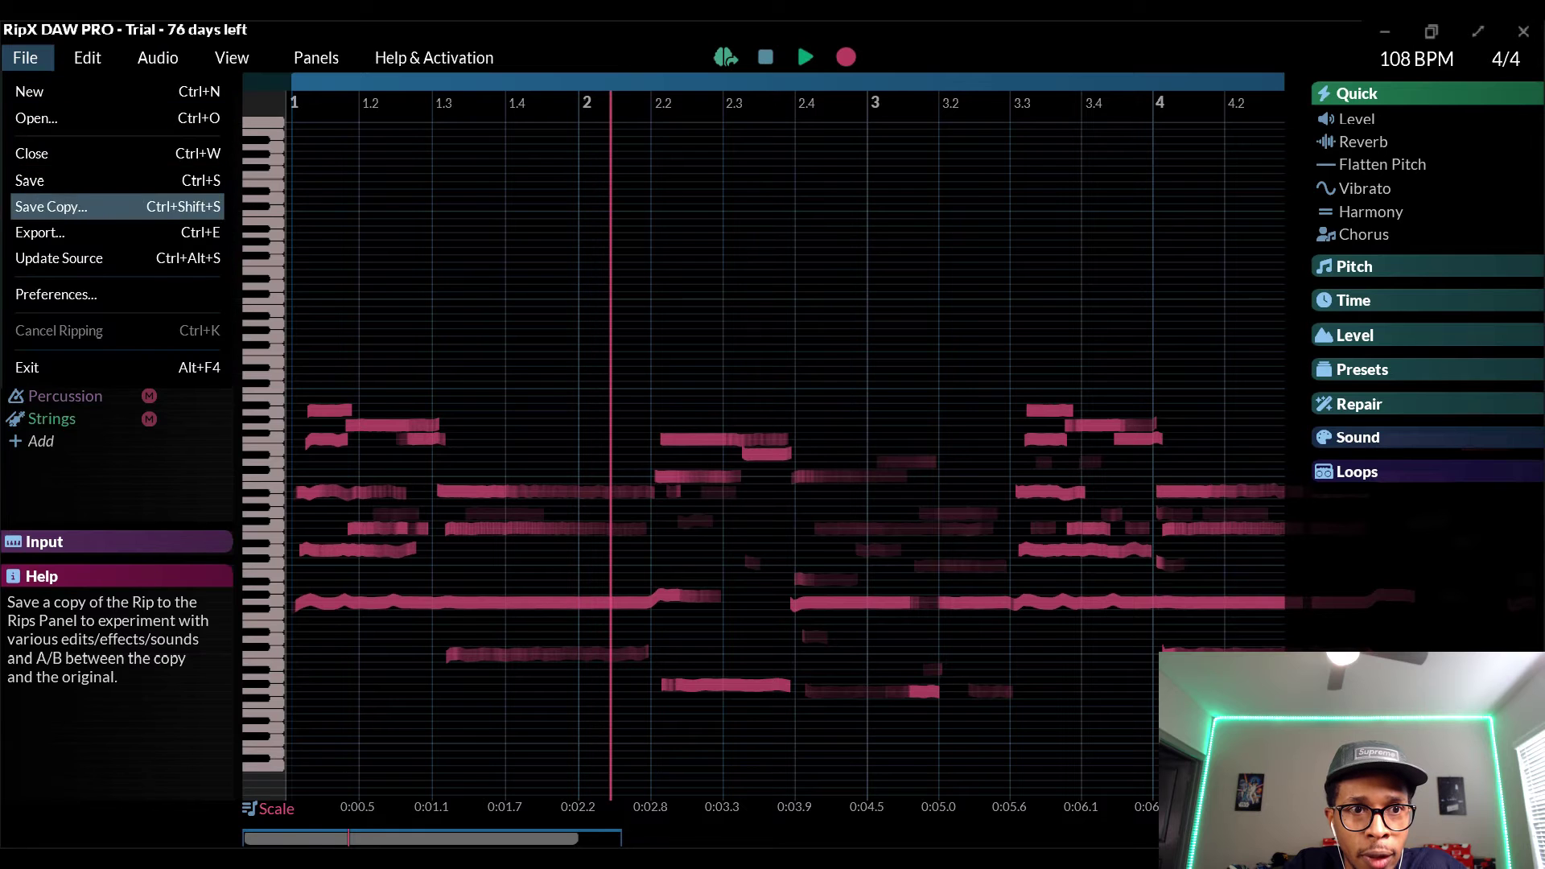
click(39, 232)
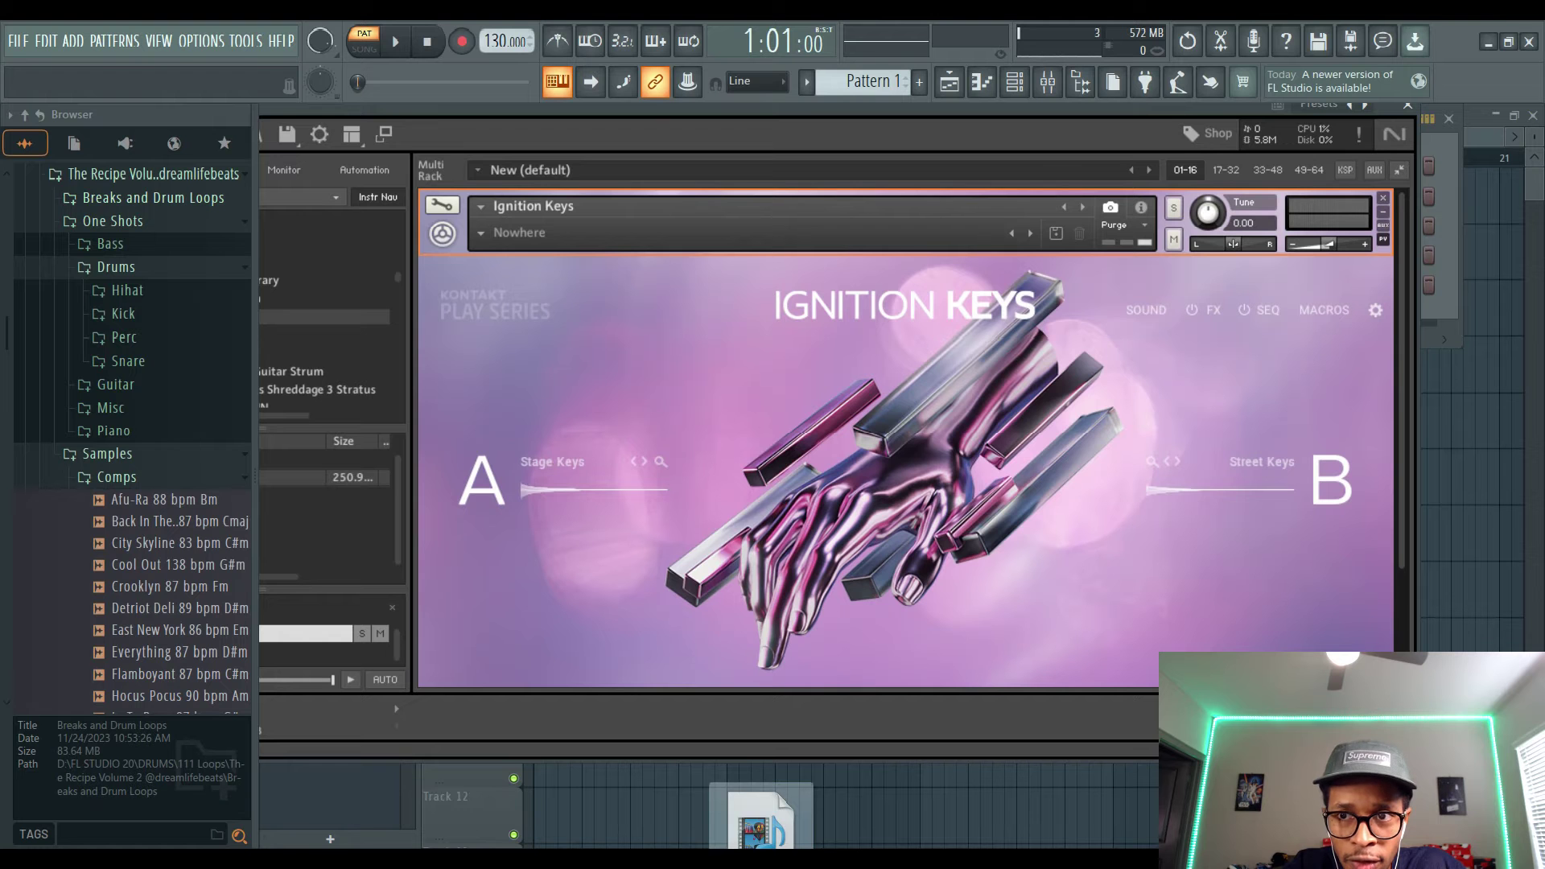
Step: Switch to FL Studio, load the exported file onto the Kontakt 7 channel, and play its notes at 86 BPM in the piano roll
drag(760, 817, 1367, 346)
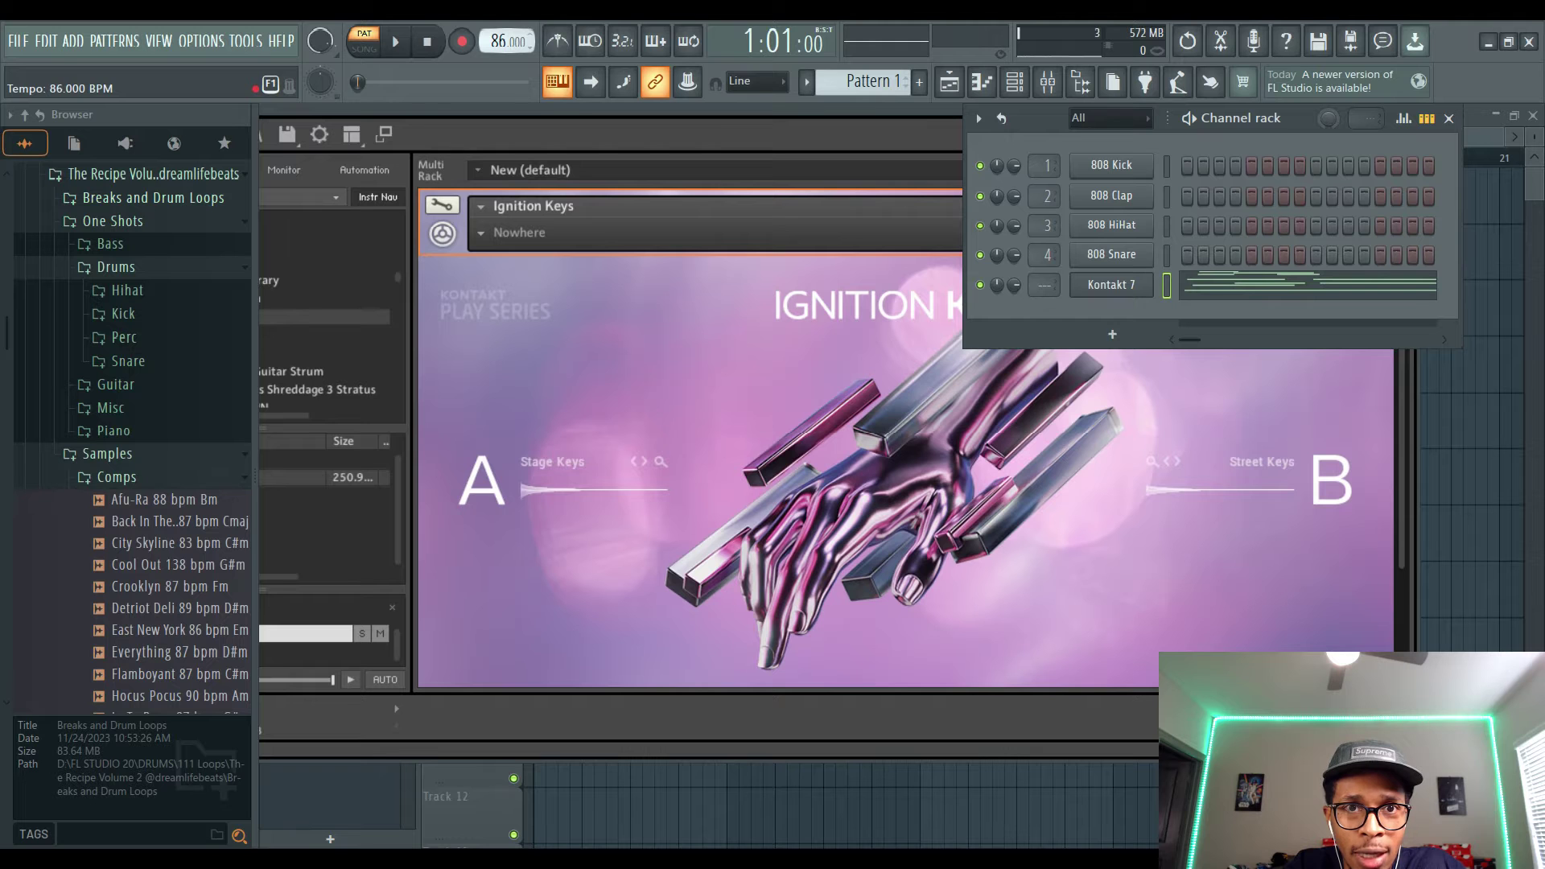
key(F7)
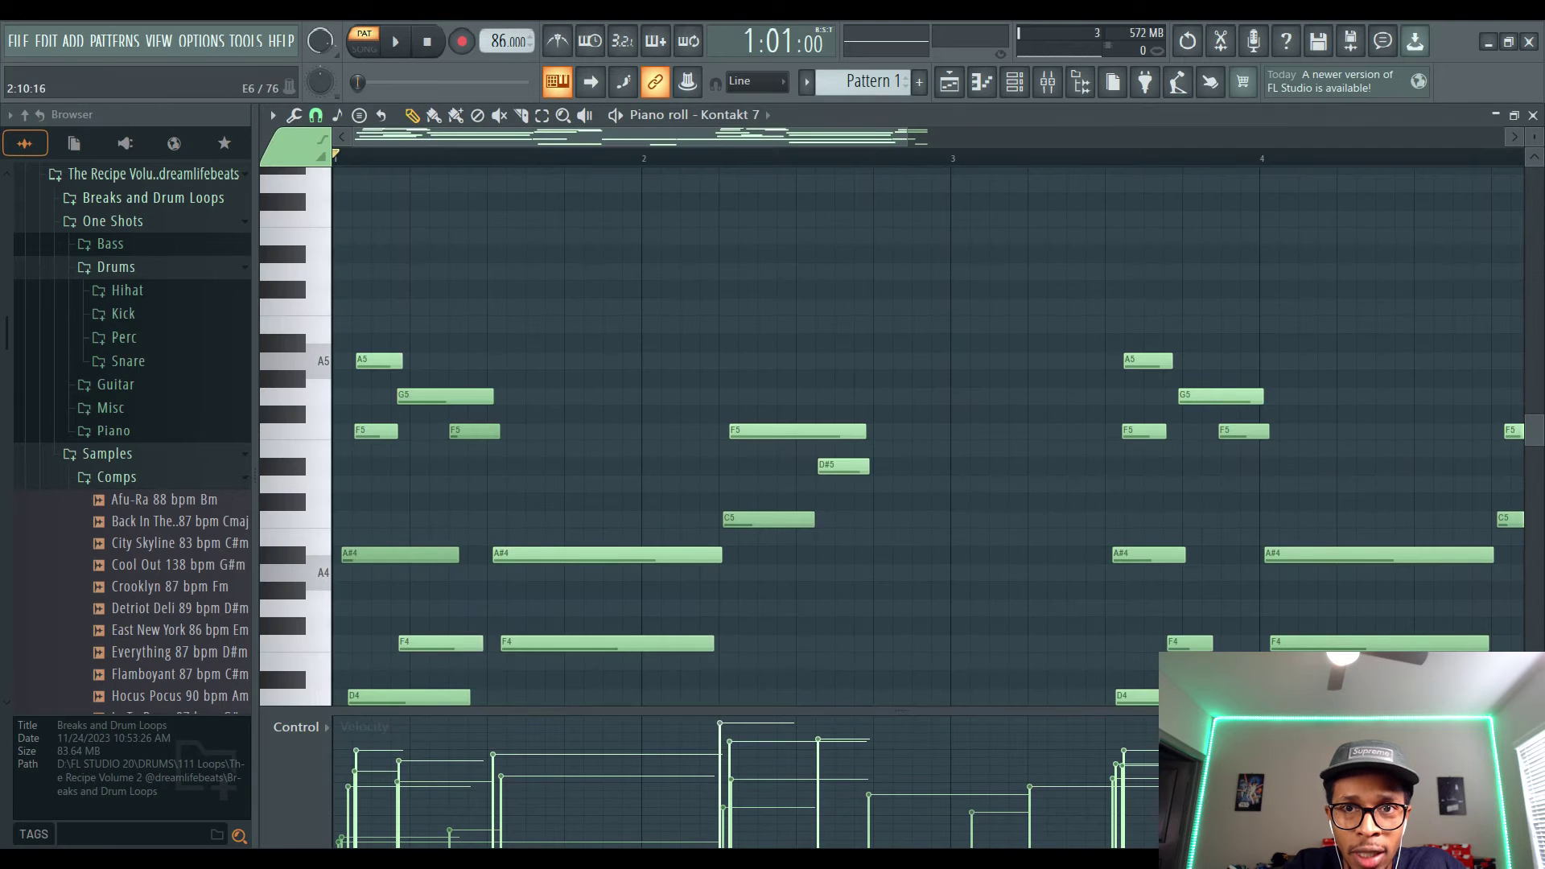
drag(907, 137, 1190, 137)
scroll(705, 437, down, 4)
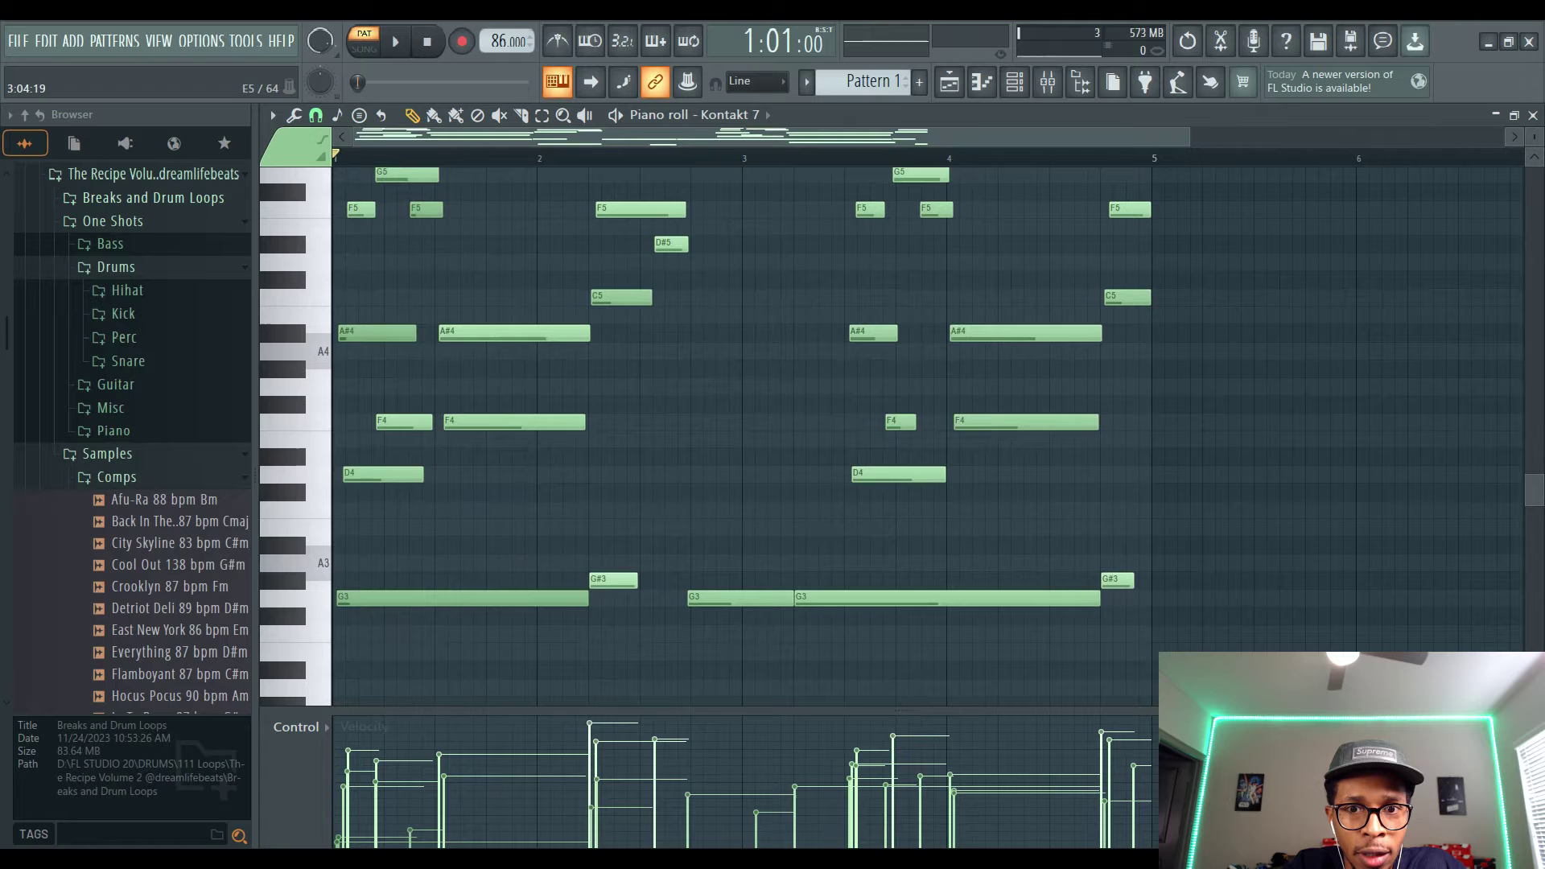
key(space)
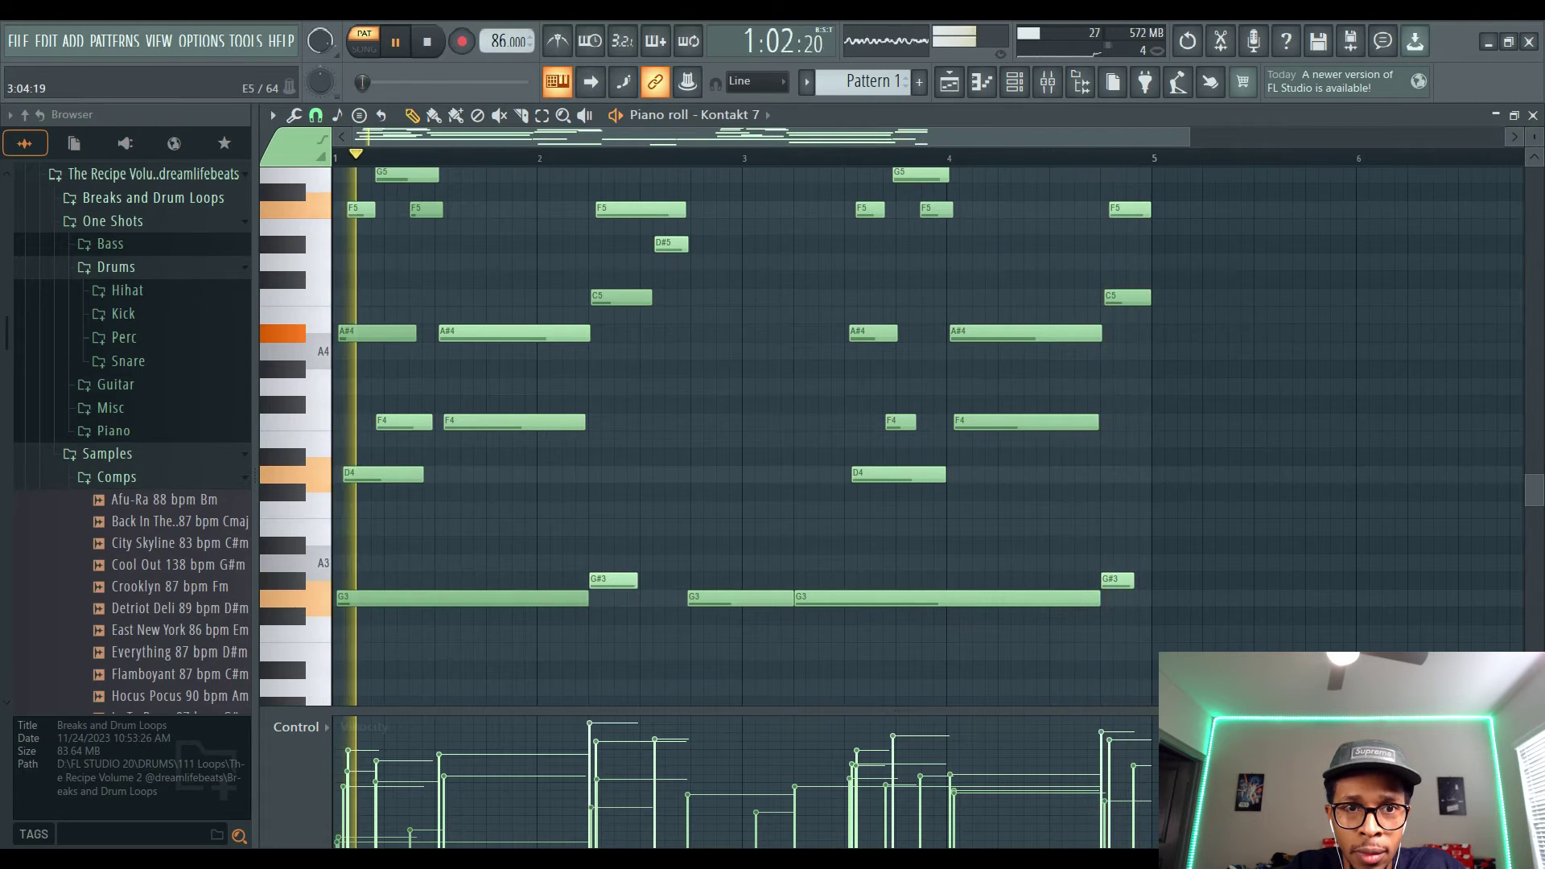
key(space)
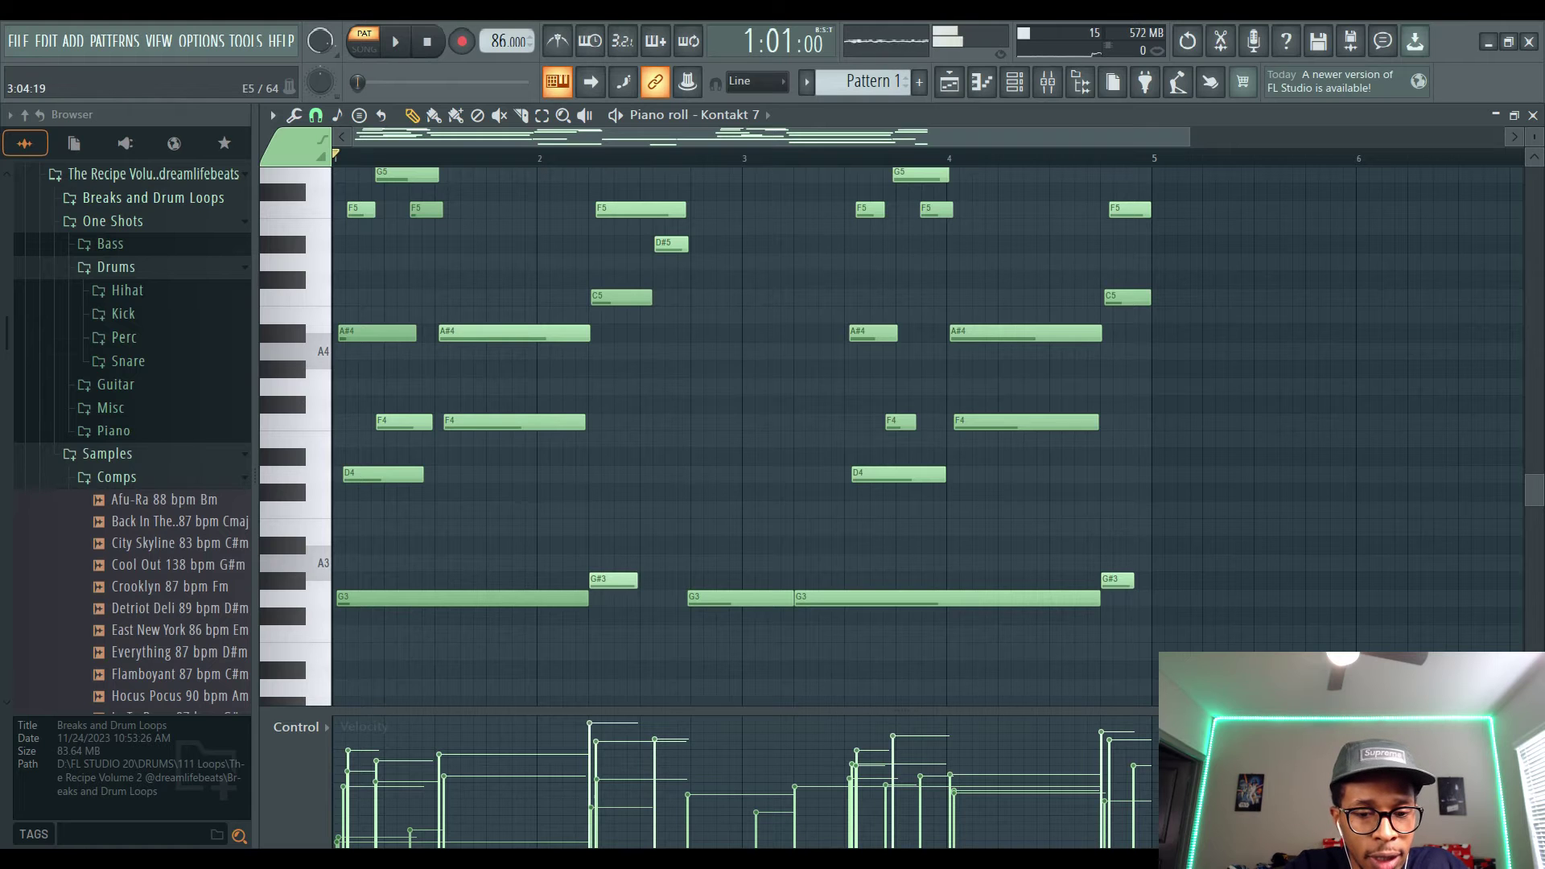
Step: Load the Dark Star keys snapshot into Ignition Keys on the Kontakt 7 channel and audition the notes with it
key(F6)
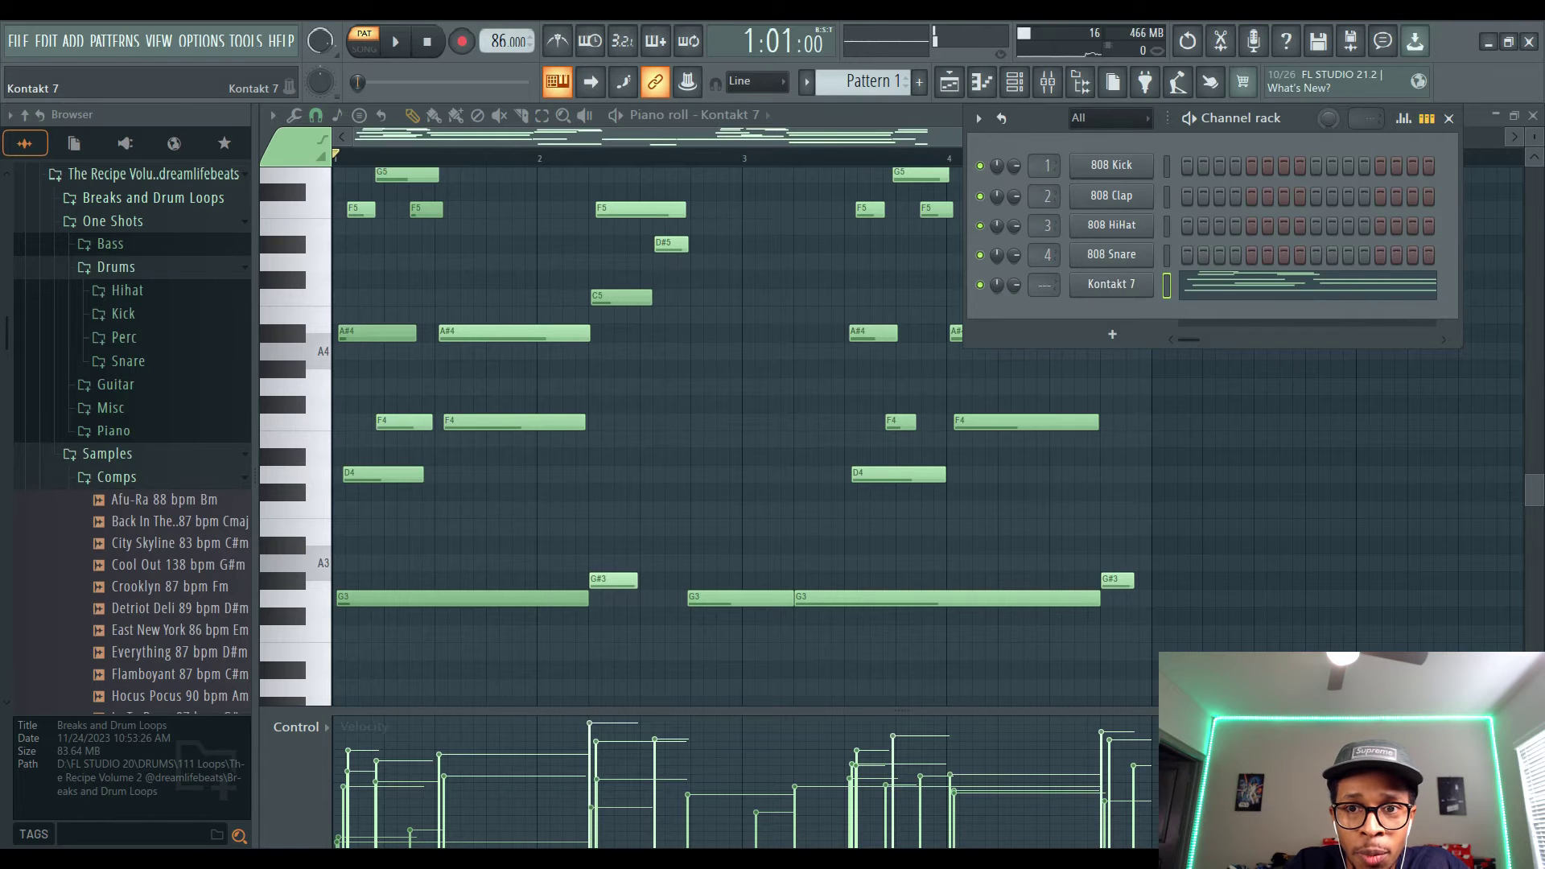
click(1111, 283)
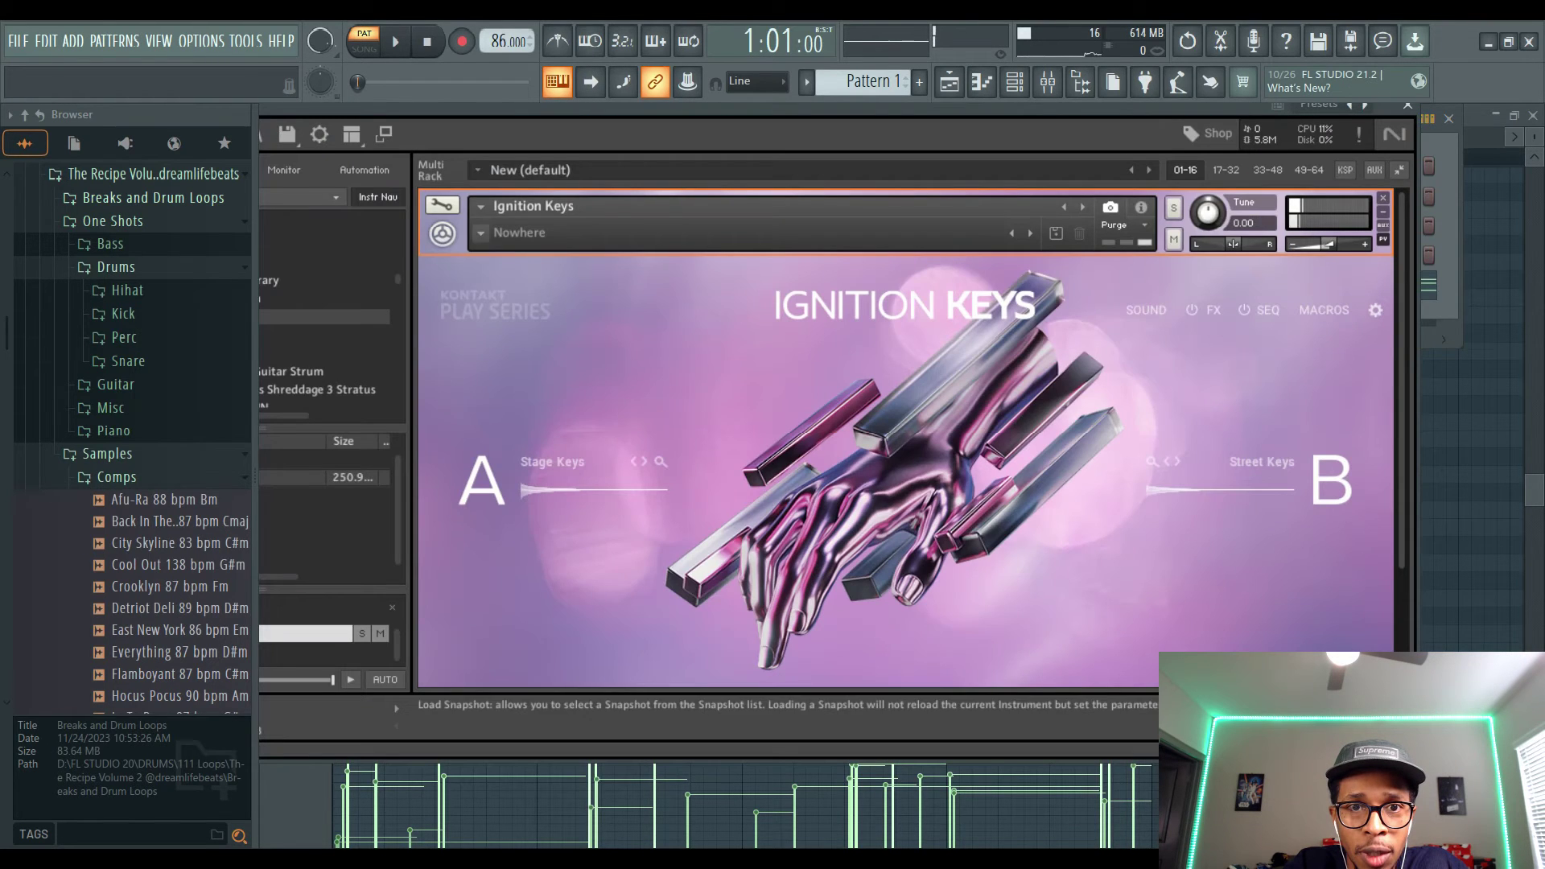
click(480, 206)
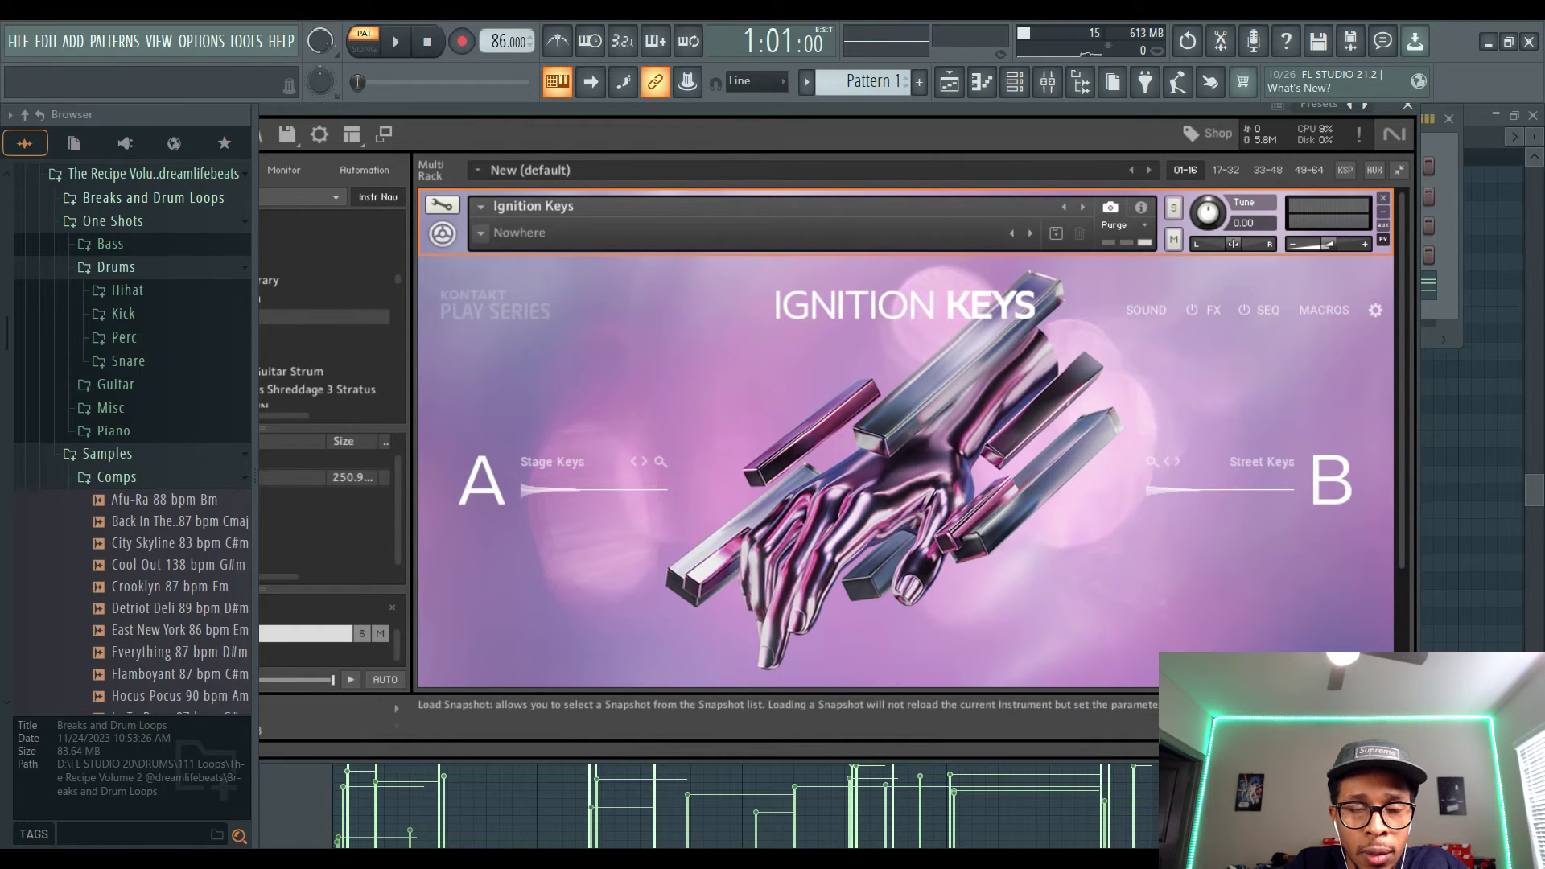
click(481, 233)
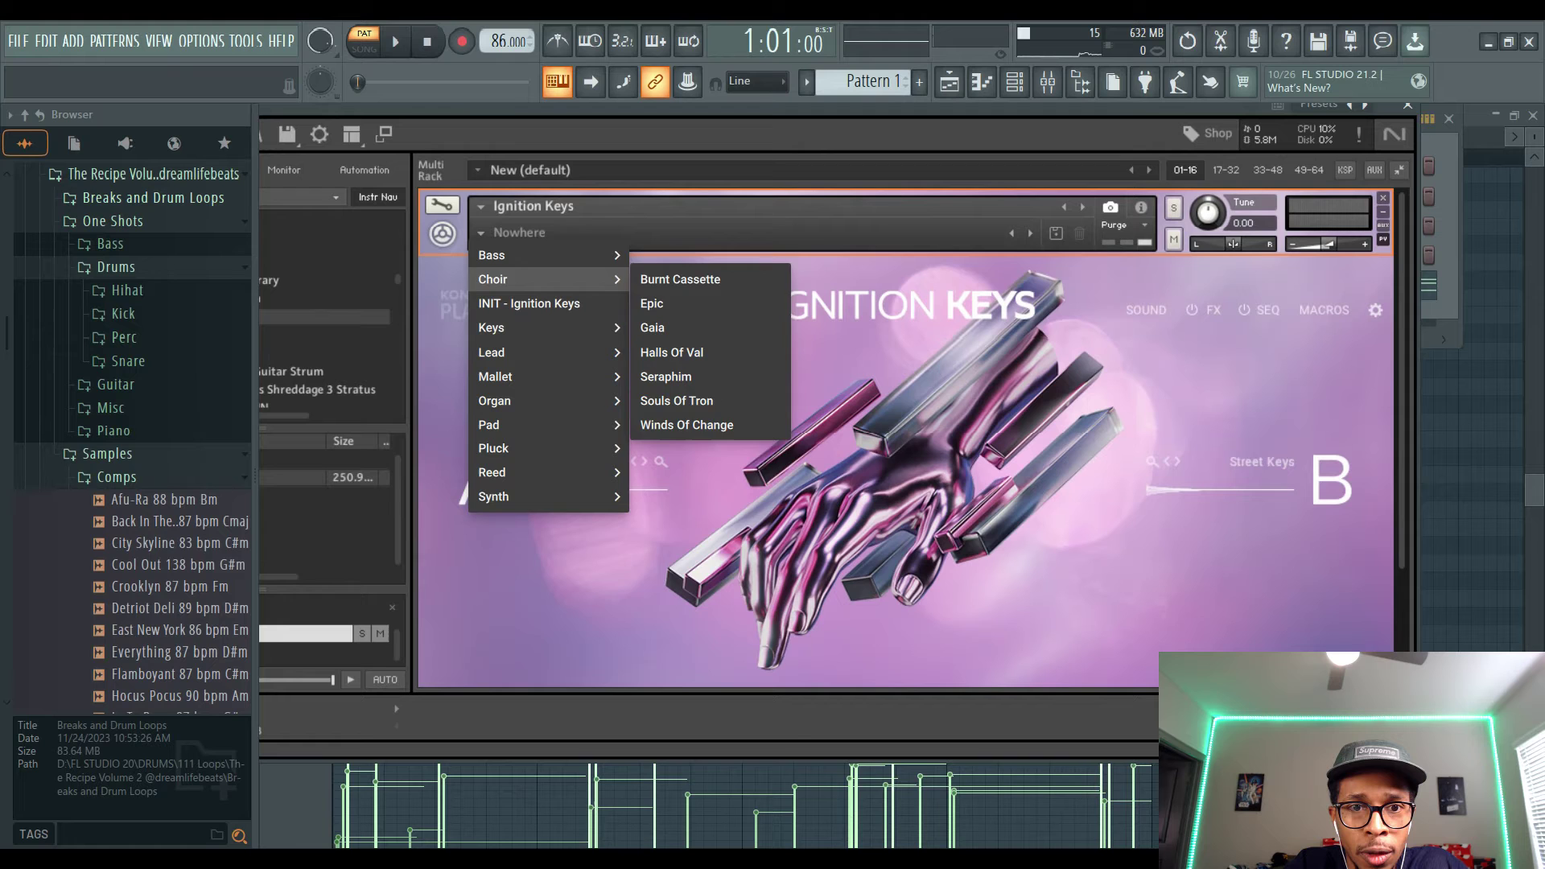
mouse_move(491, 327)
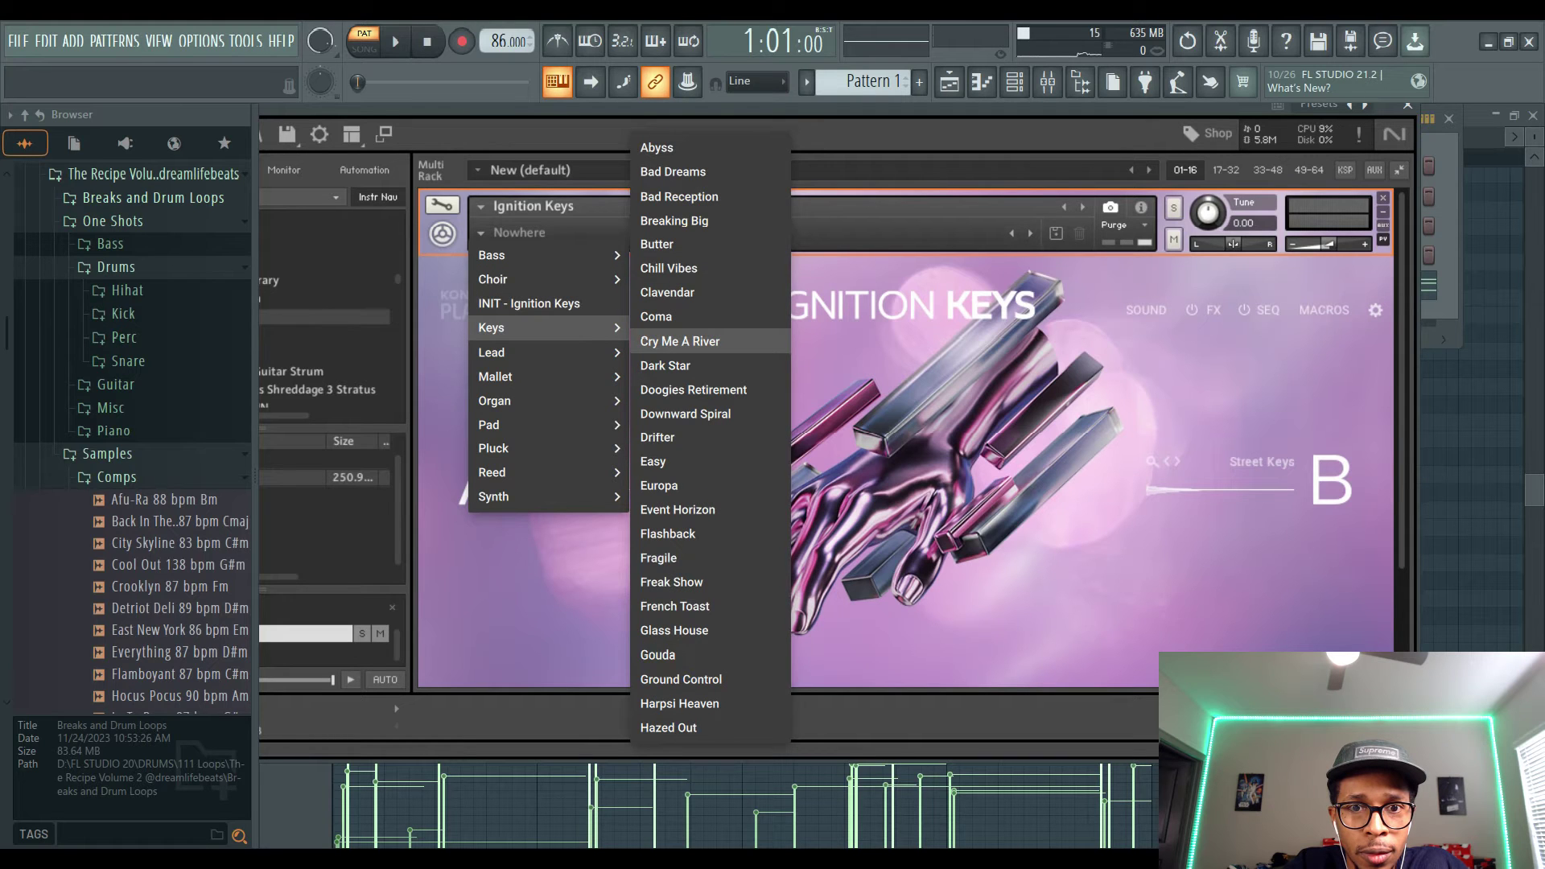
click(666, 365)
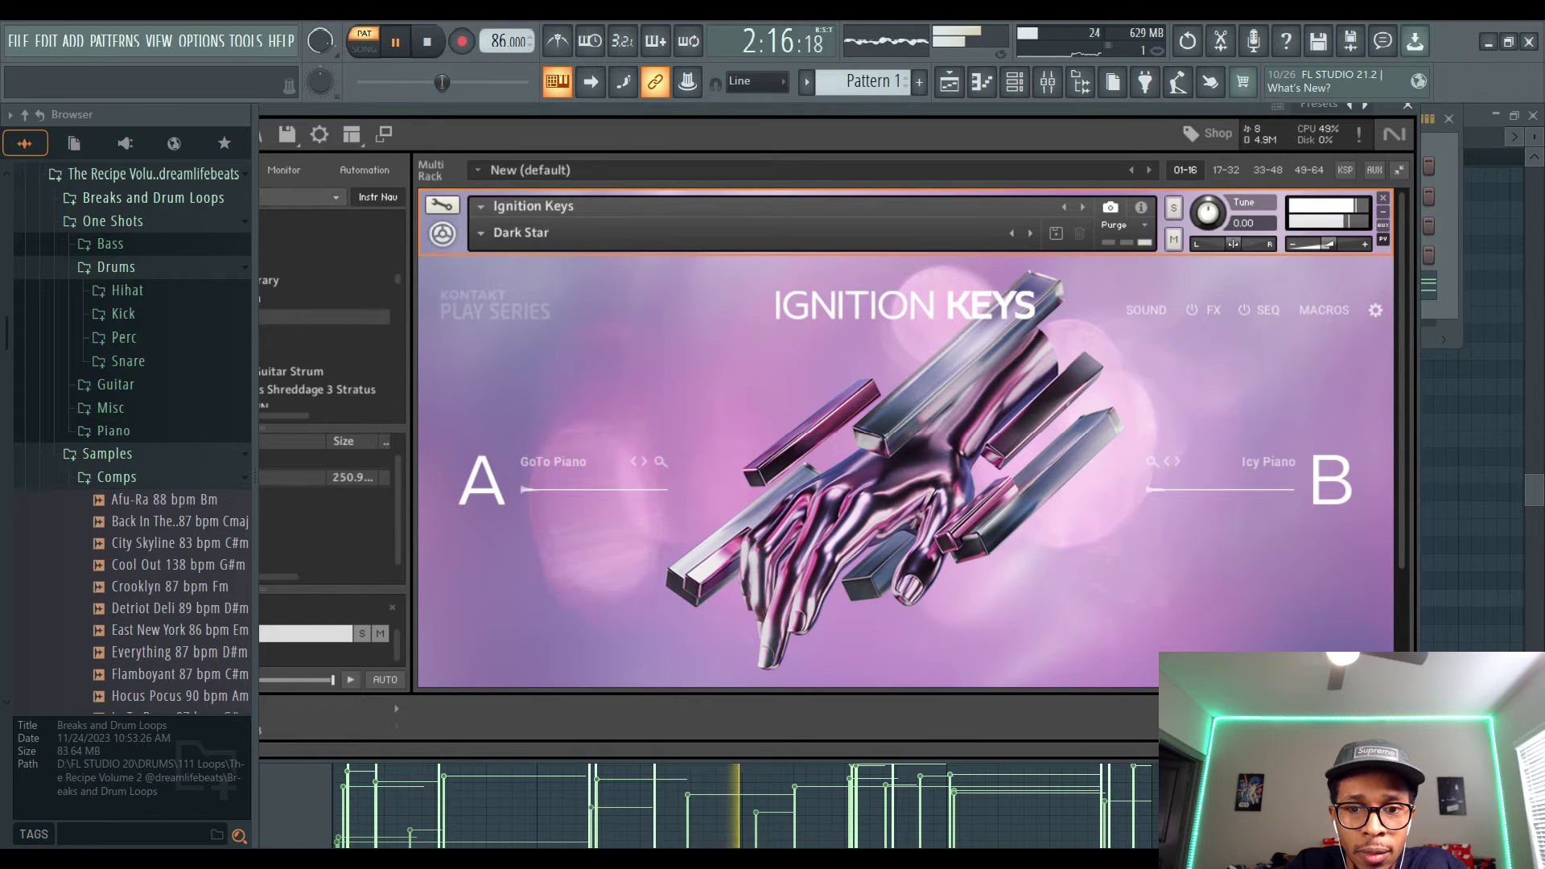
key(space)
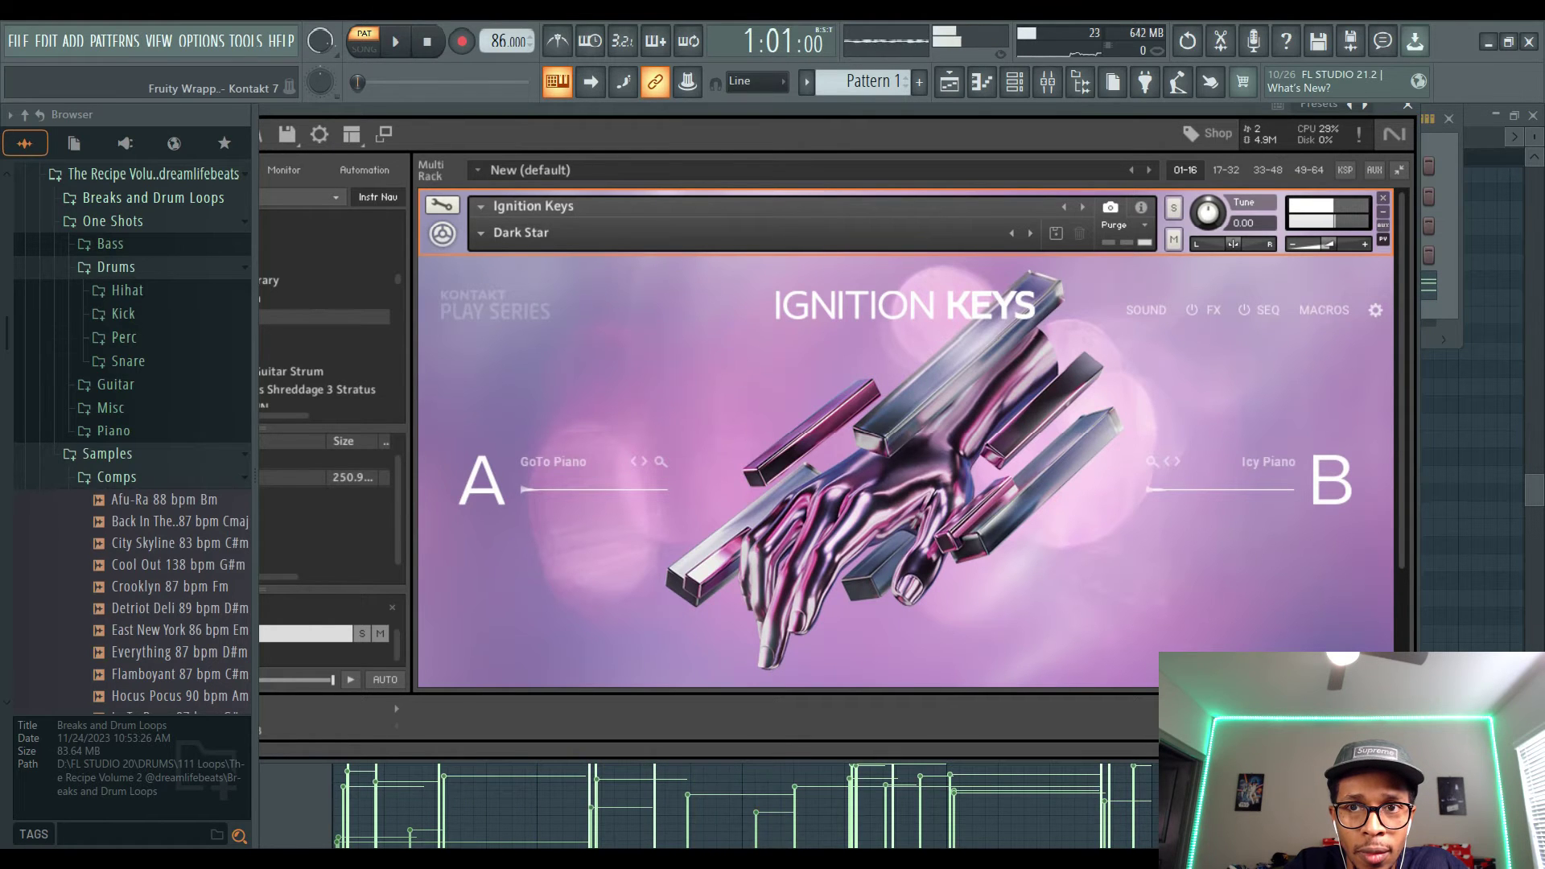
Step: In the Kontakt 7 piano roll, align the notes to bar 1 and the repeated phrase to bar 3, selecting bars 1 to 5
drag(1268, 106, 1209, 491)
key(F7)
key(F7)
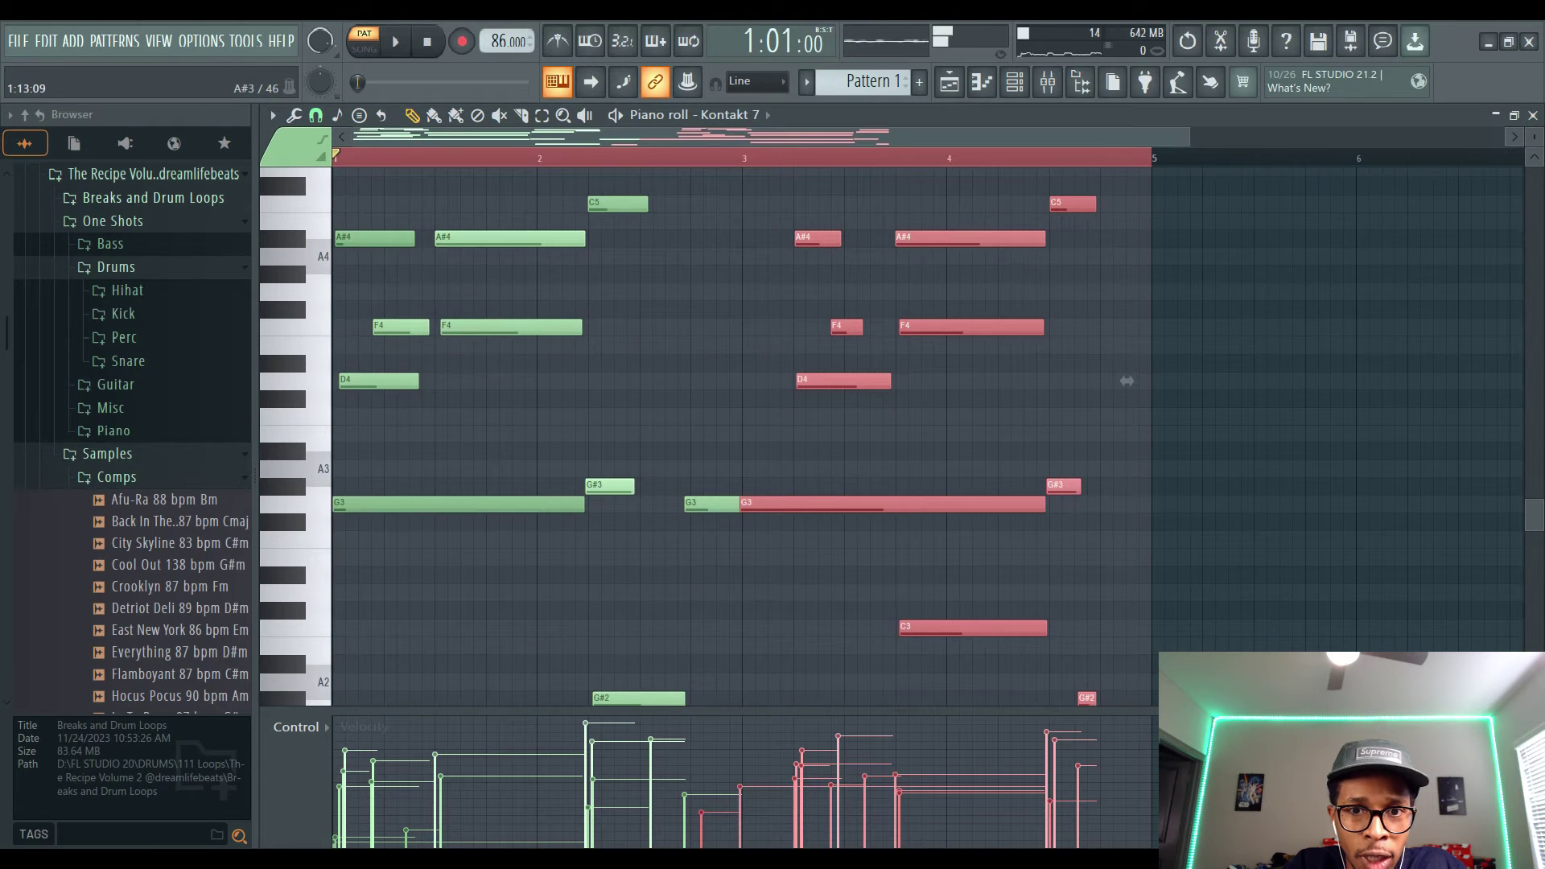
scroll(1127, 381, up, 6)
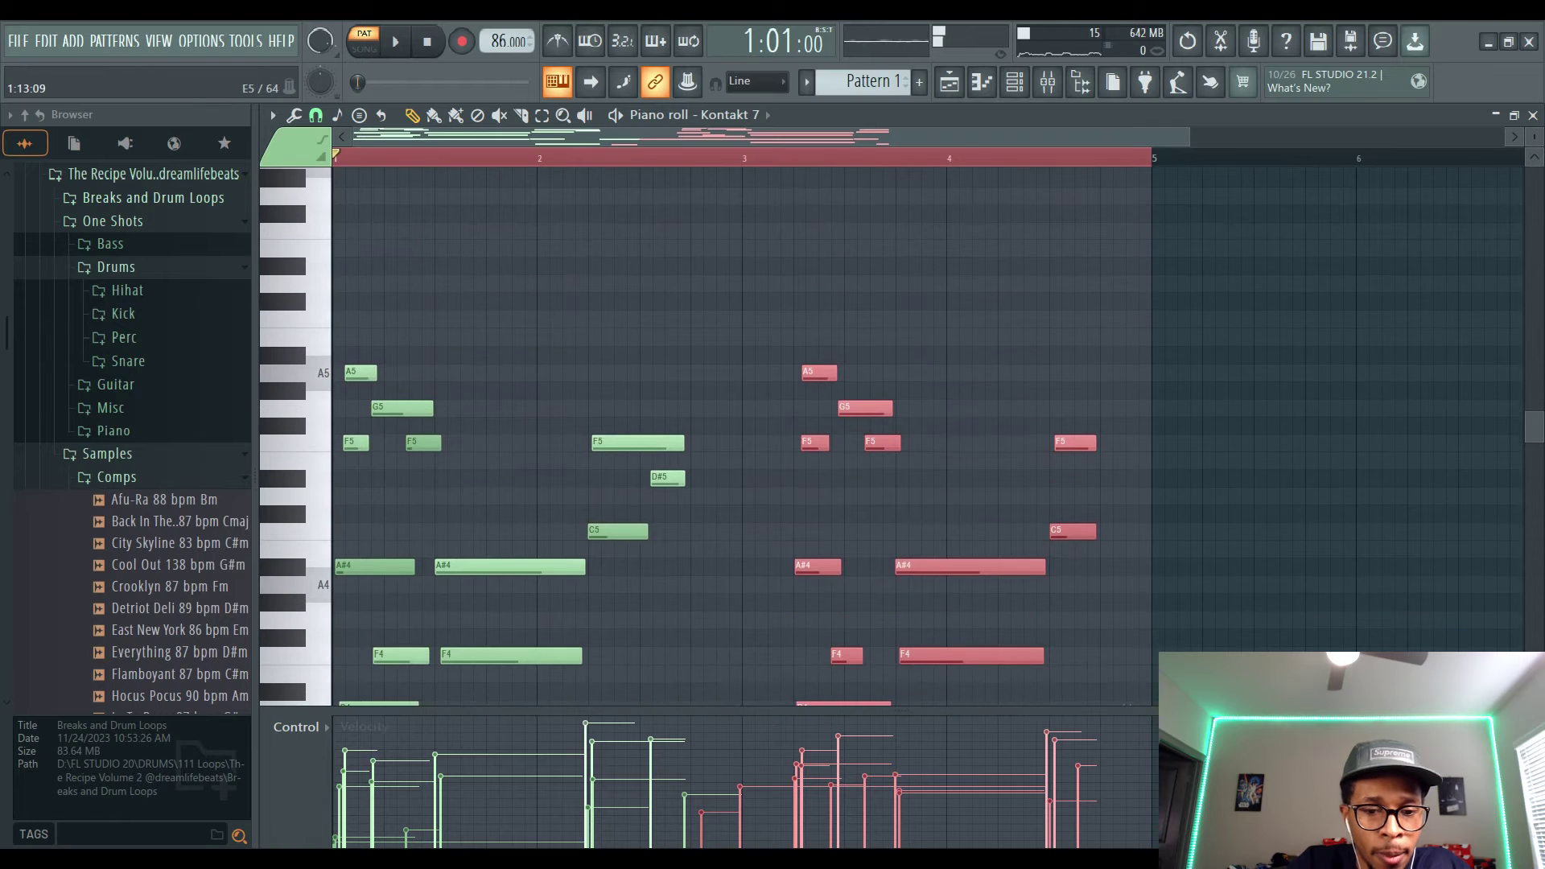
Step: Add a Scaler2 instrument channel to the channel rack
key(F6)
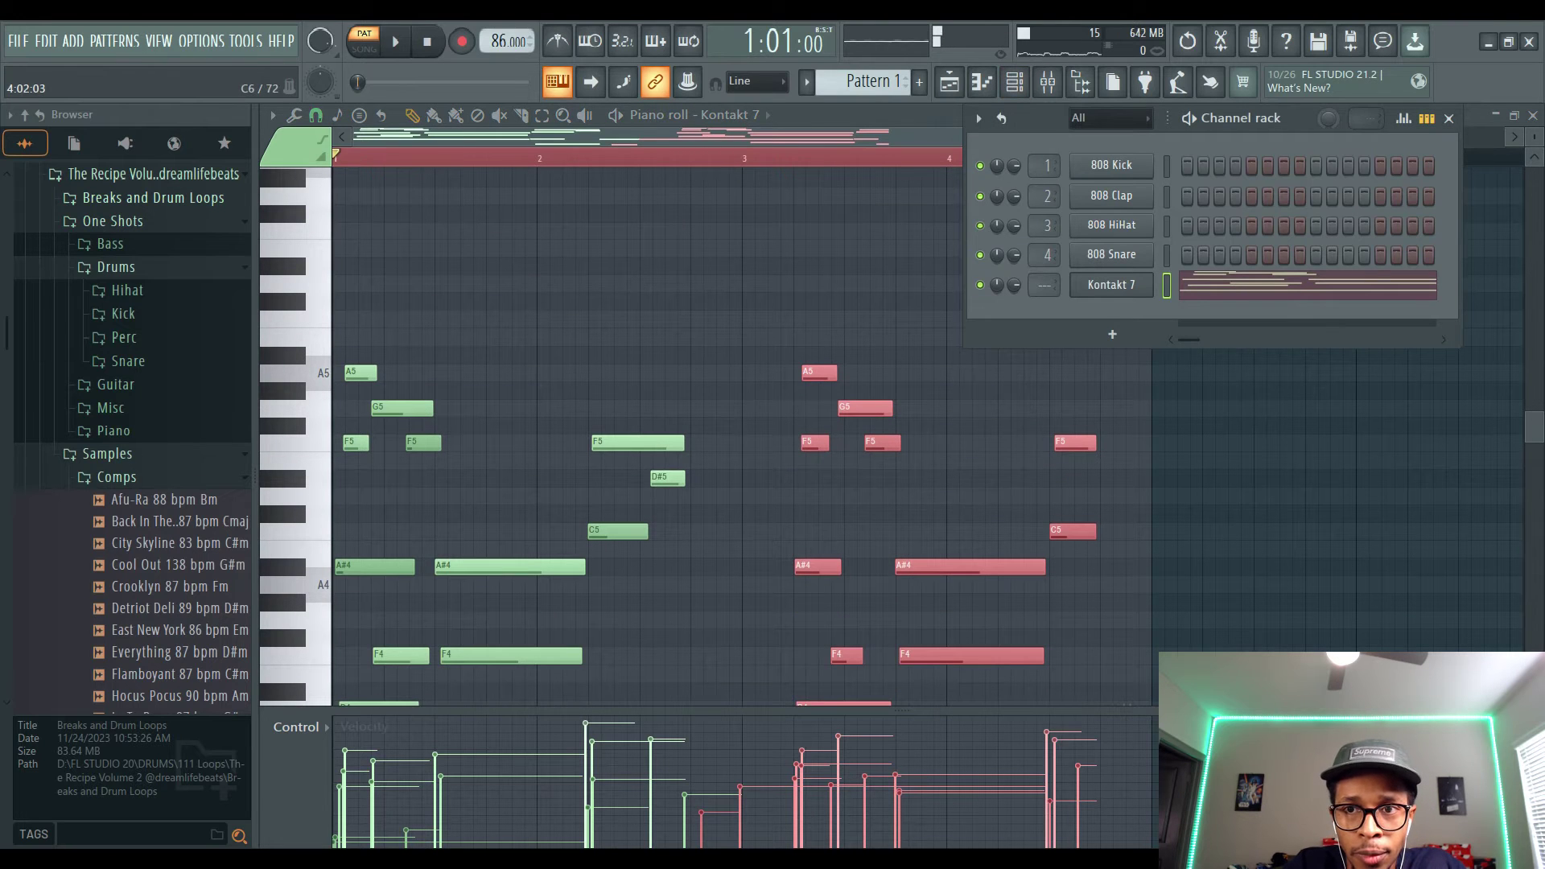
click(1112, 334)
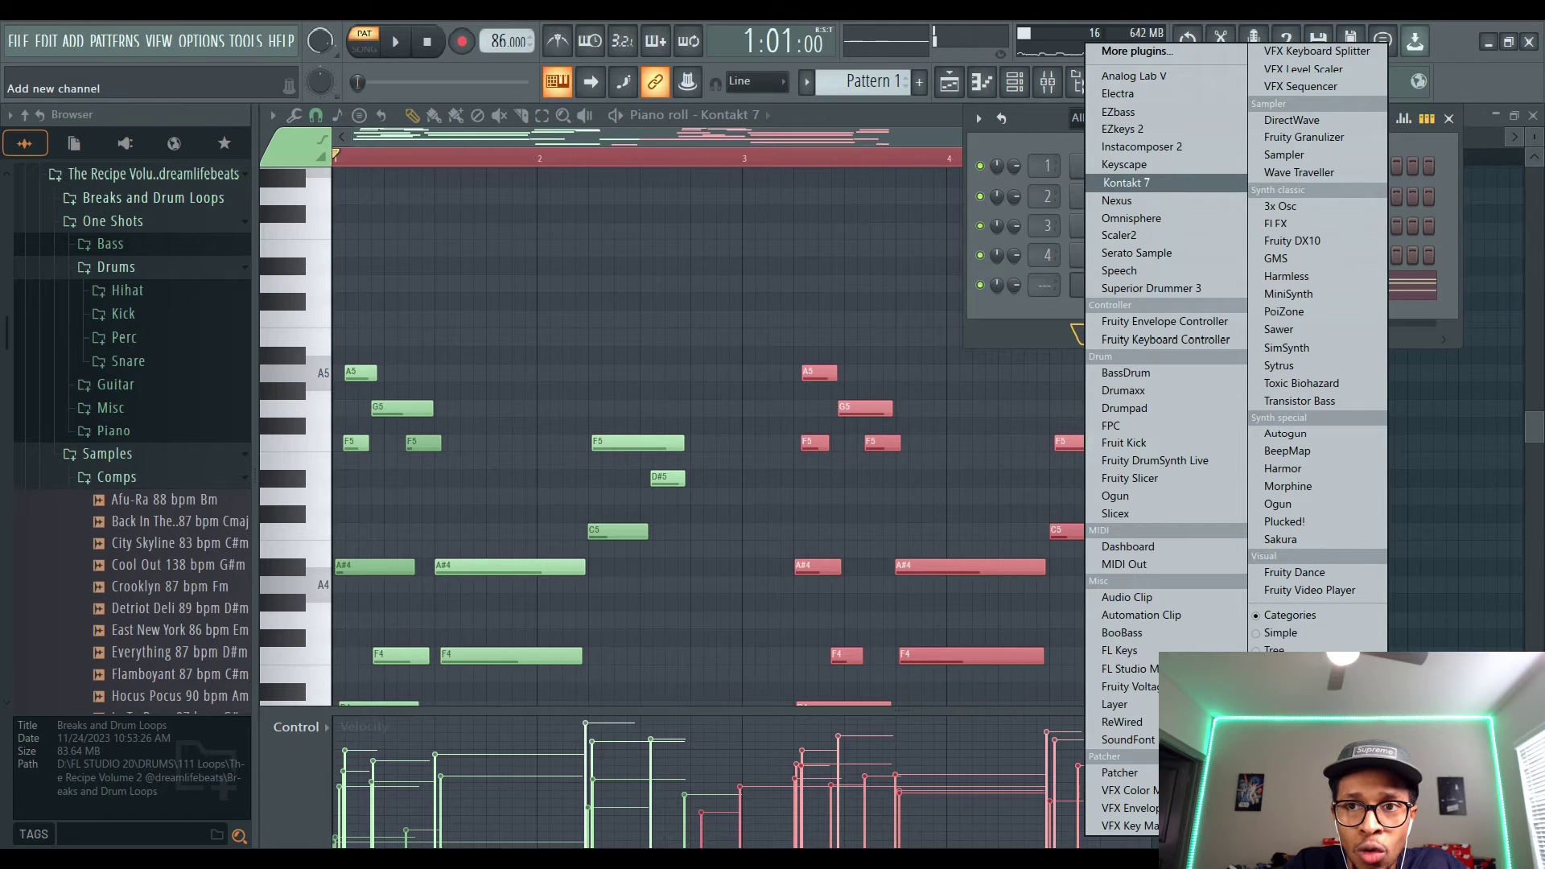
click(1119, 235)
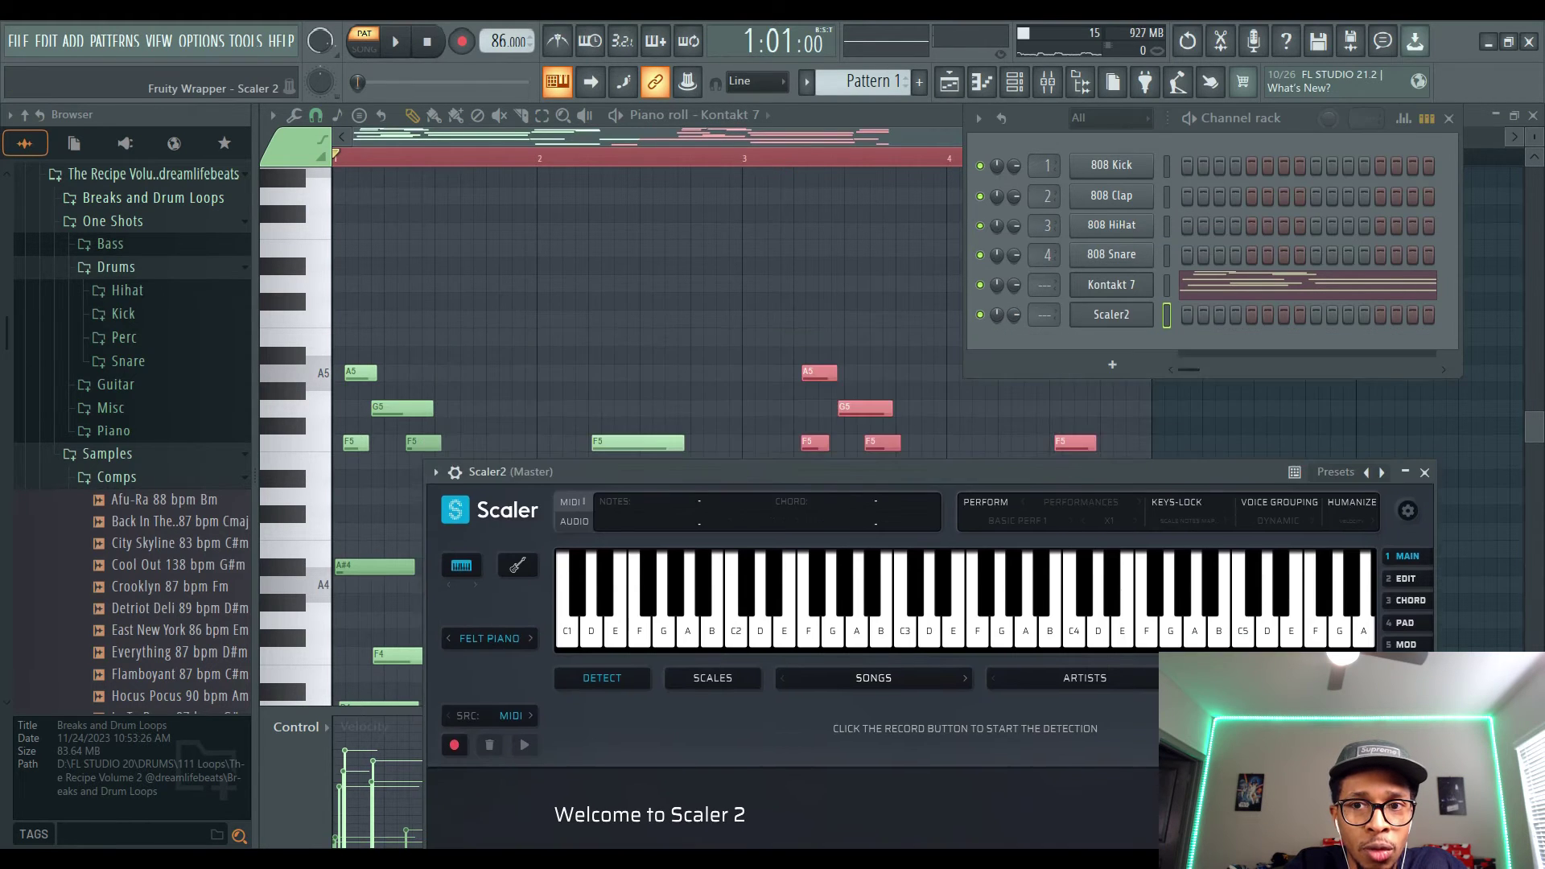
Step: Copy the Kontakt 7 channel's notes onto the Scaler2 channel and mute Kontakt 7
right_click(1114, 285)
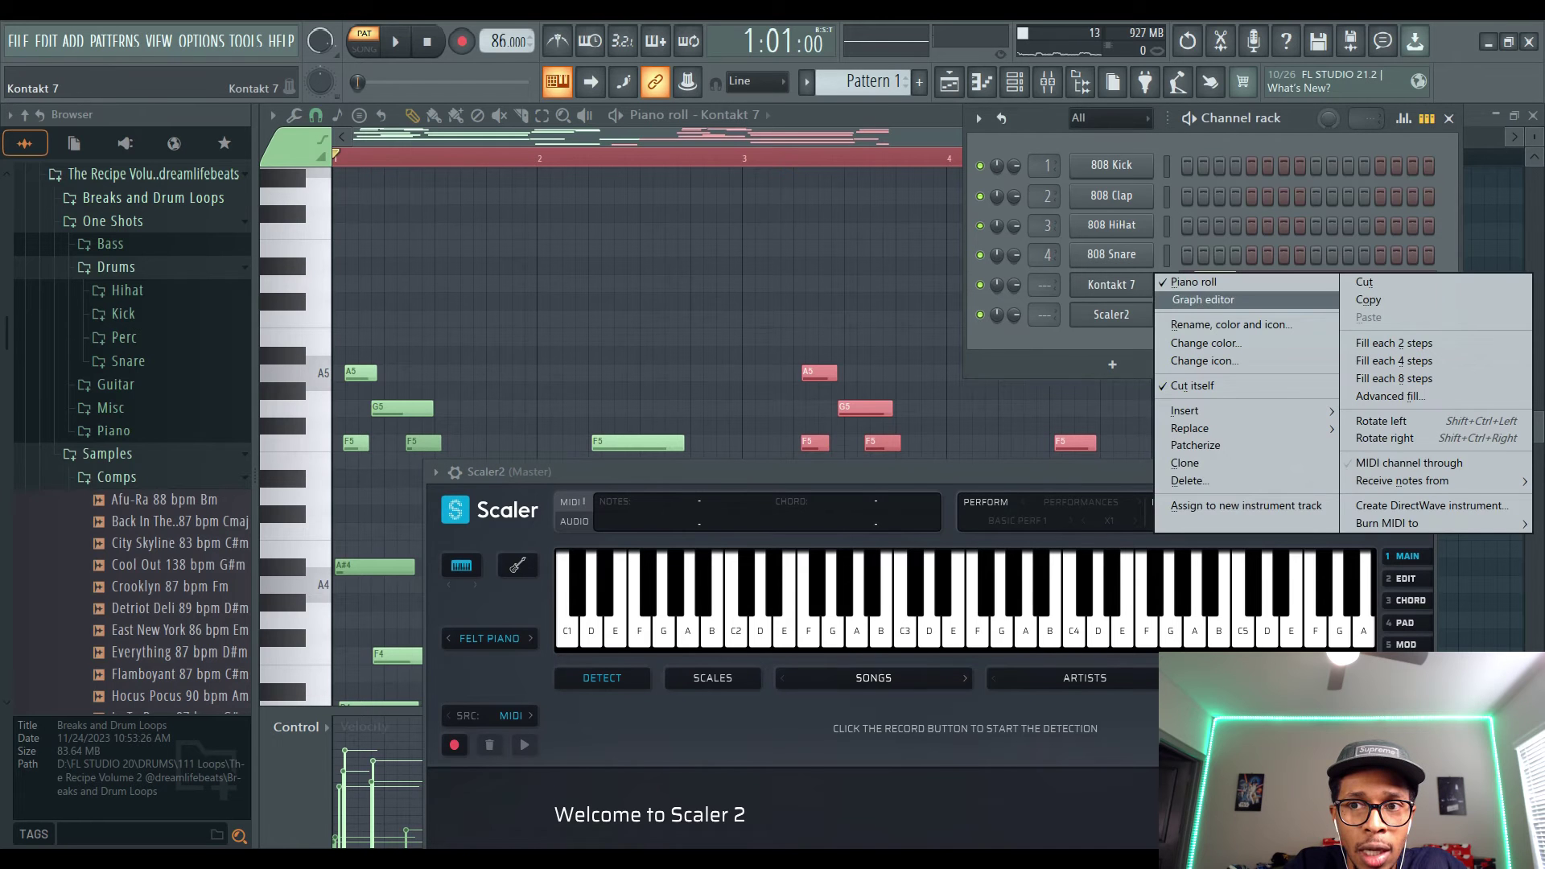
click(1361, 299)
right_click(1360, 310)
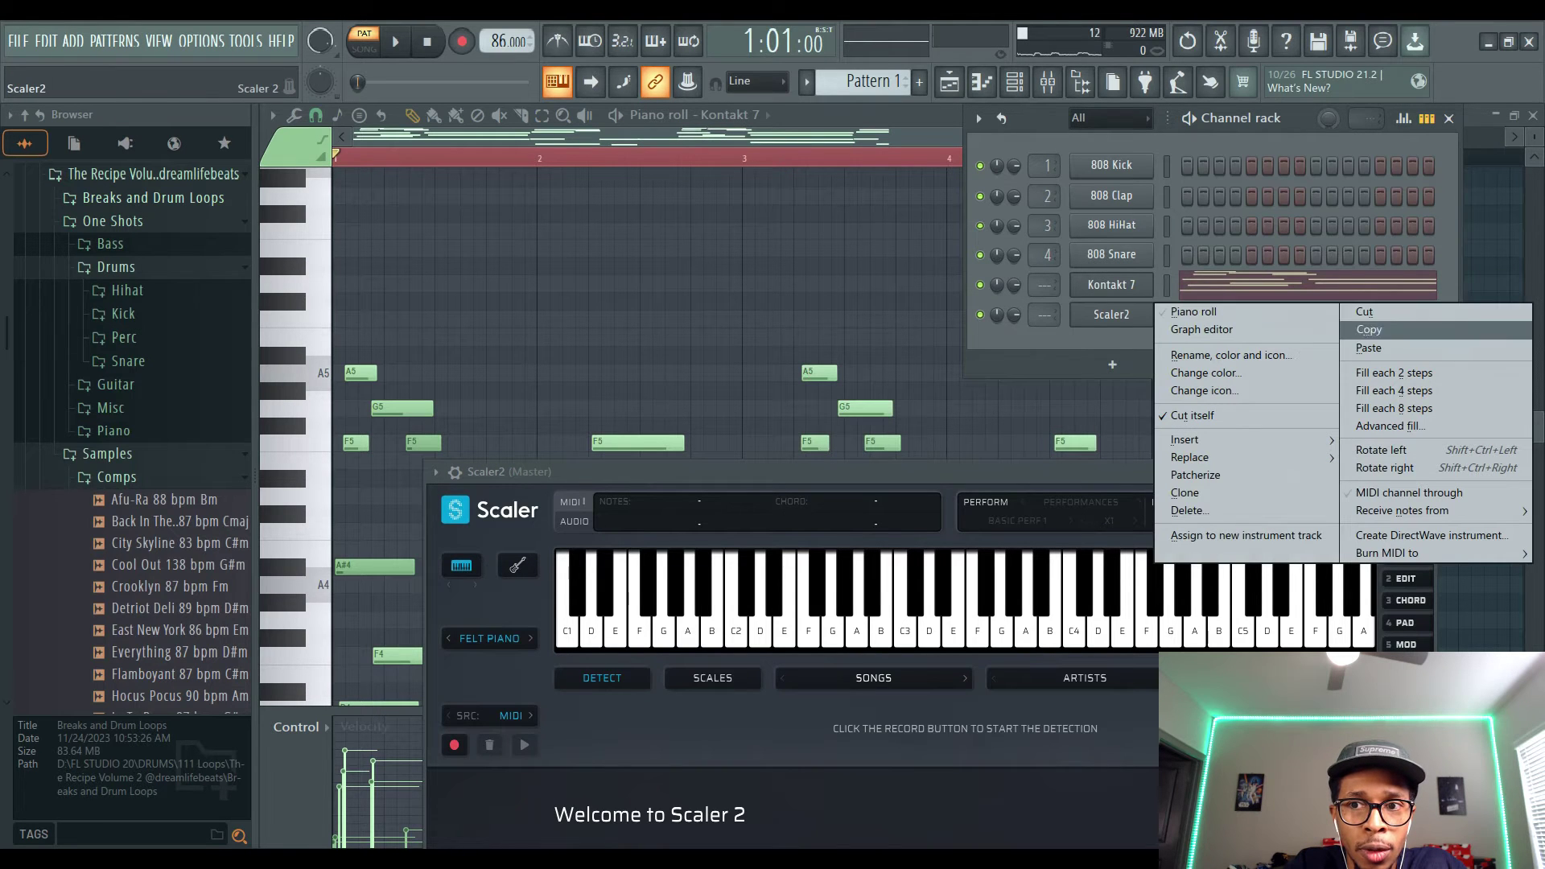
click(1368, 347)
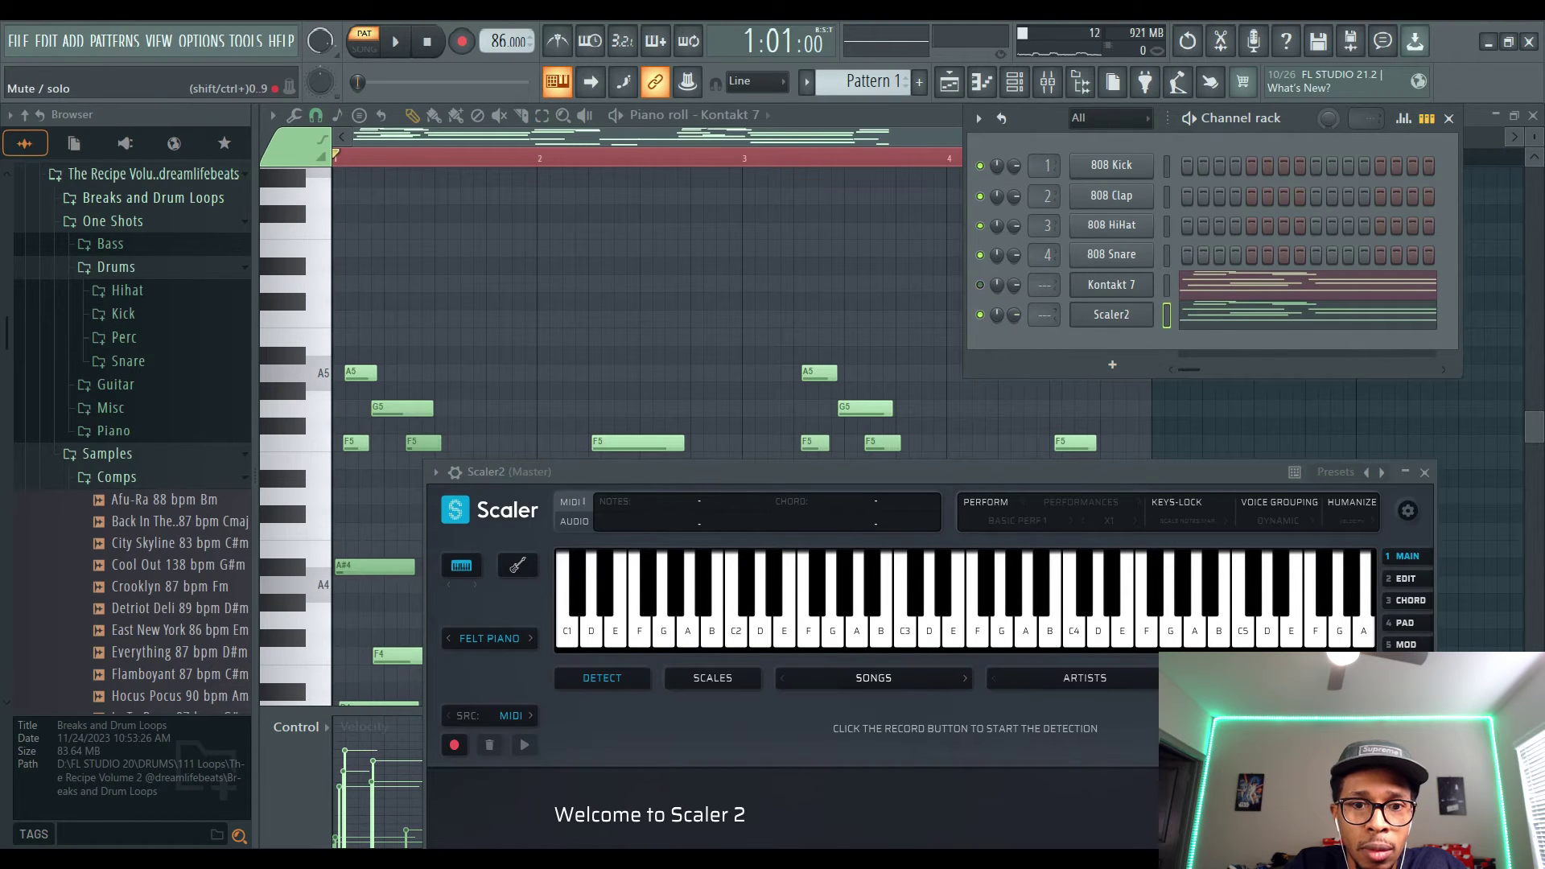
Step: Record the Scaler2 channel's notes from MIDI in Scaler's Detect section by playing the pattern through bar 4
click(454, 745)
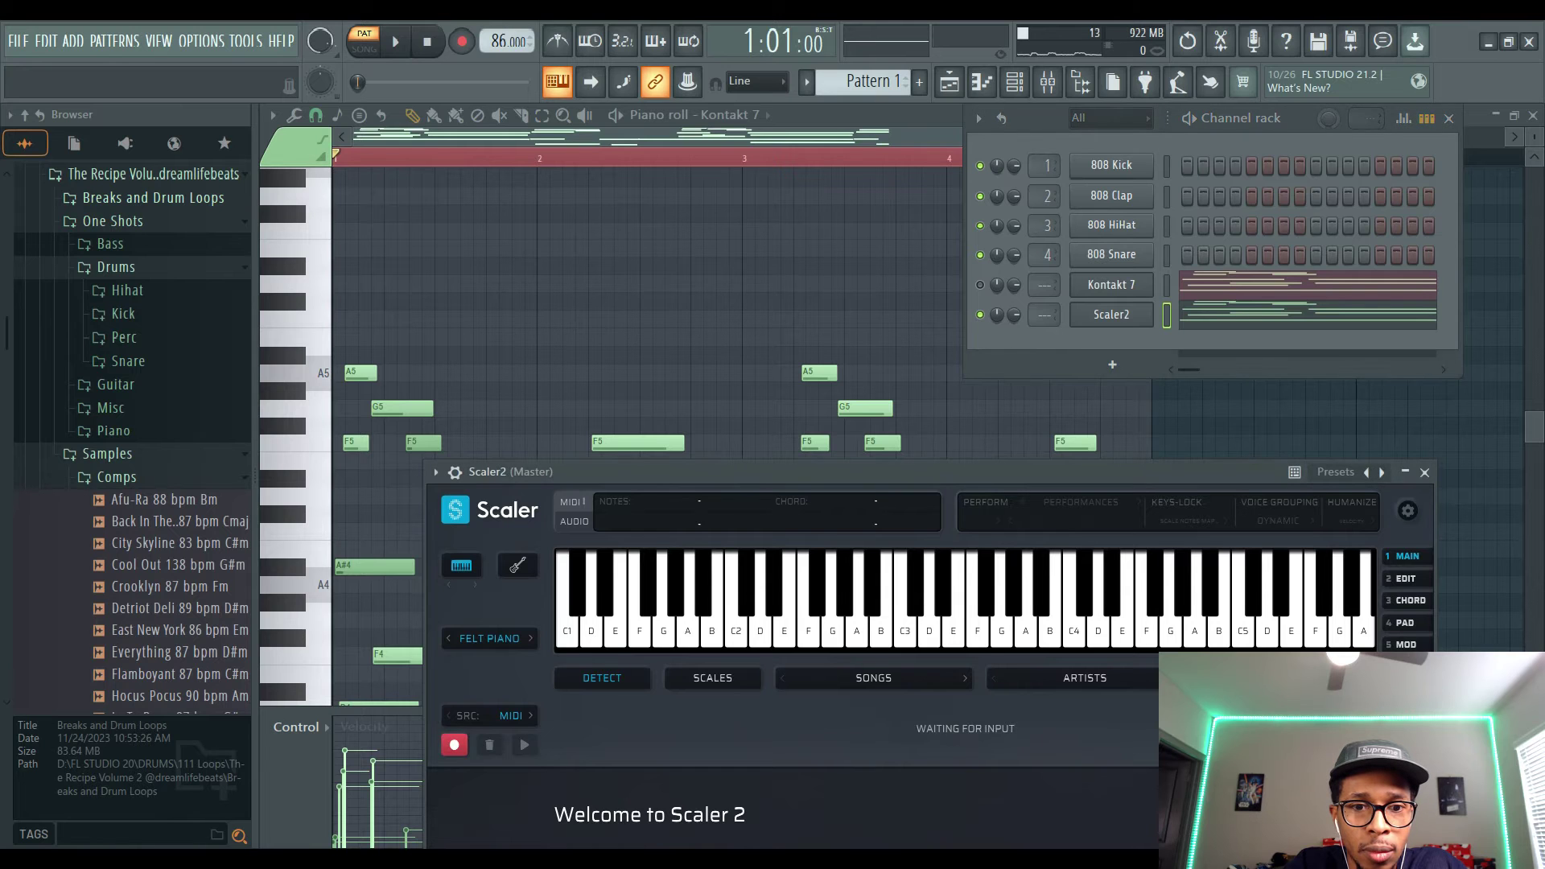
drag(885, 472, 834, 349)
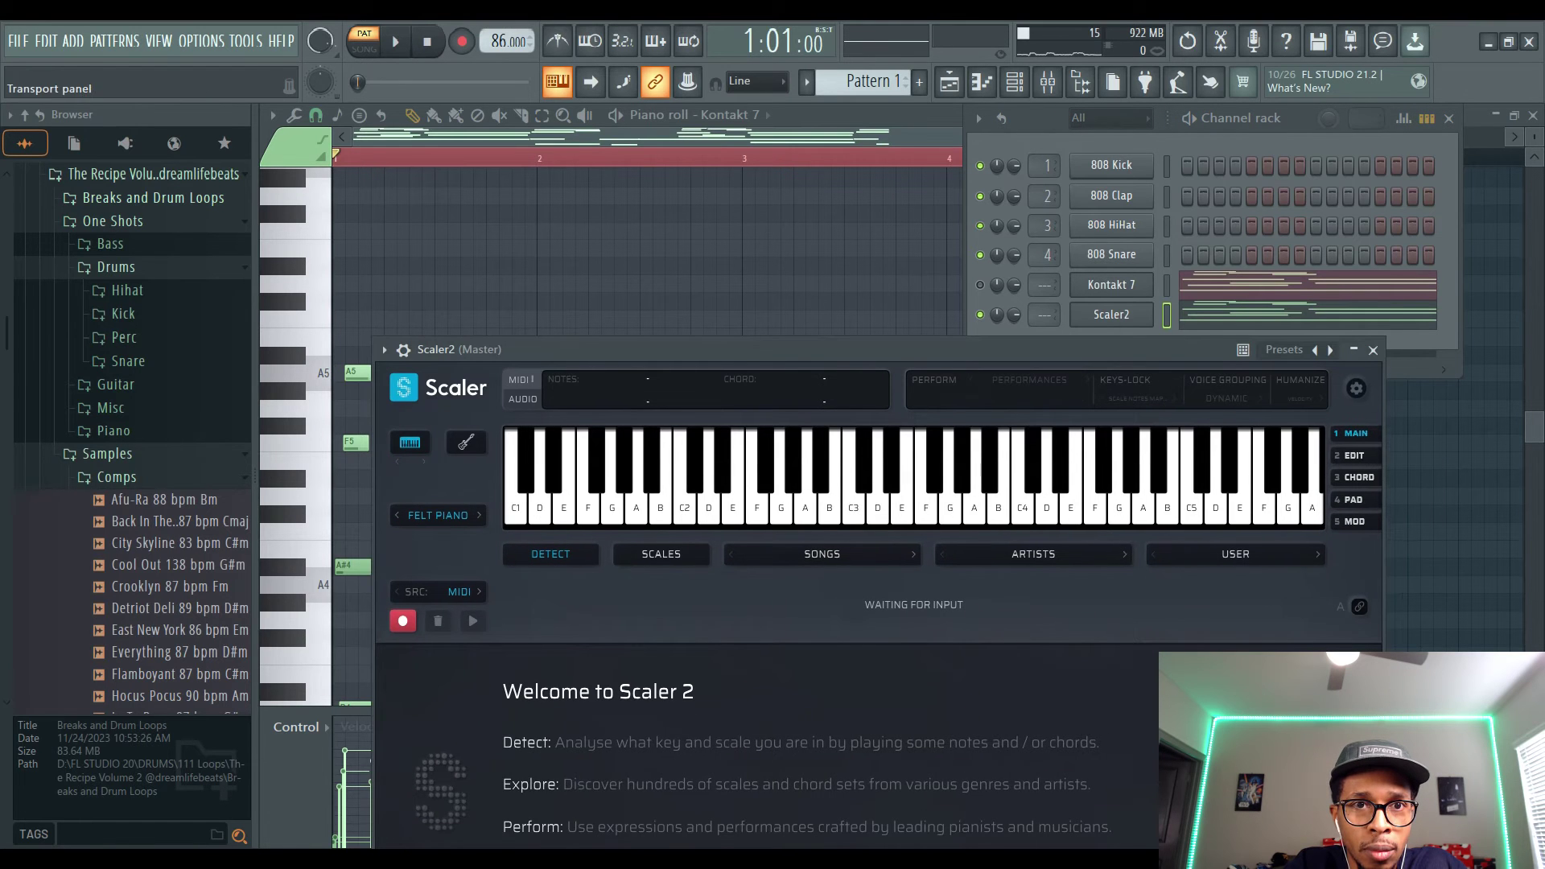
key(space)
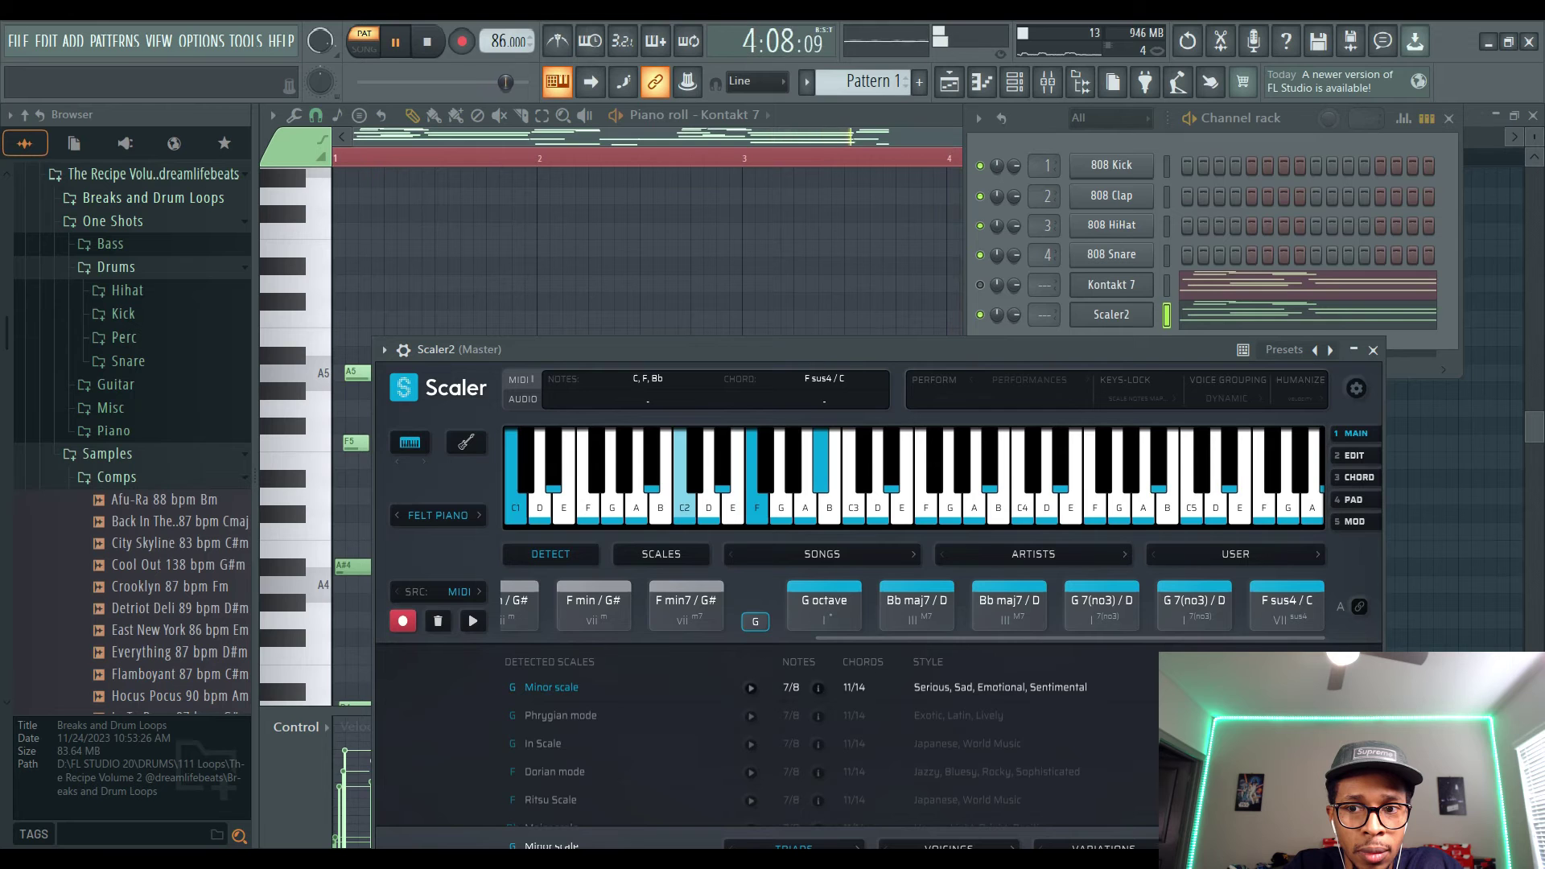
key(space)
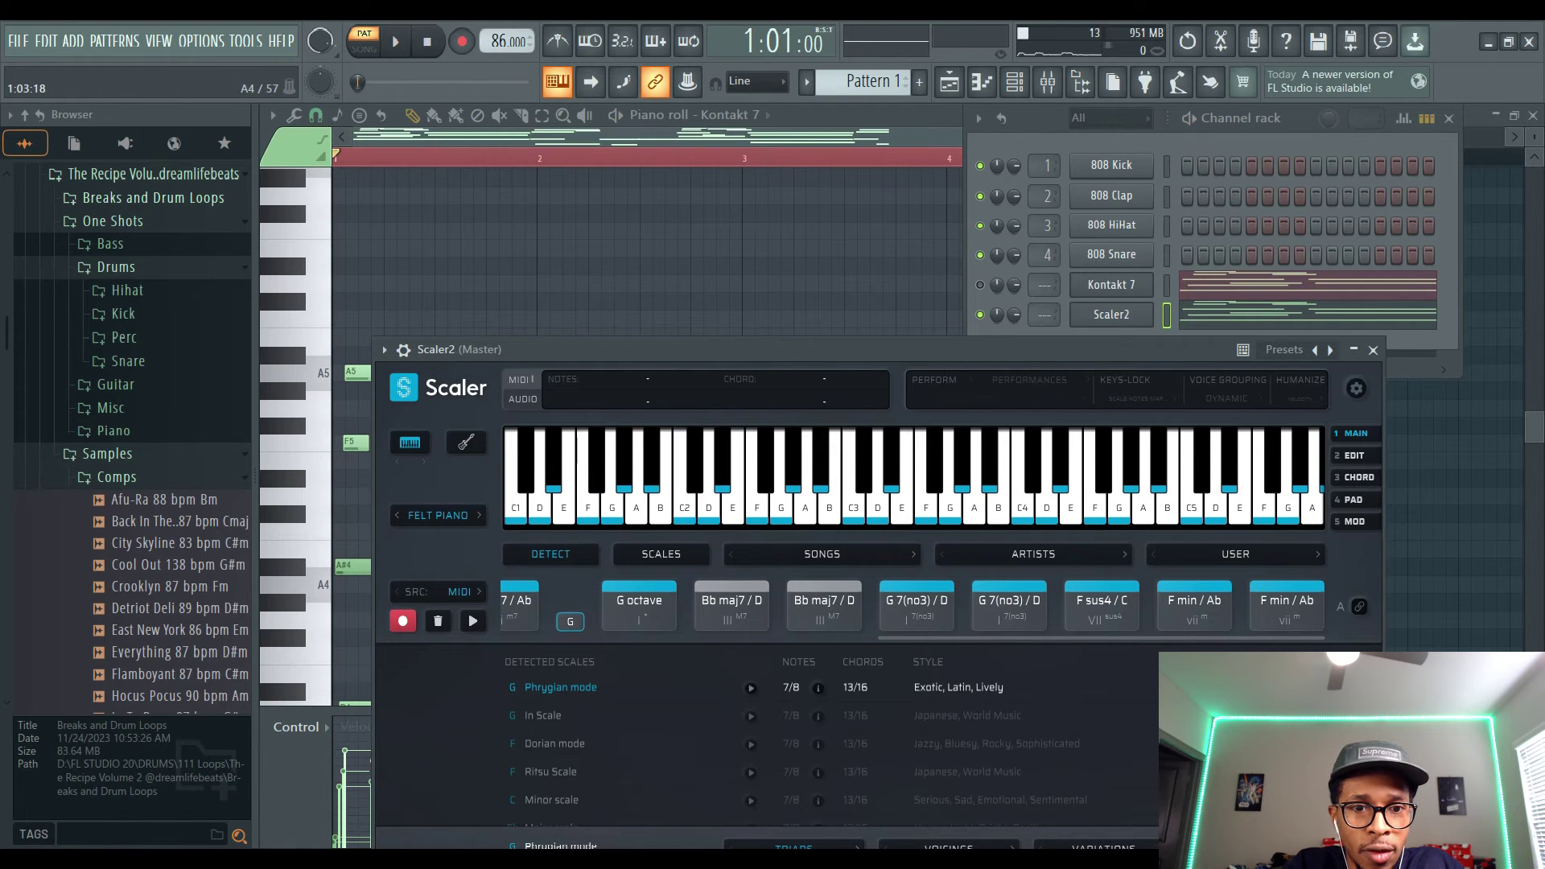
Step: Build Scaler's Pattern 1 from the detected chords G min7, F min / Ab, G min seventh and F sus4 / C, with a rest between each
drag(878, 350, 874, 173)
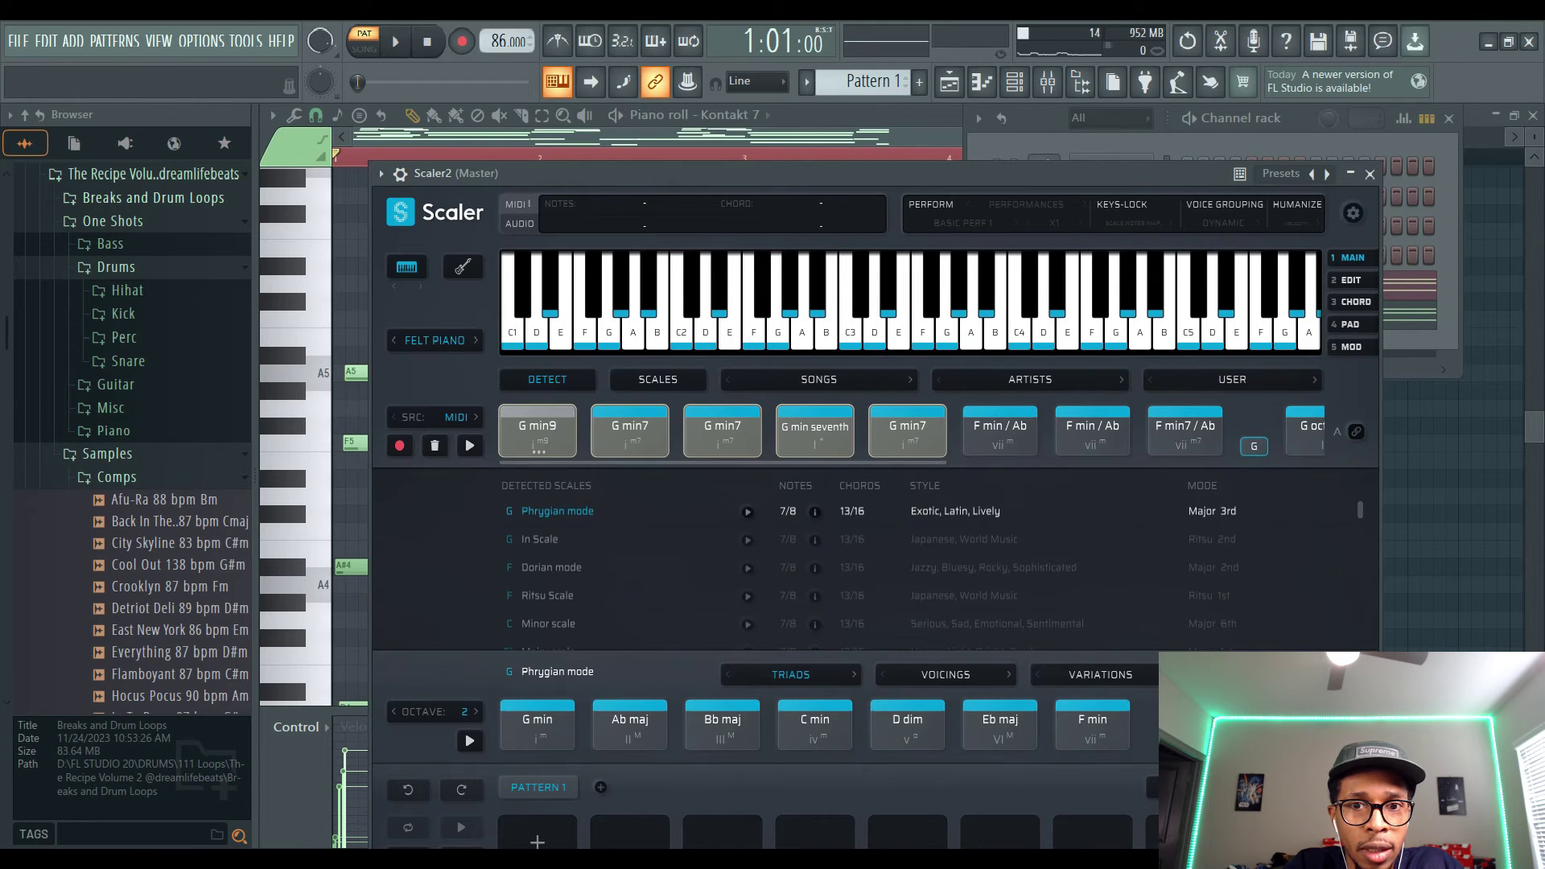
drag(630, 431, 538, 833)
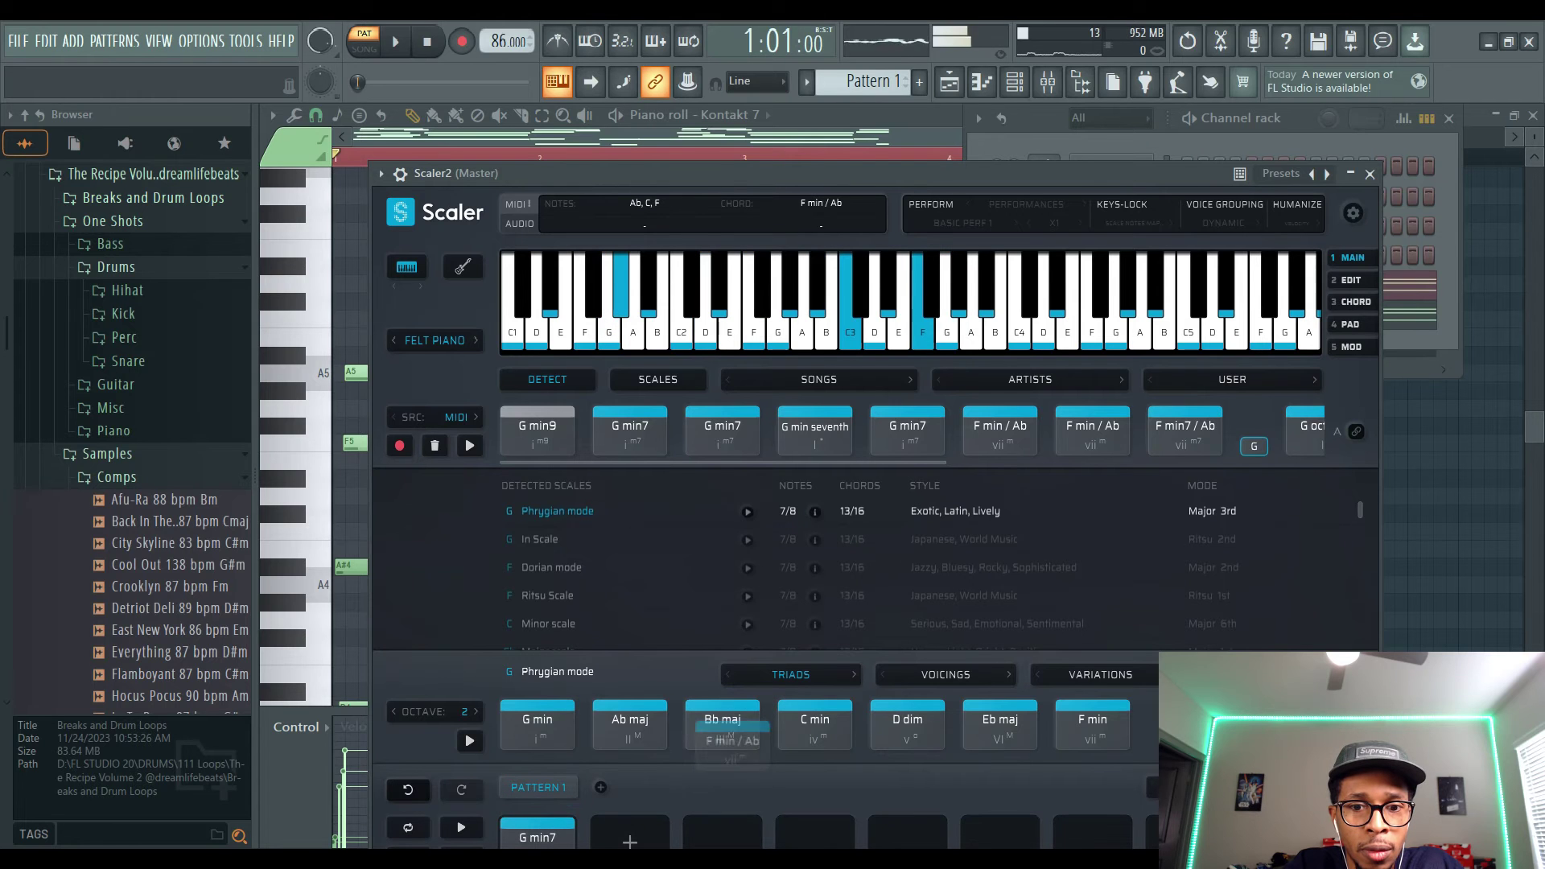
drag(731, 734, 722, 837)
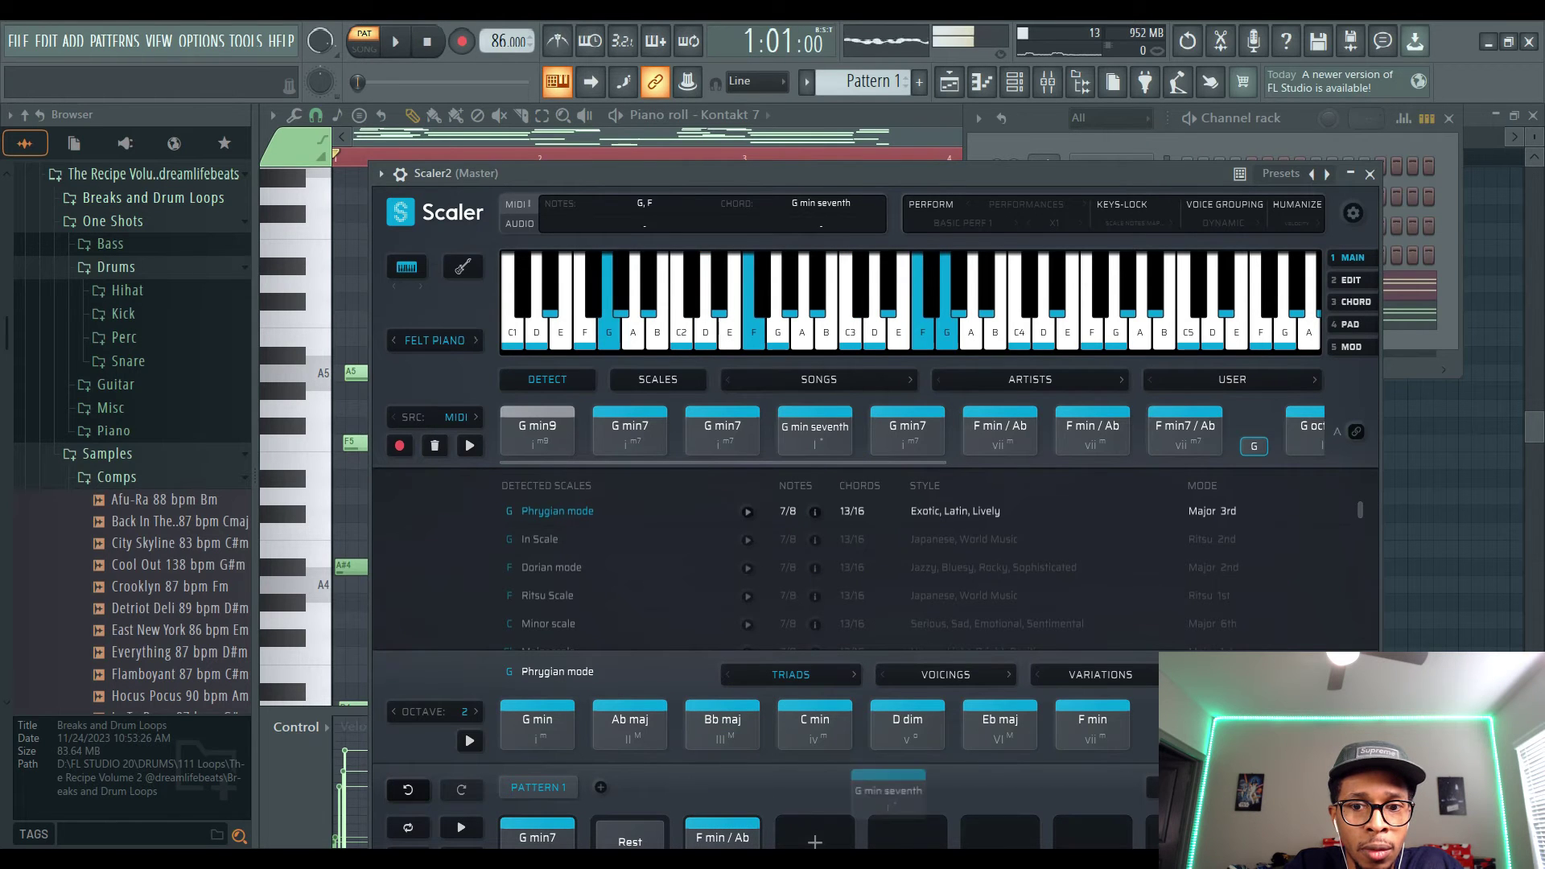
drag(888, 784, 907, 837)
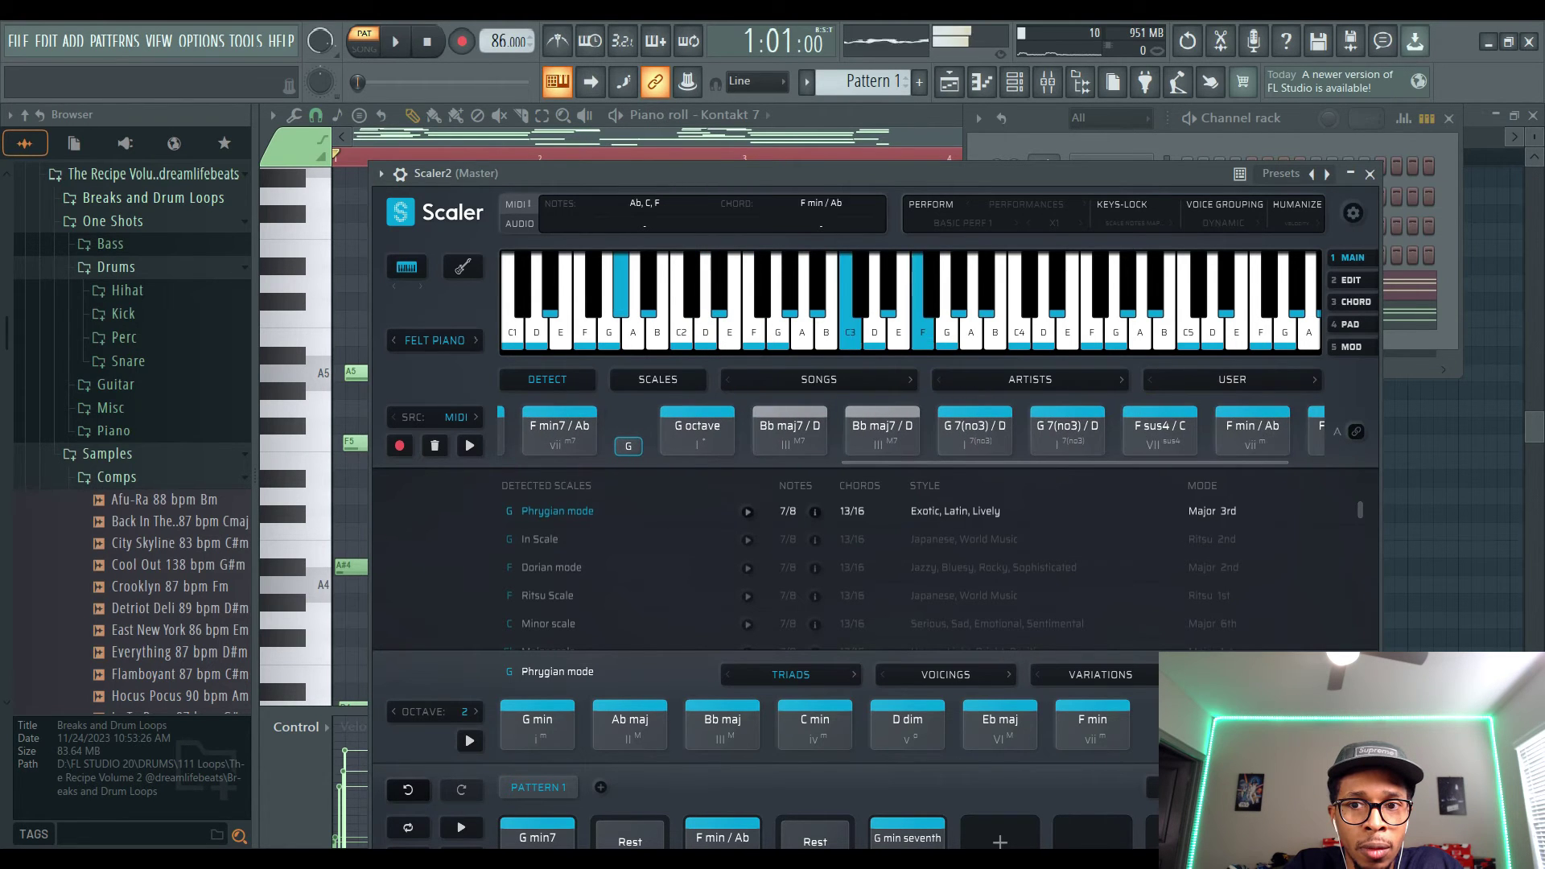
drag(1093, 727, 1092, 837)
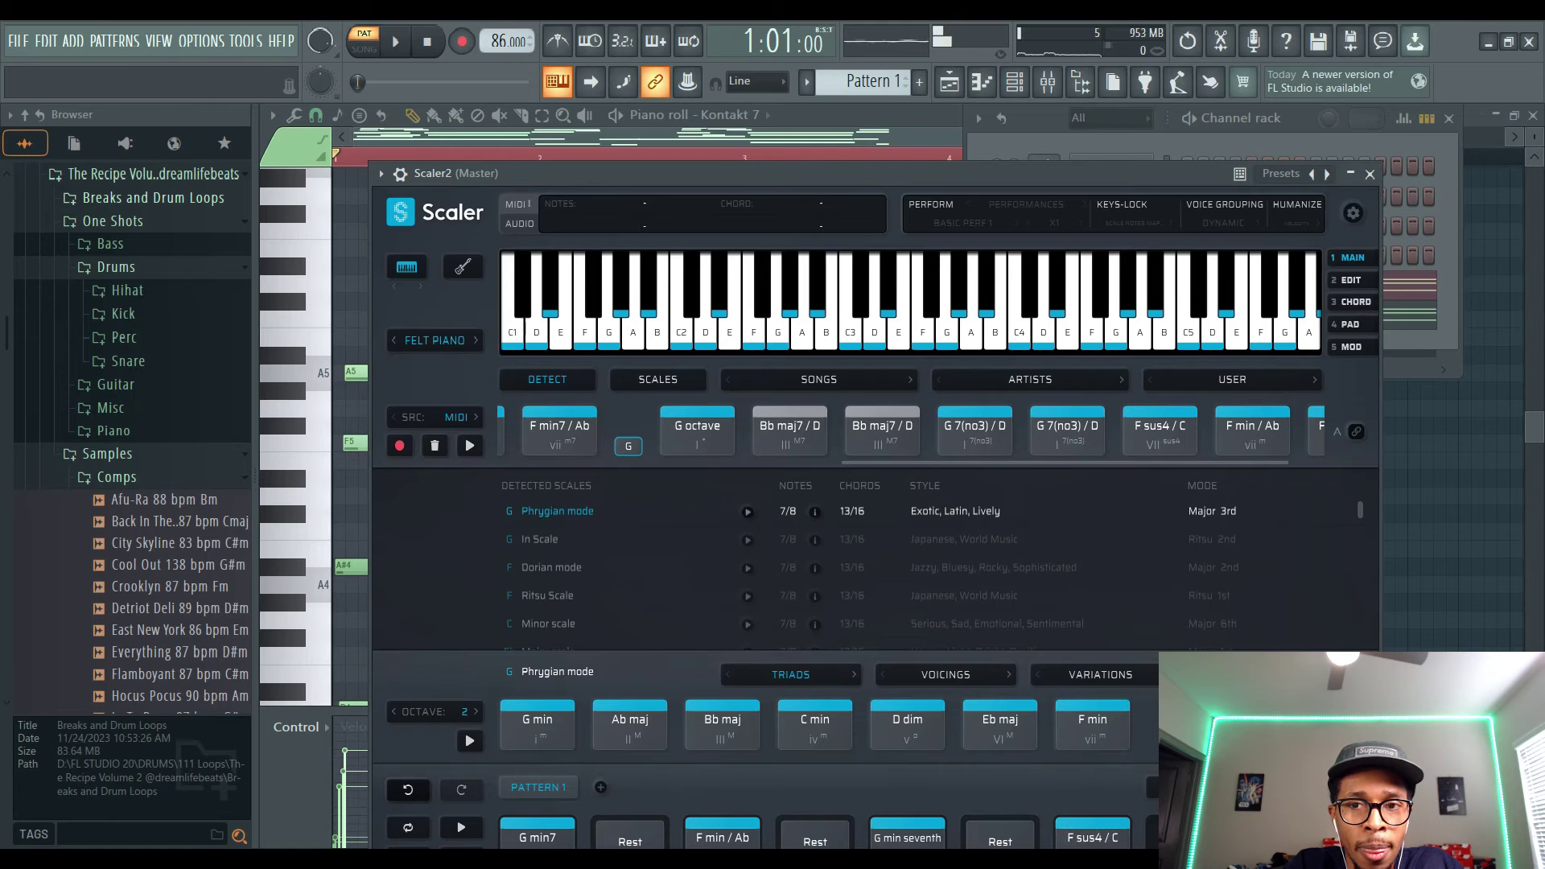
Step: Replace the notes on the unmuted Kontakt 7 channel with Scaler's chord pattern and start playback with Scaler2 muted
drag(1099, 174, 506, 103)
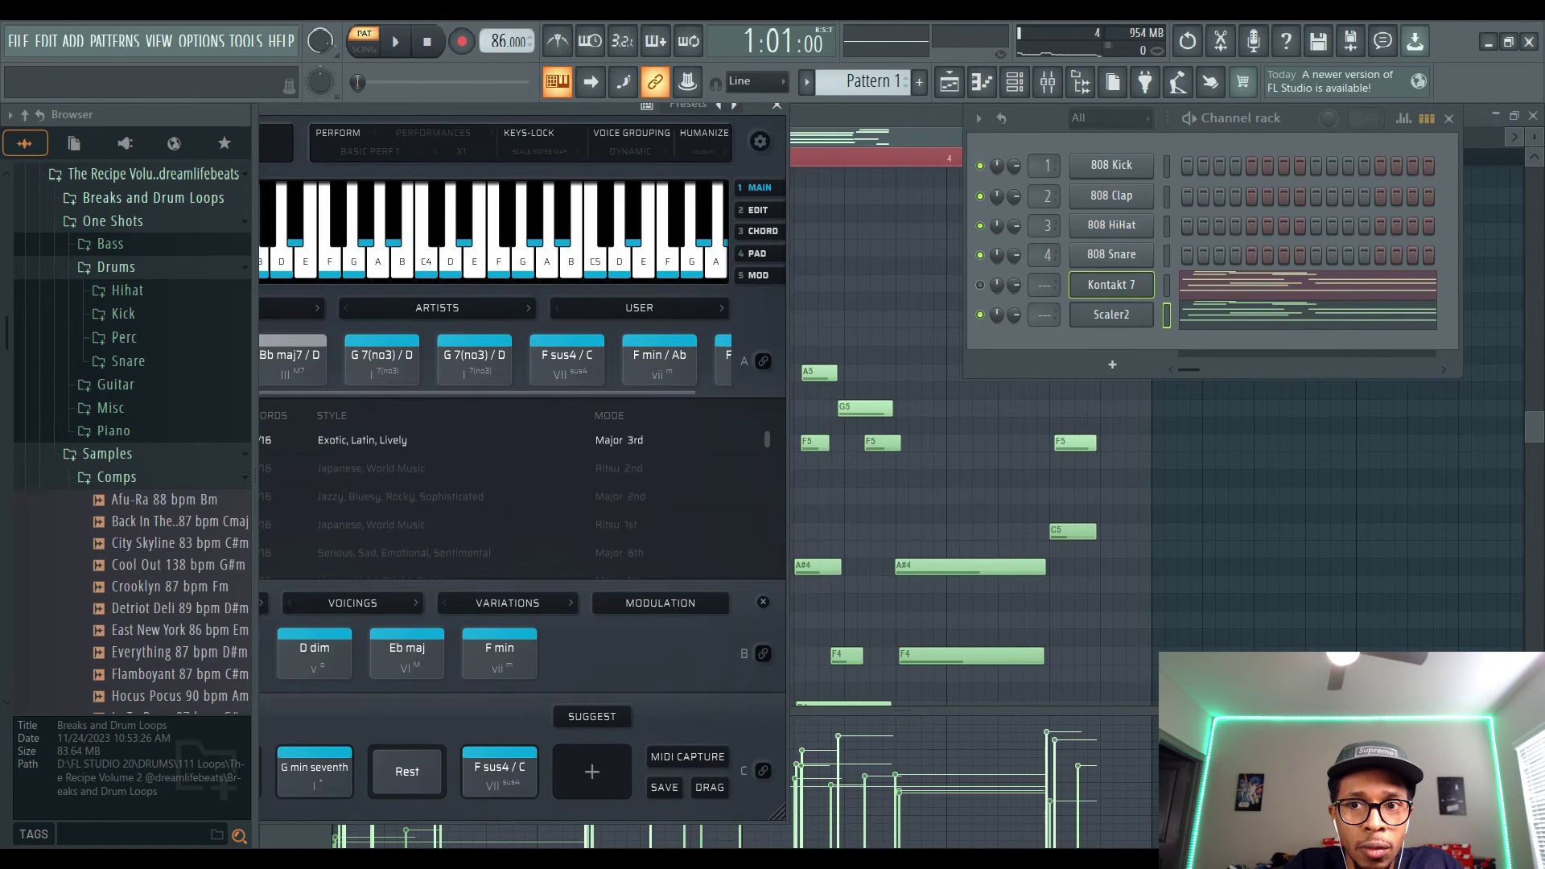
click(1110, 285)
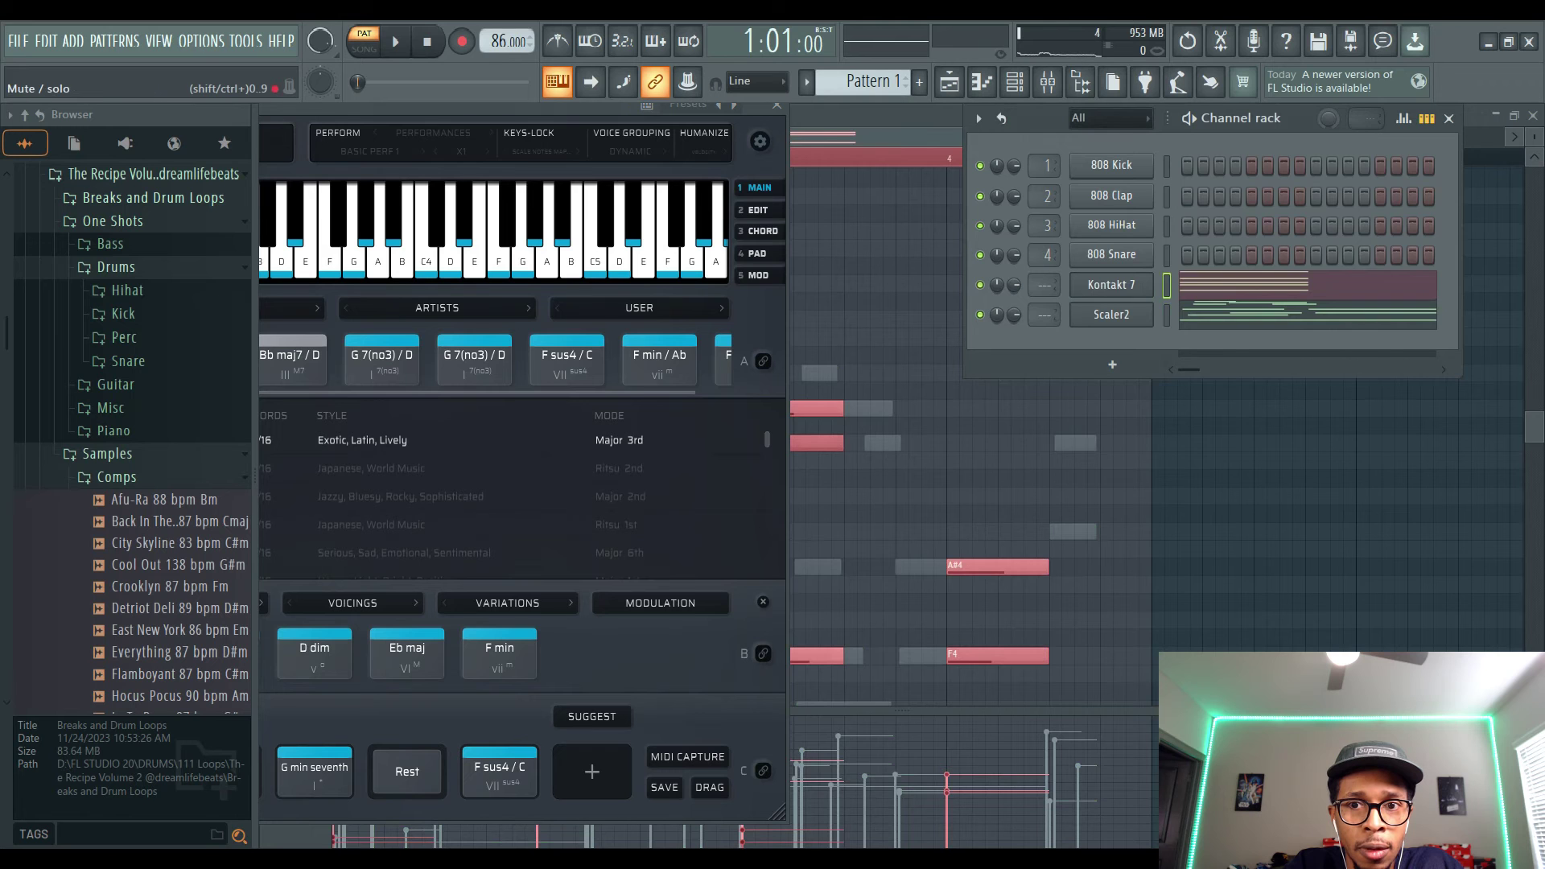
key(space)
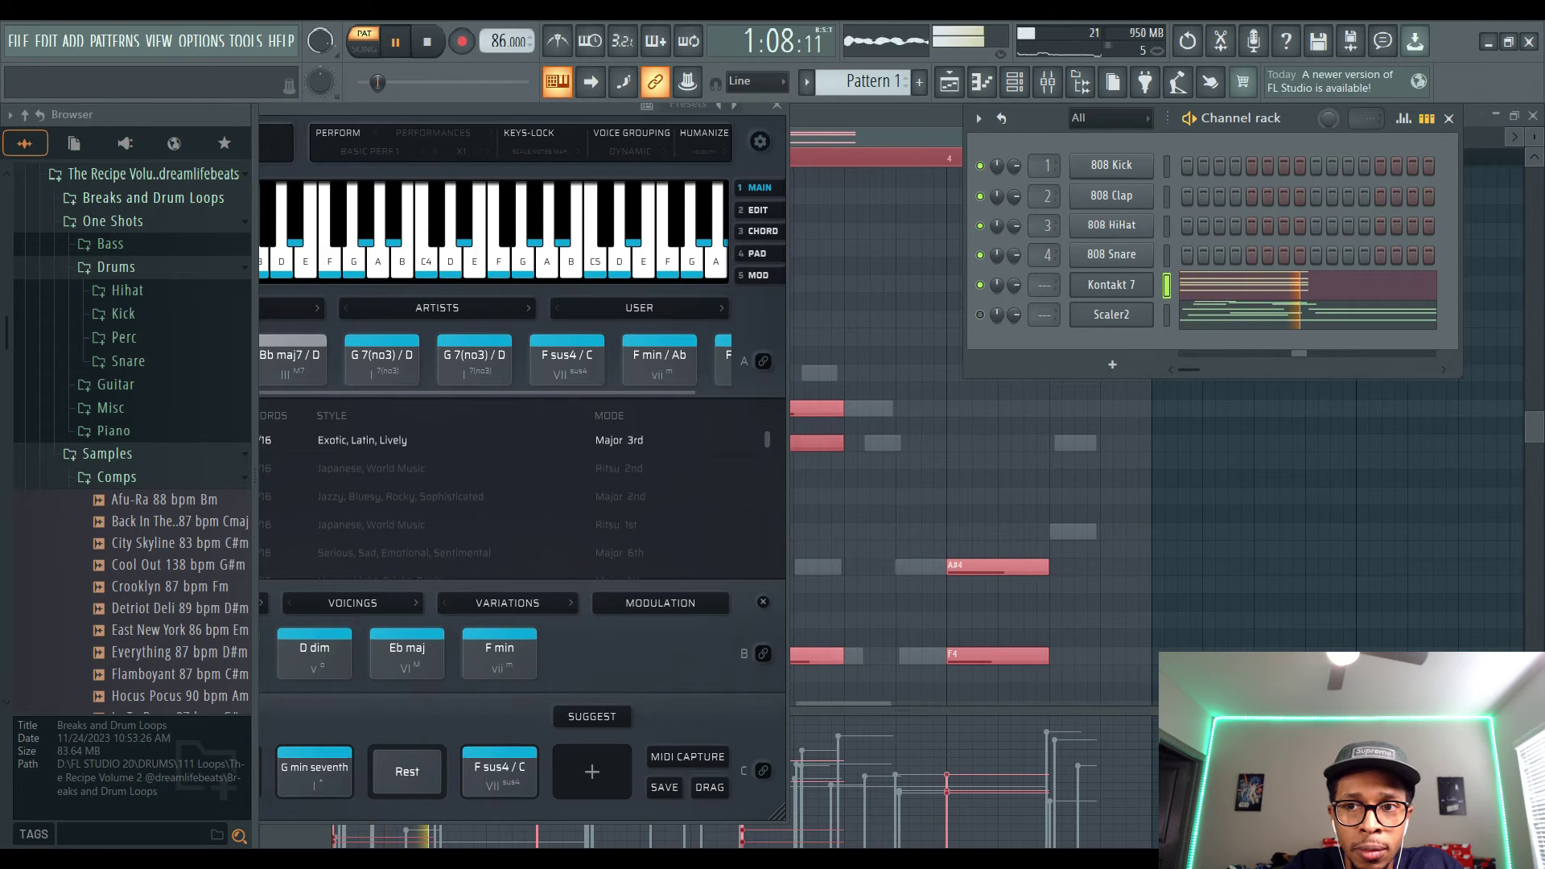
Step: Listen to the chord progression through bar 4 while viewing its notes in the Kontakt 7 piano roll
key(F7)
key(F7)
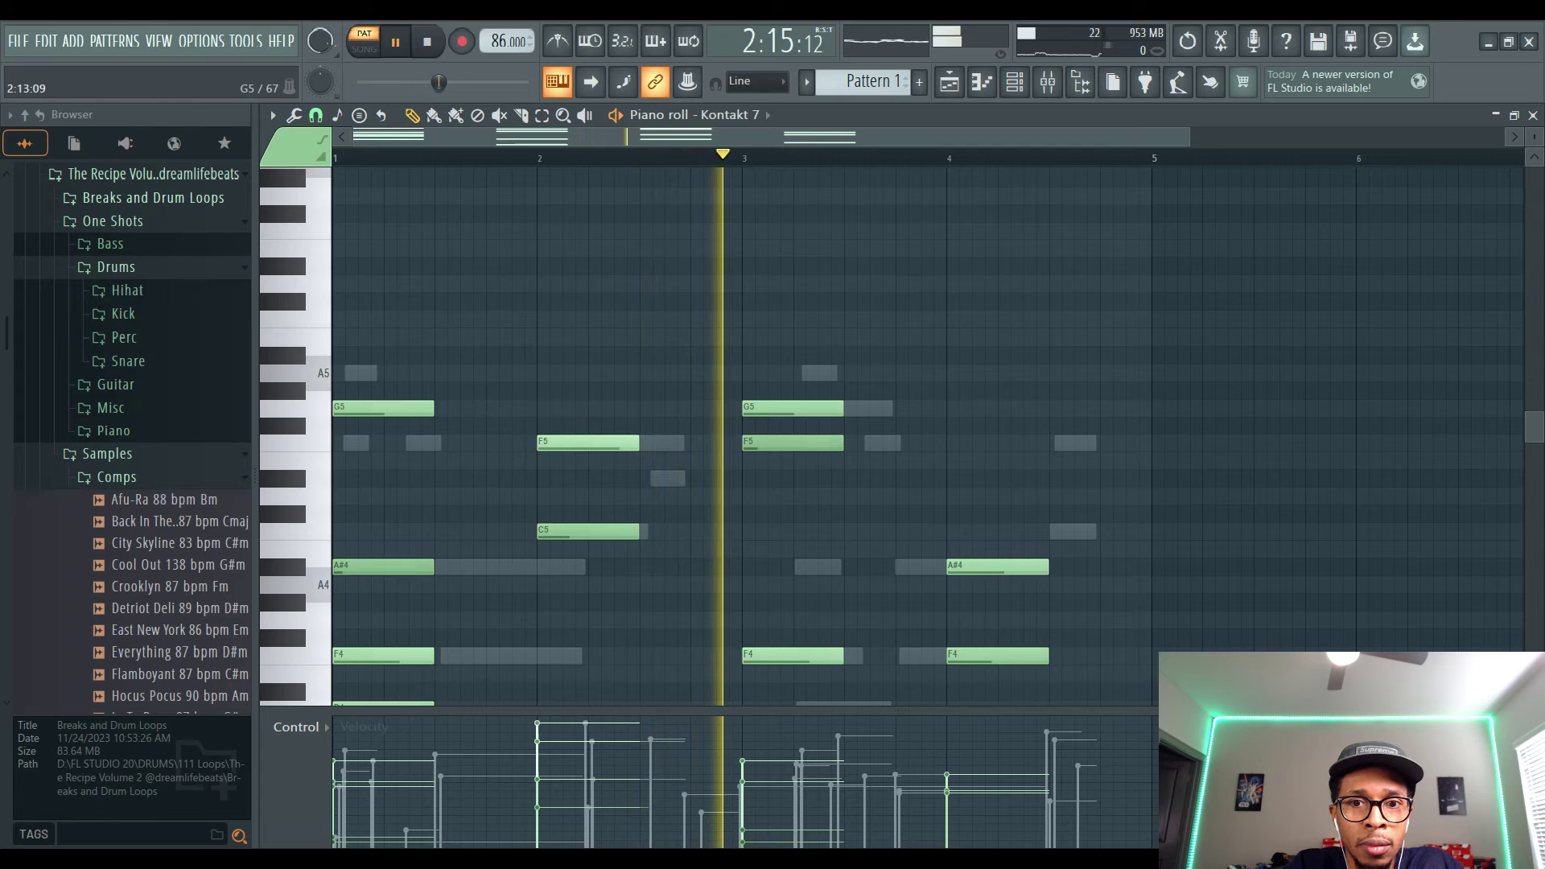
scroll(692, 406, down, 5)
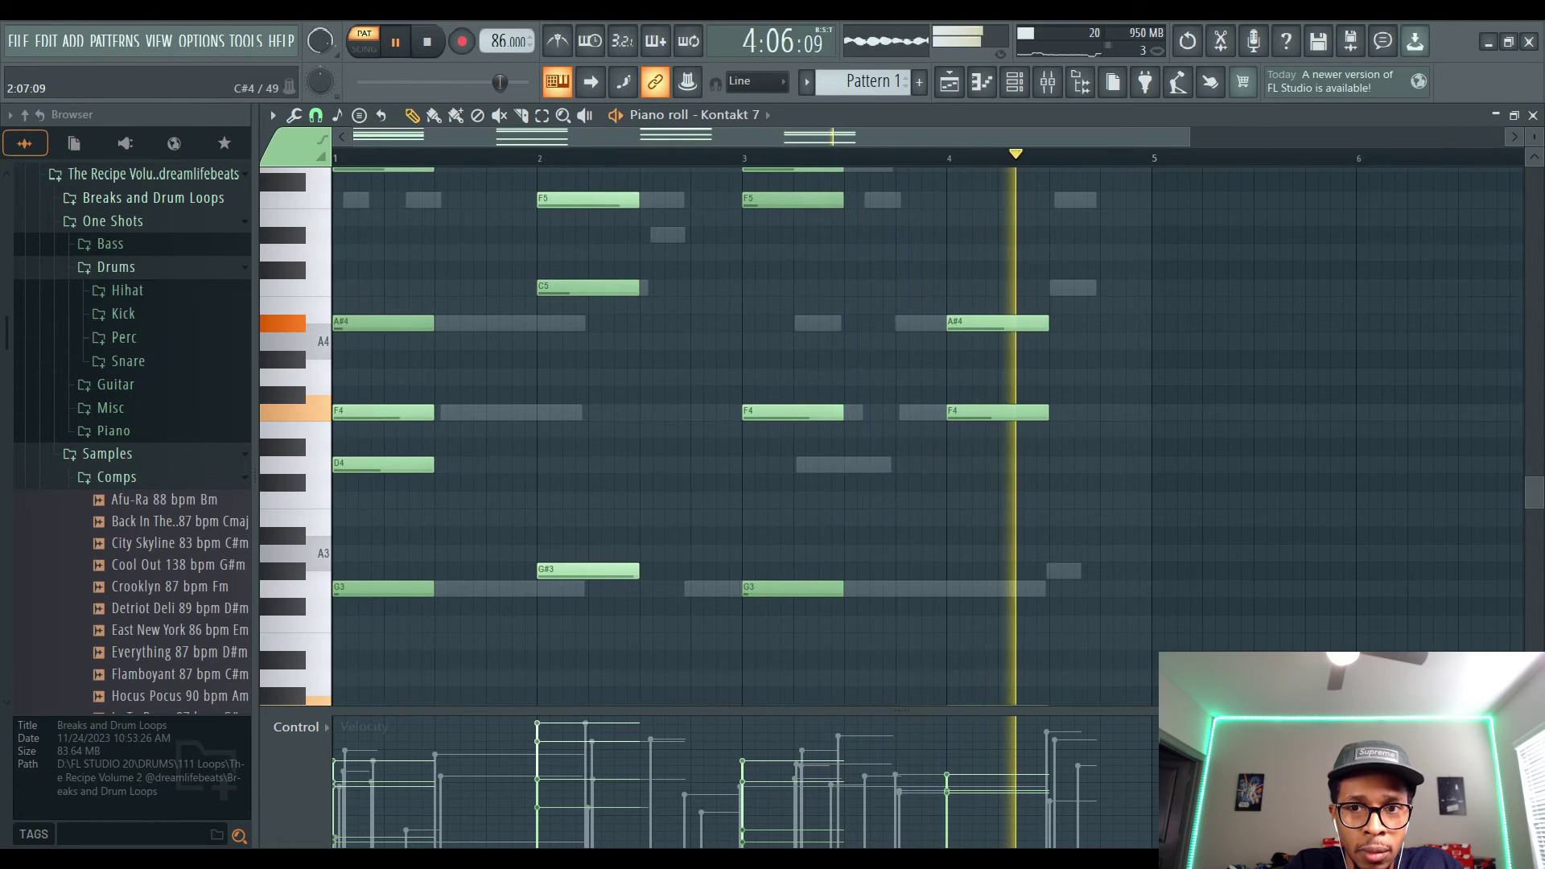
key(space)
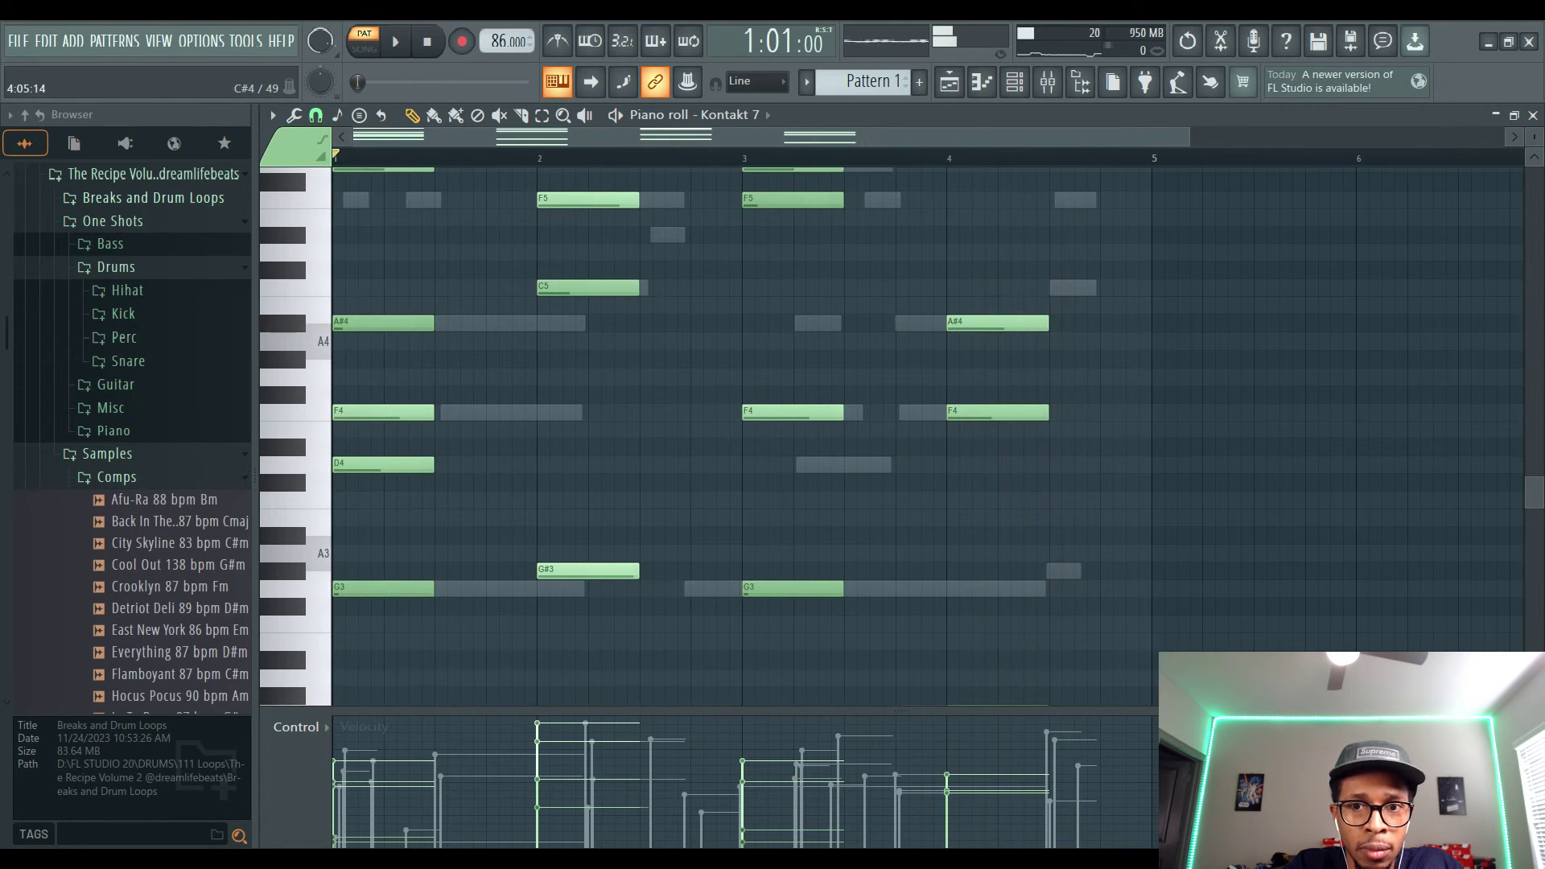
Step: Duplicate the bar 4 chord directly after itself so the copy ends at bar 5, and start playback
scroll(926, 434, up, 4)
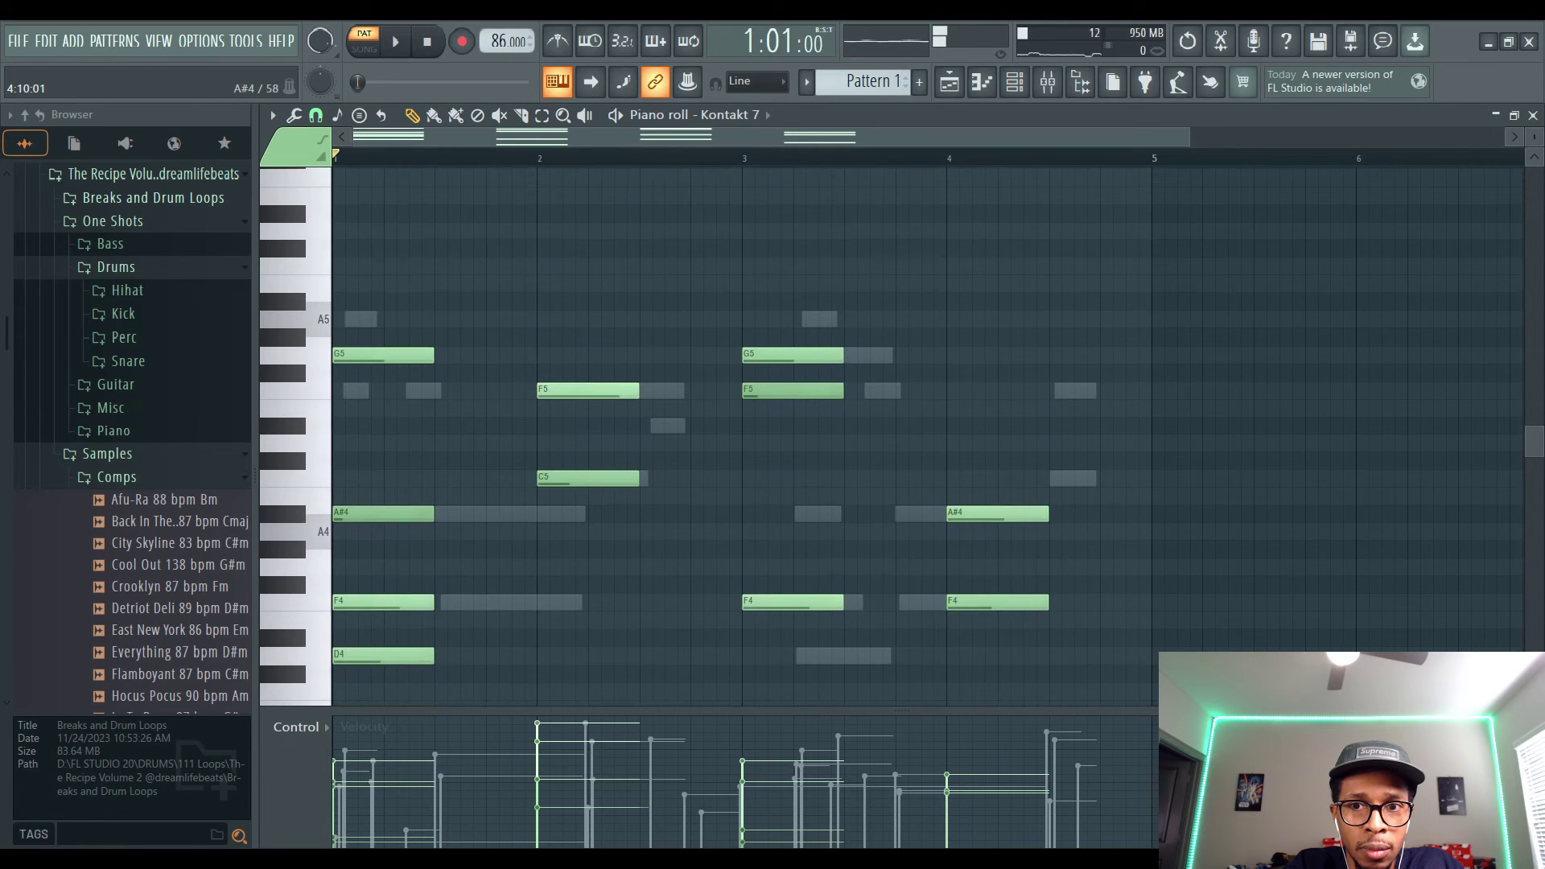
scroll(1064, 513, down, 9)
drag(1028, 533, 996, 24)
drag(965, 465, 1080, 456)
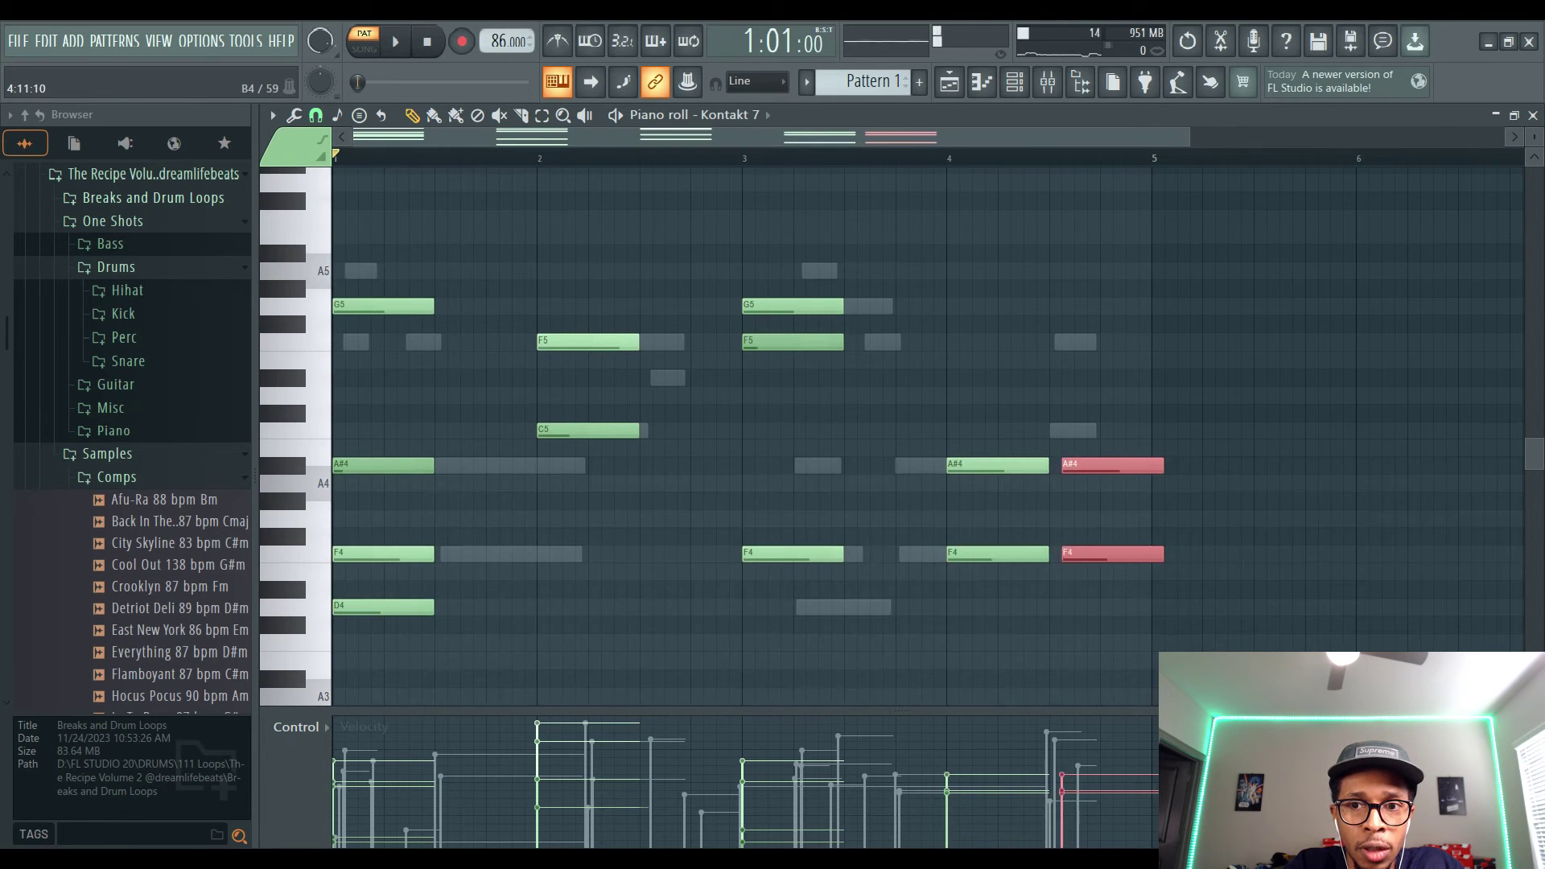
key(space)
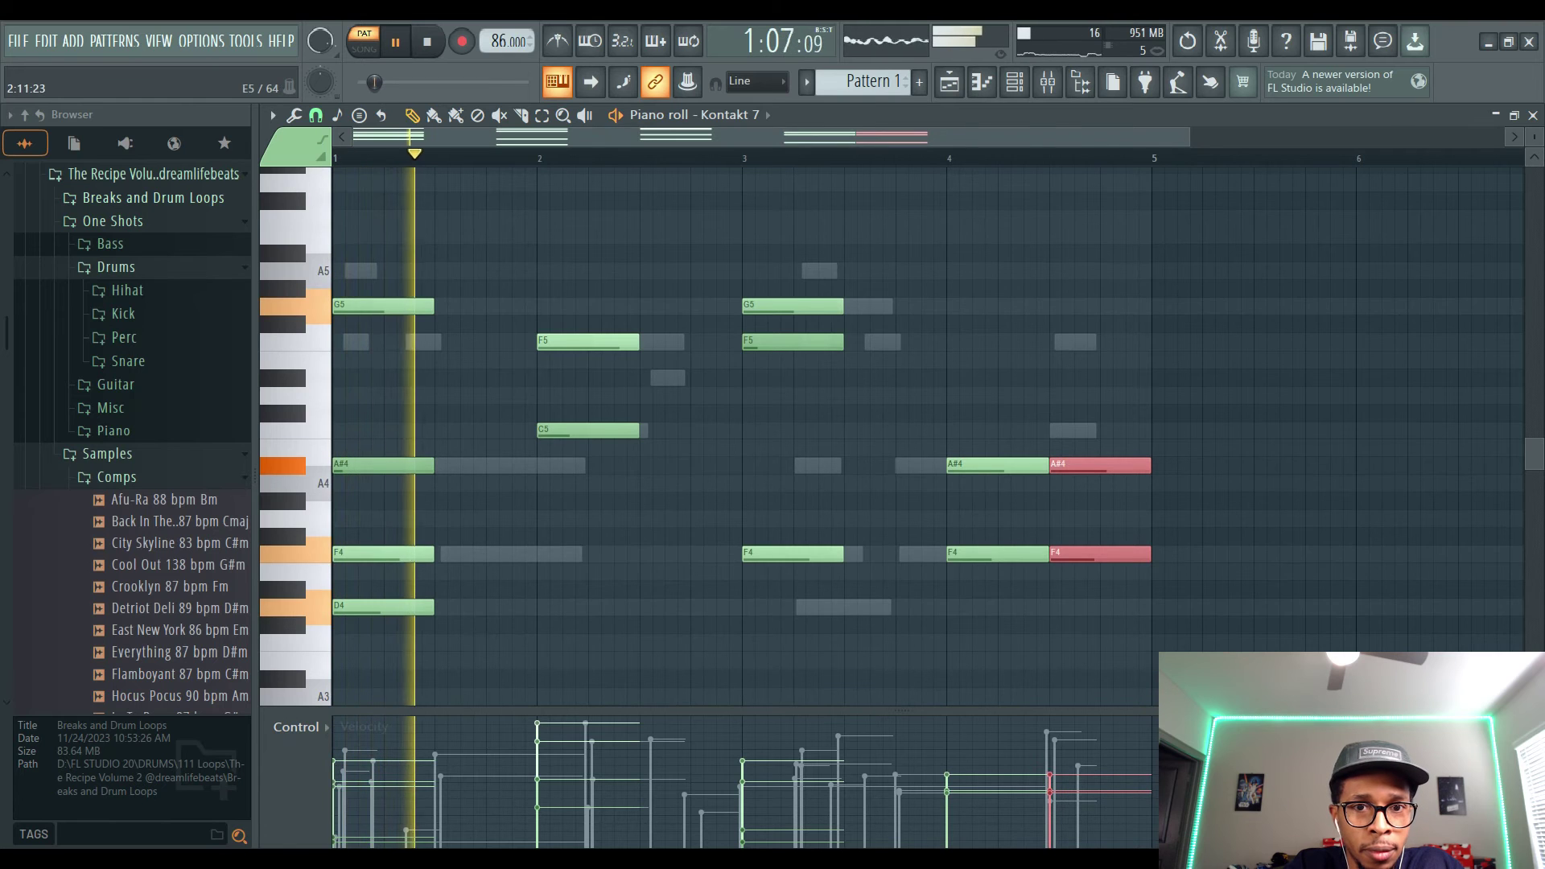
Step: Lengthen the bar 2 chord to reach bar 3 and the bar 3 chord to reach bar 4, and stop playback
drag(578, 251, 552, 716)
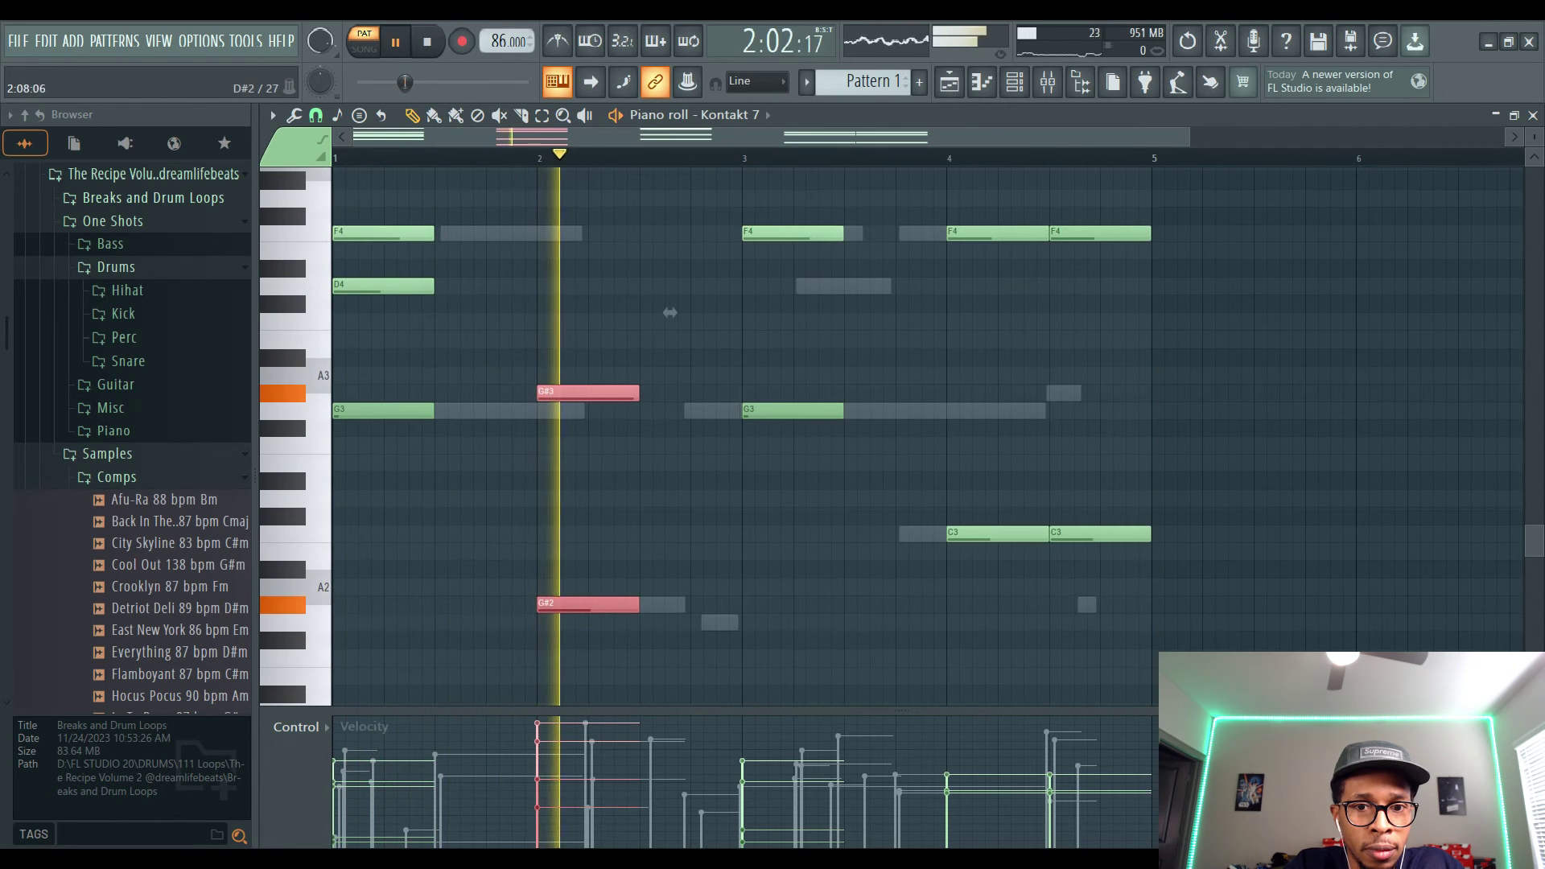
drag(670, 313, 772, 312)
drag(823, 592, 842, 322)
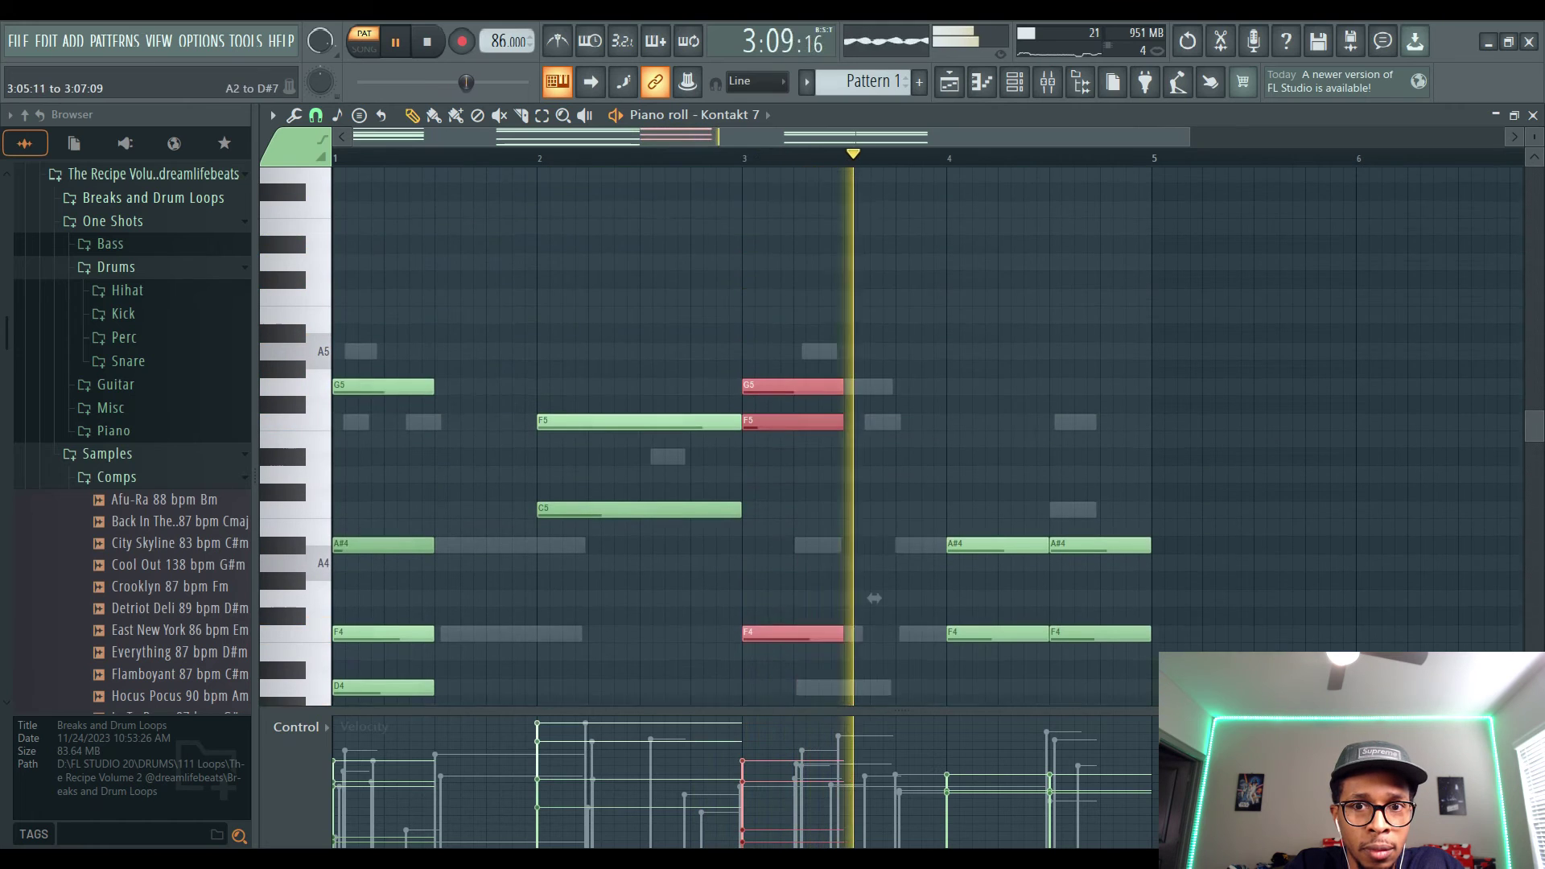
drag(874, 624, 976, 624)
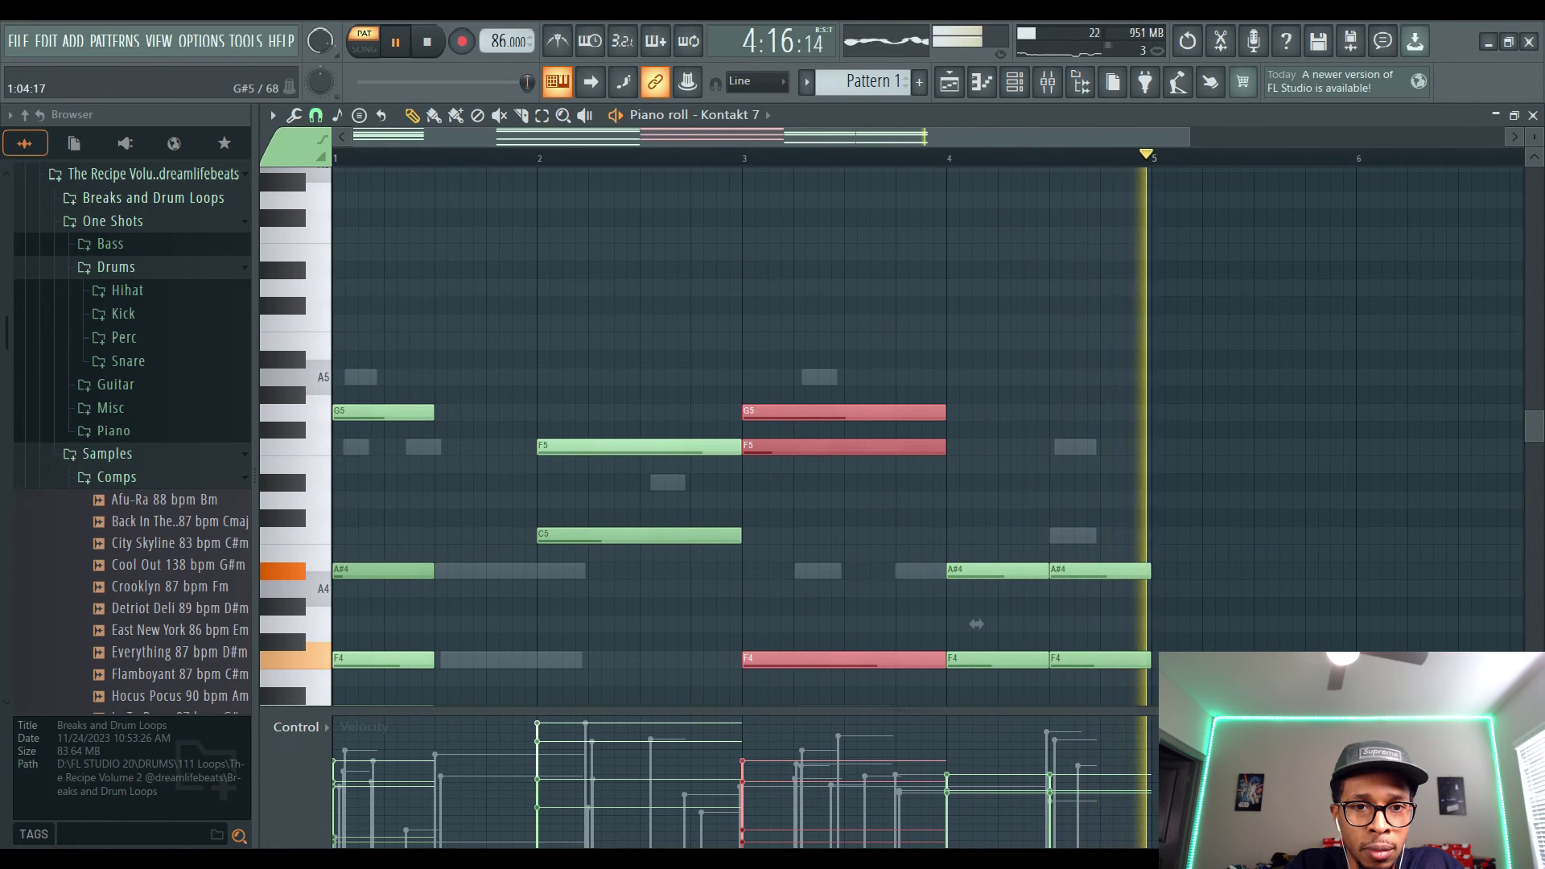
key(space)
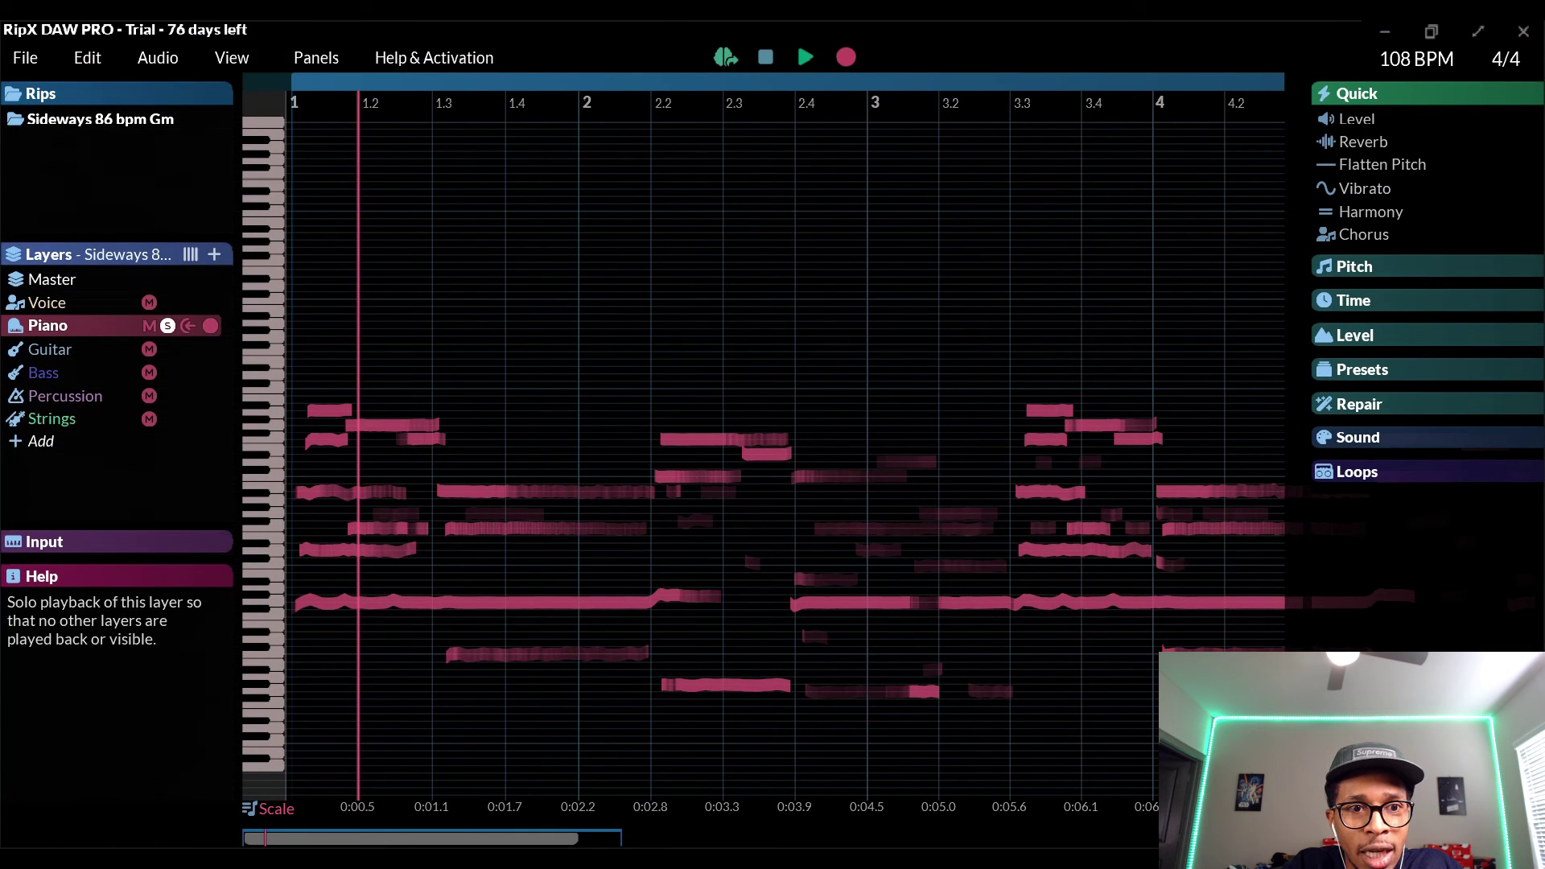
Step: Switch to RipX DAW, solo the Guitar layer and look along its timeline for notes
click(81, 349)
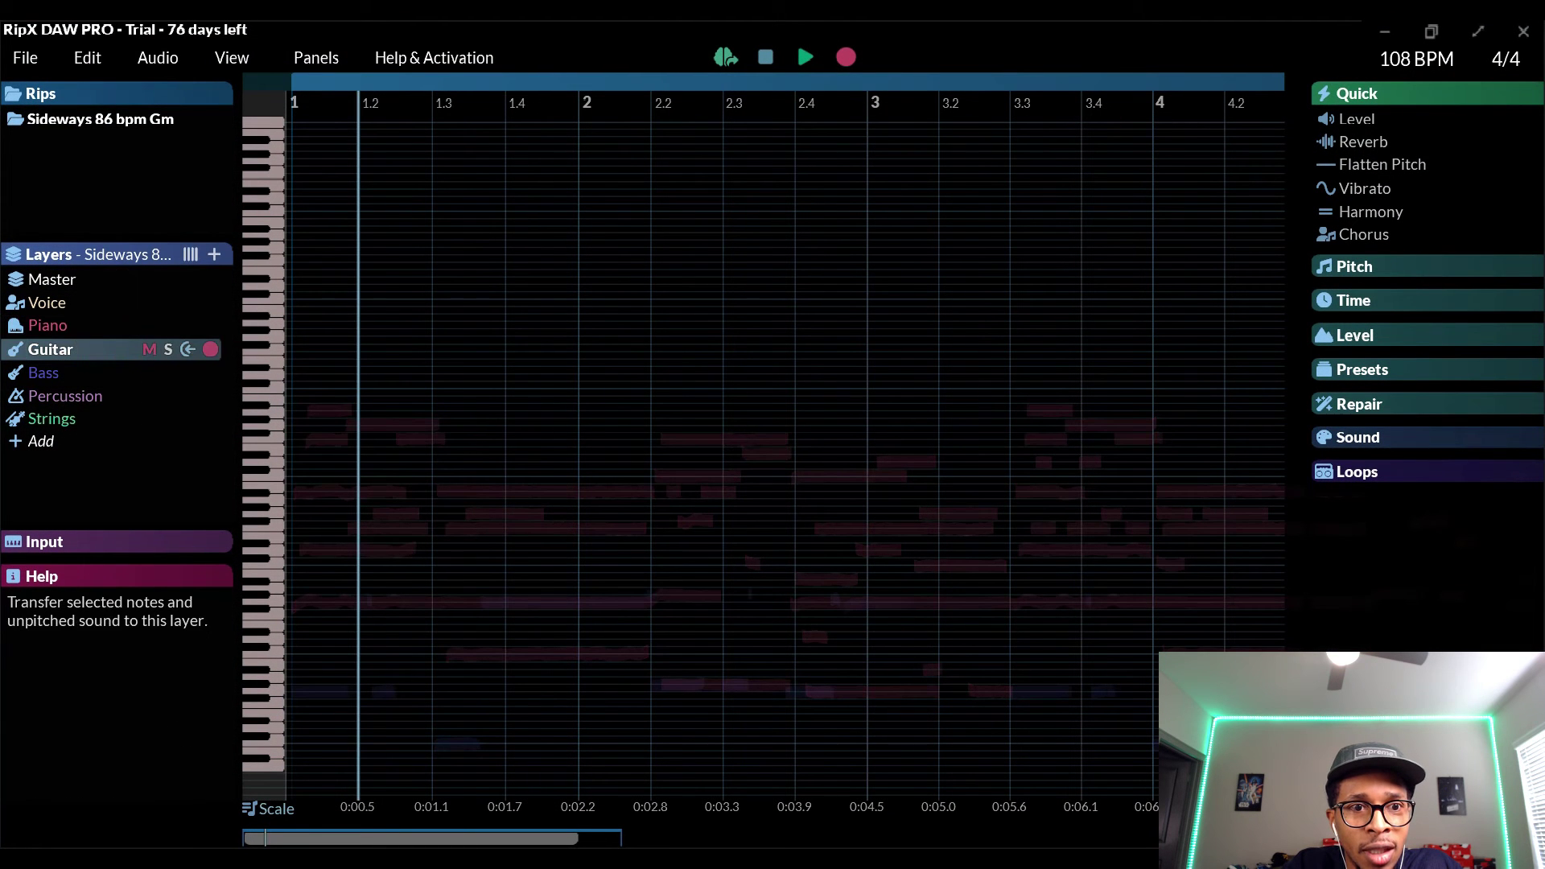
click(167, 349)
scroll(431, 375, right, 5)
scroll(763, 375, right, 4)
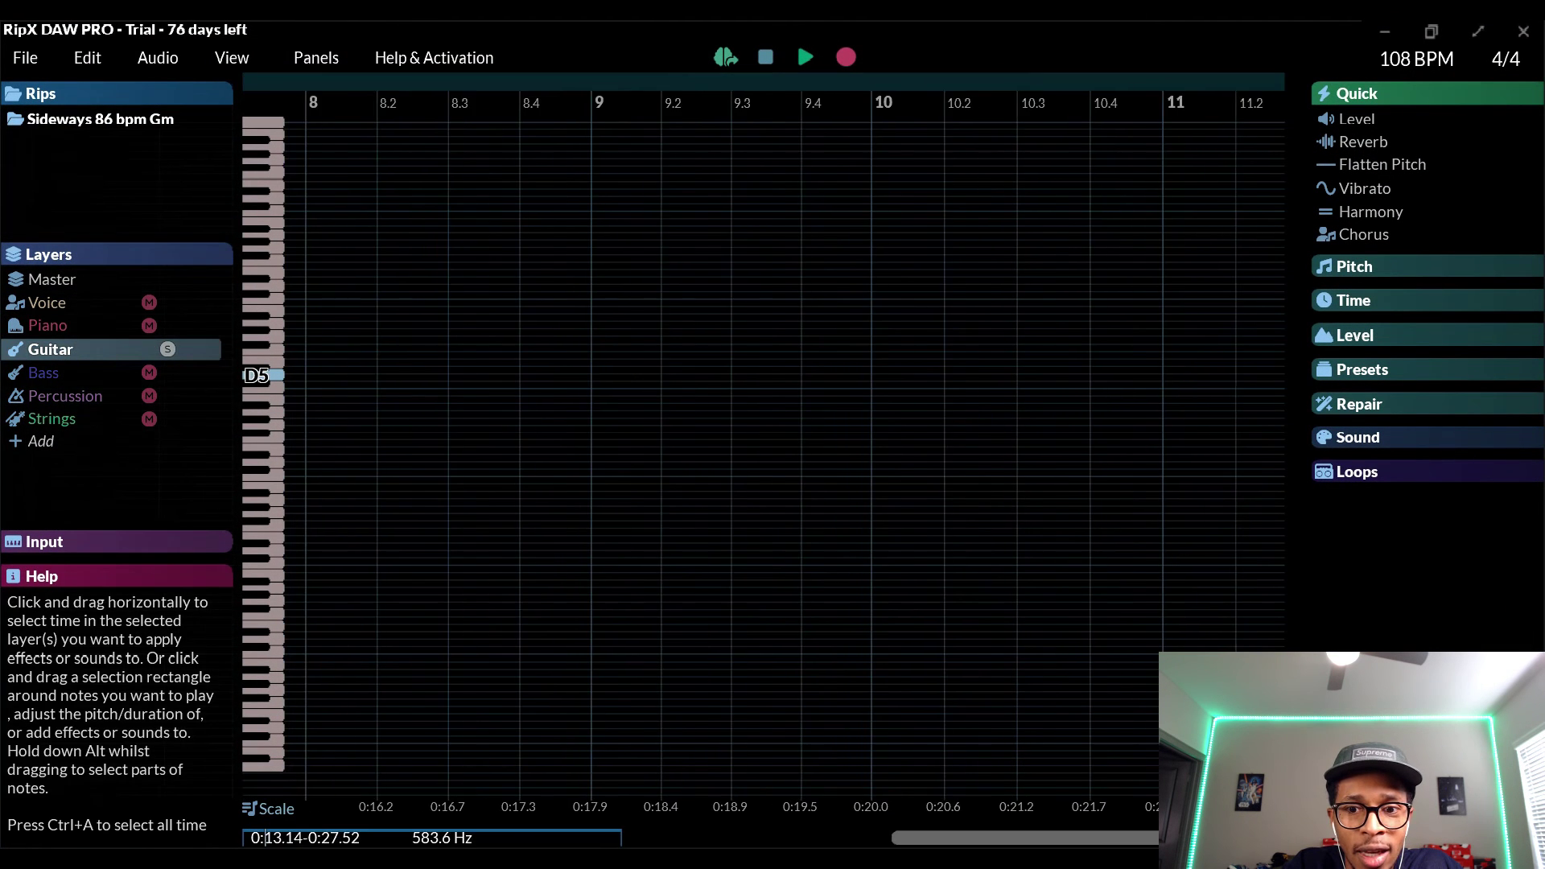
scroll(763, 375, left, 7)
Step: Replace the Guitar solo with the Bass layer and listen to its notes from the start
click(83, 372)
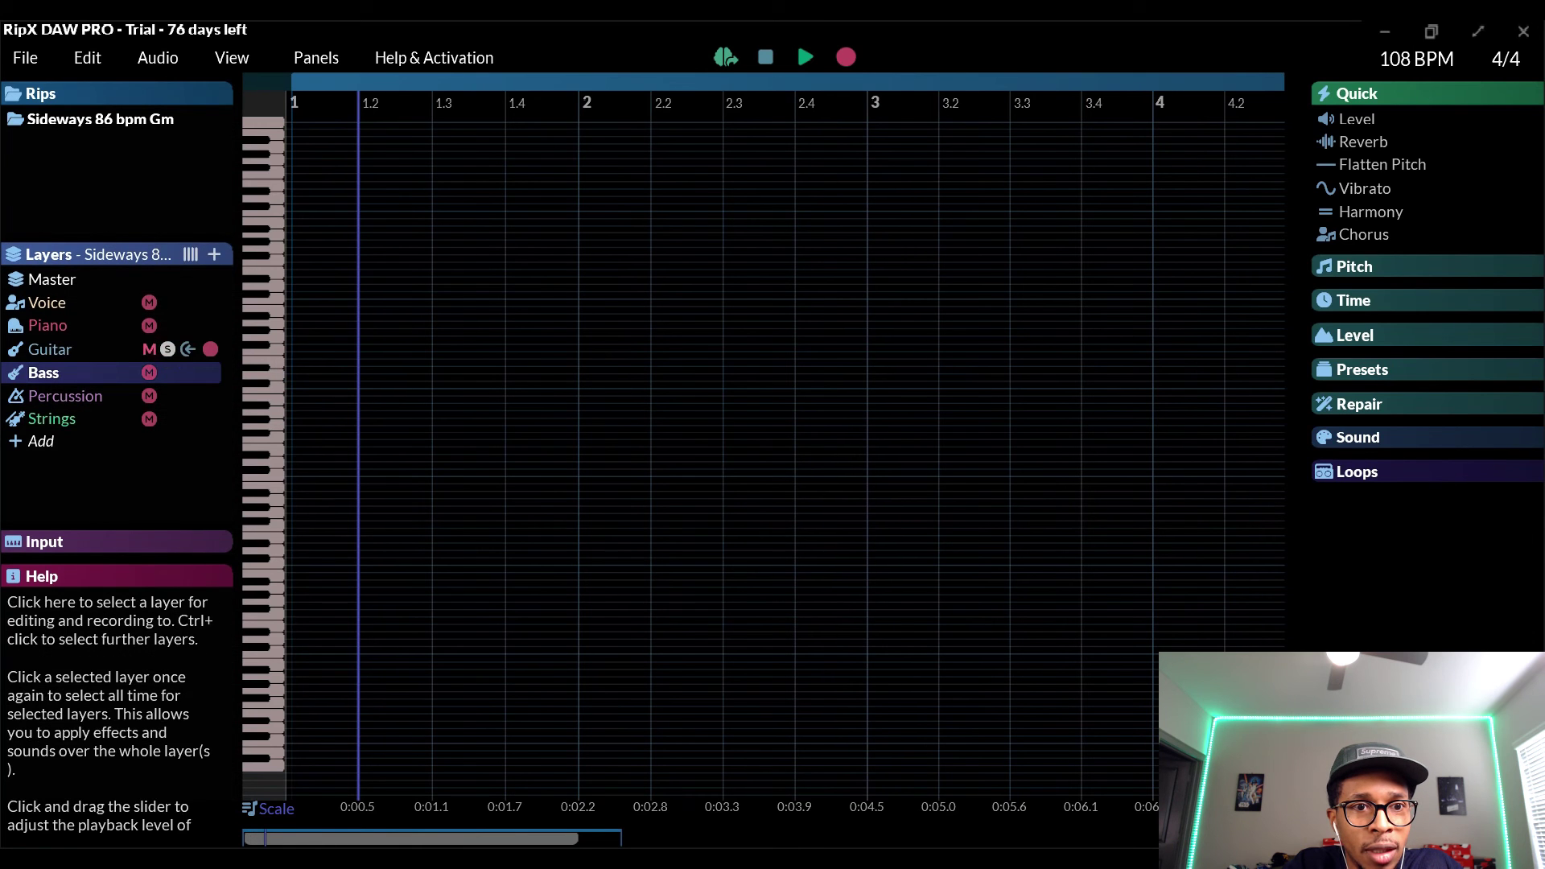
click(167, 350)
click(168, 373)
key(space)
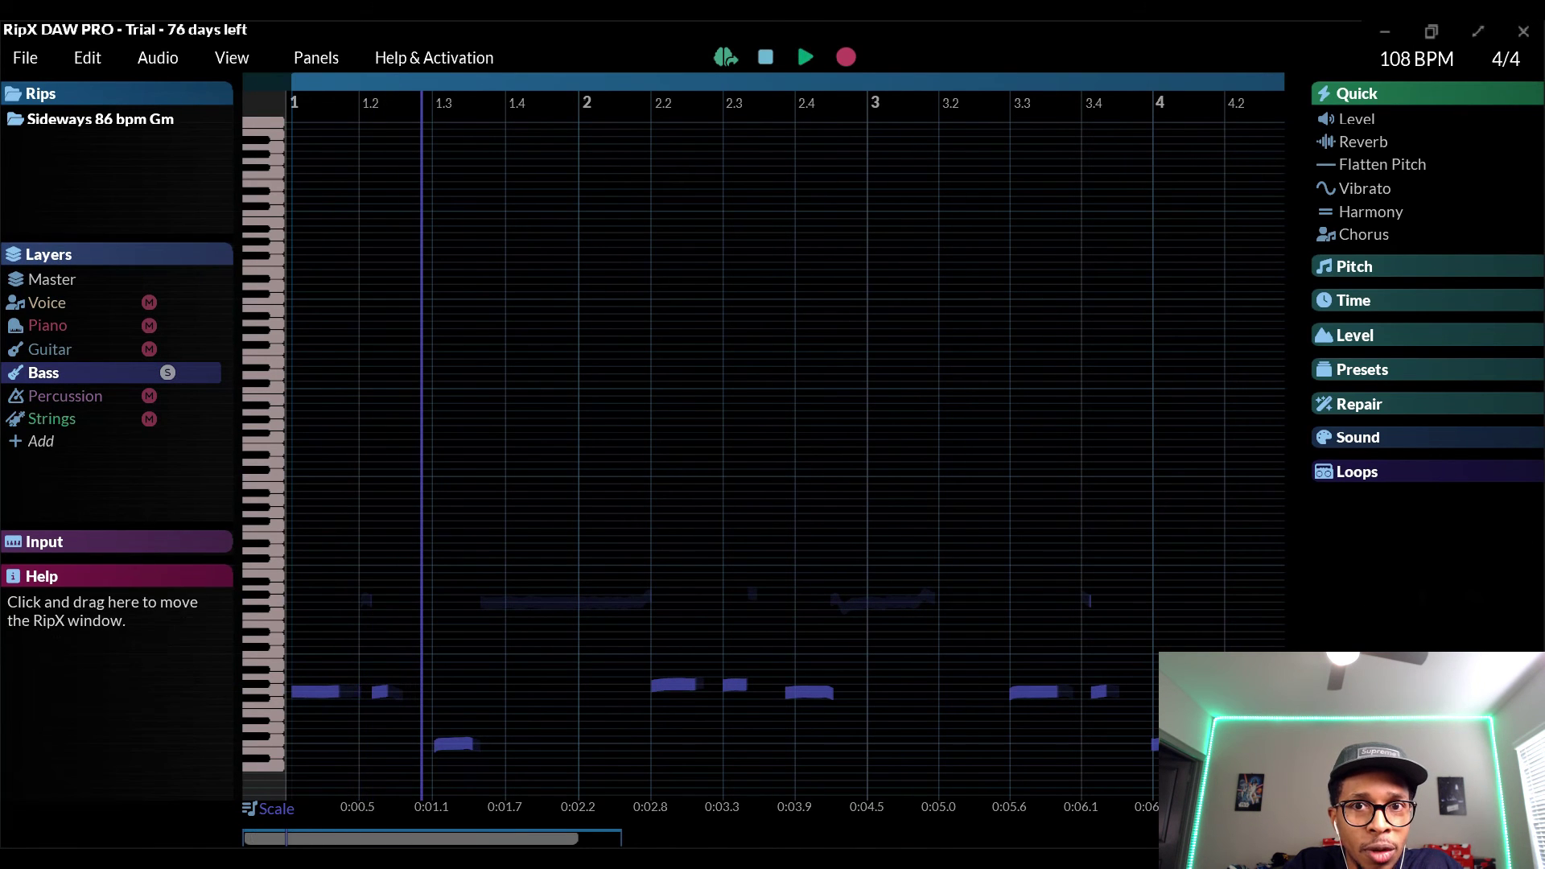
click(765, 57)
key(space)
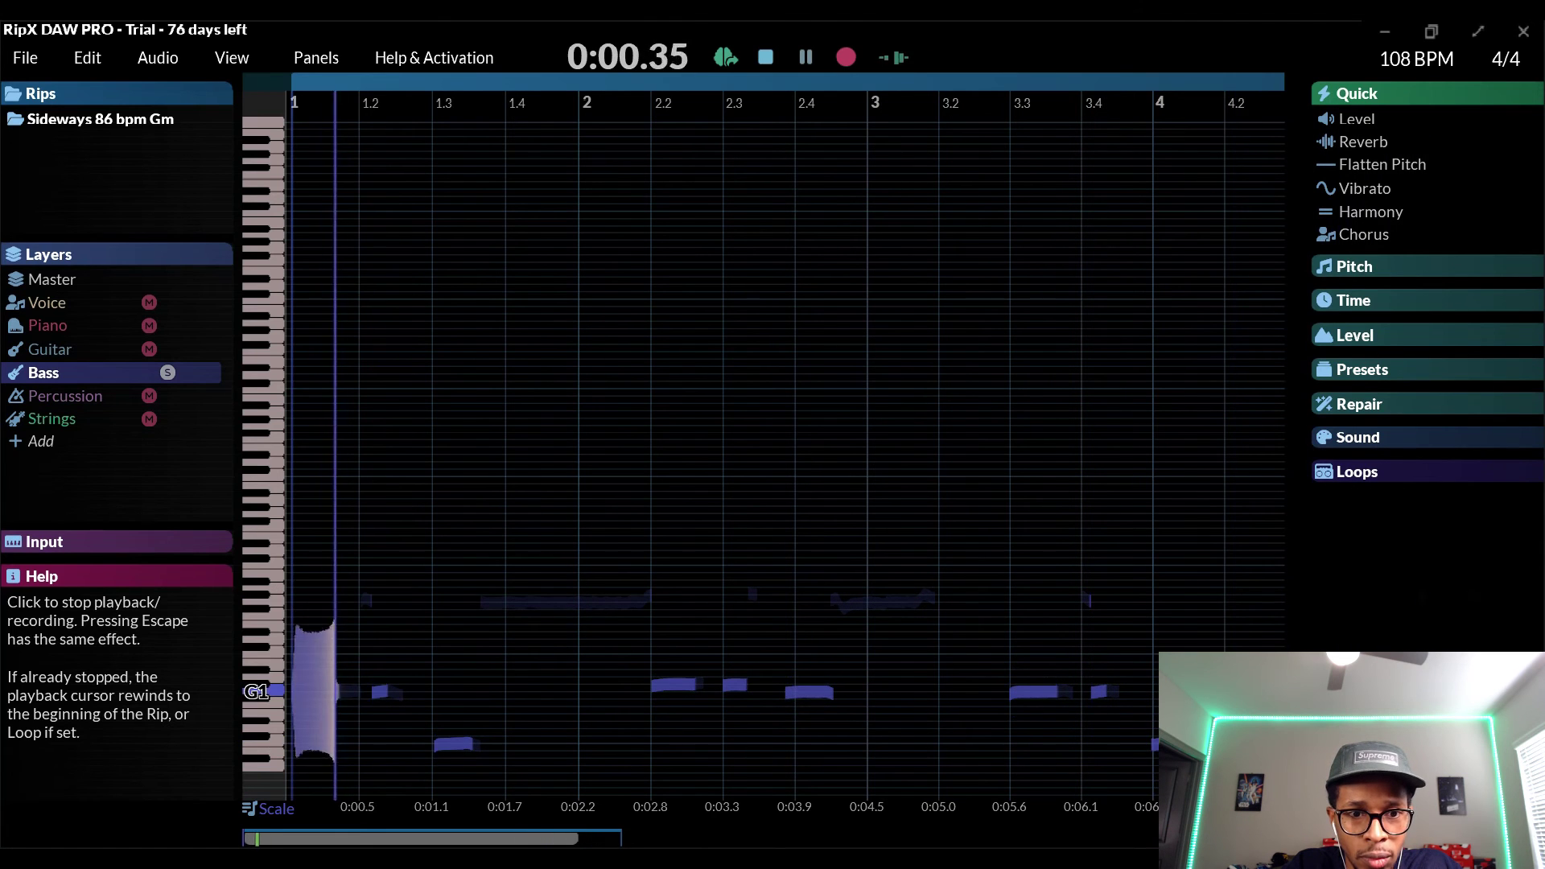
key(space)
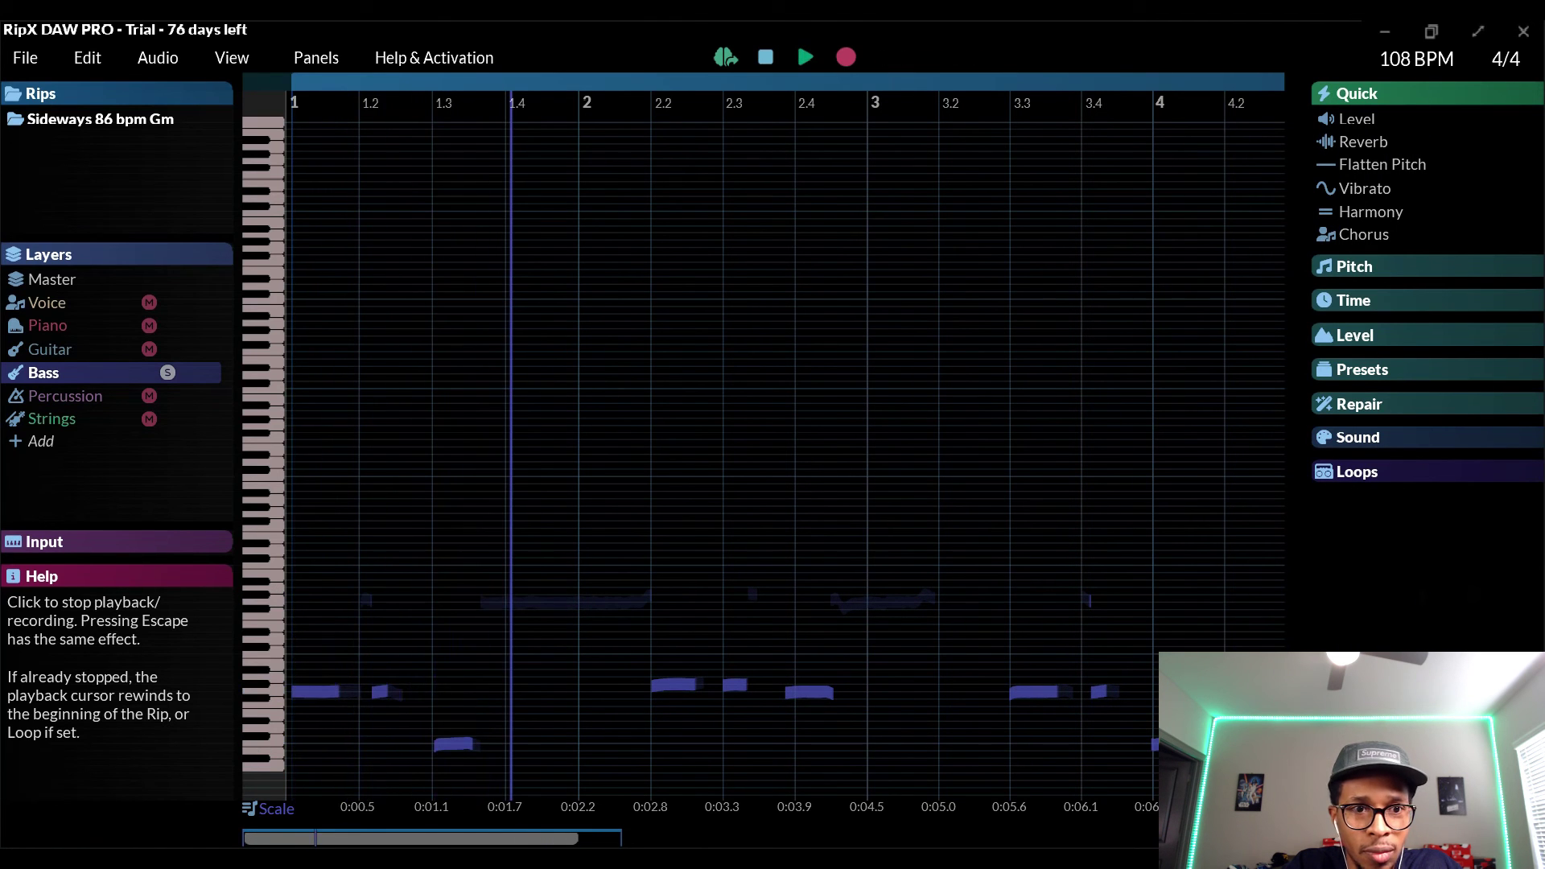
Step: Solo the Percussion layer and the Strings layer in turn to inspect their content
click(80, 396)
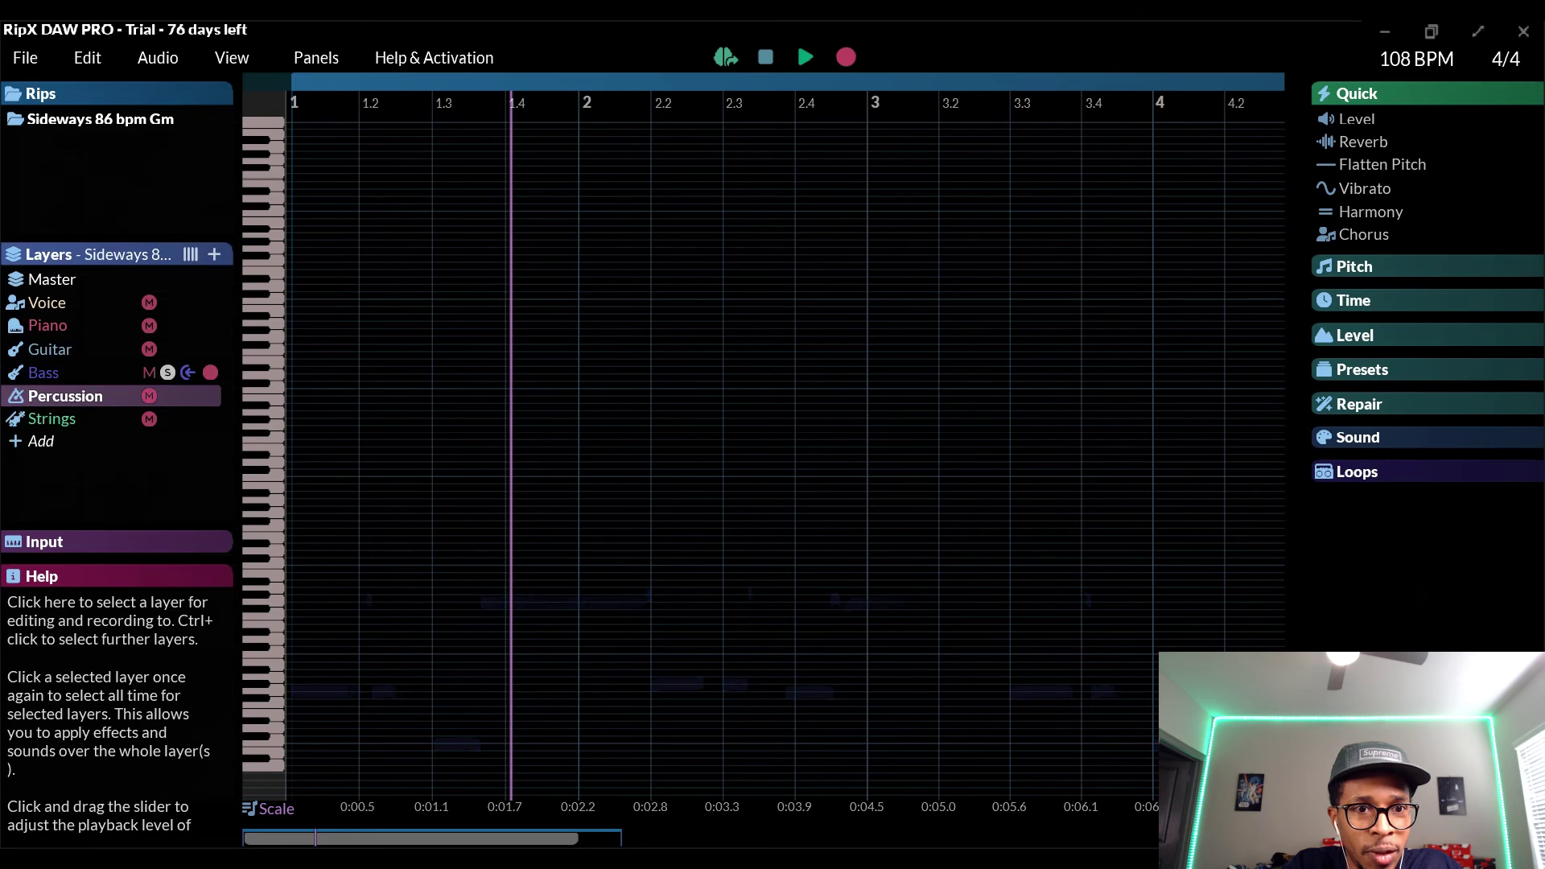
click(167, 372)
click(167, 396)
click(56, 418)
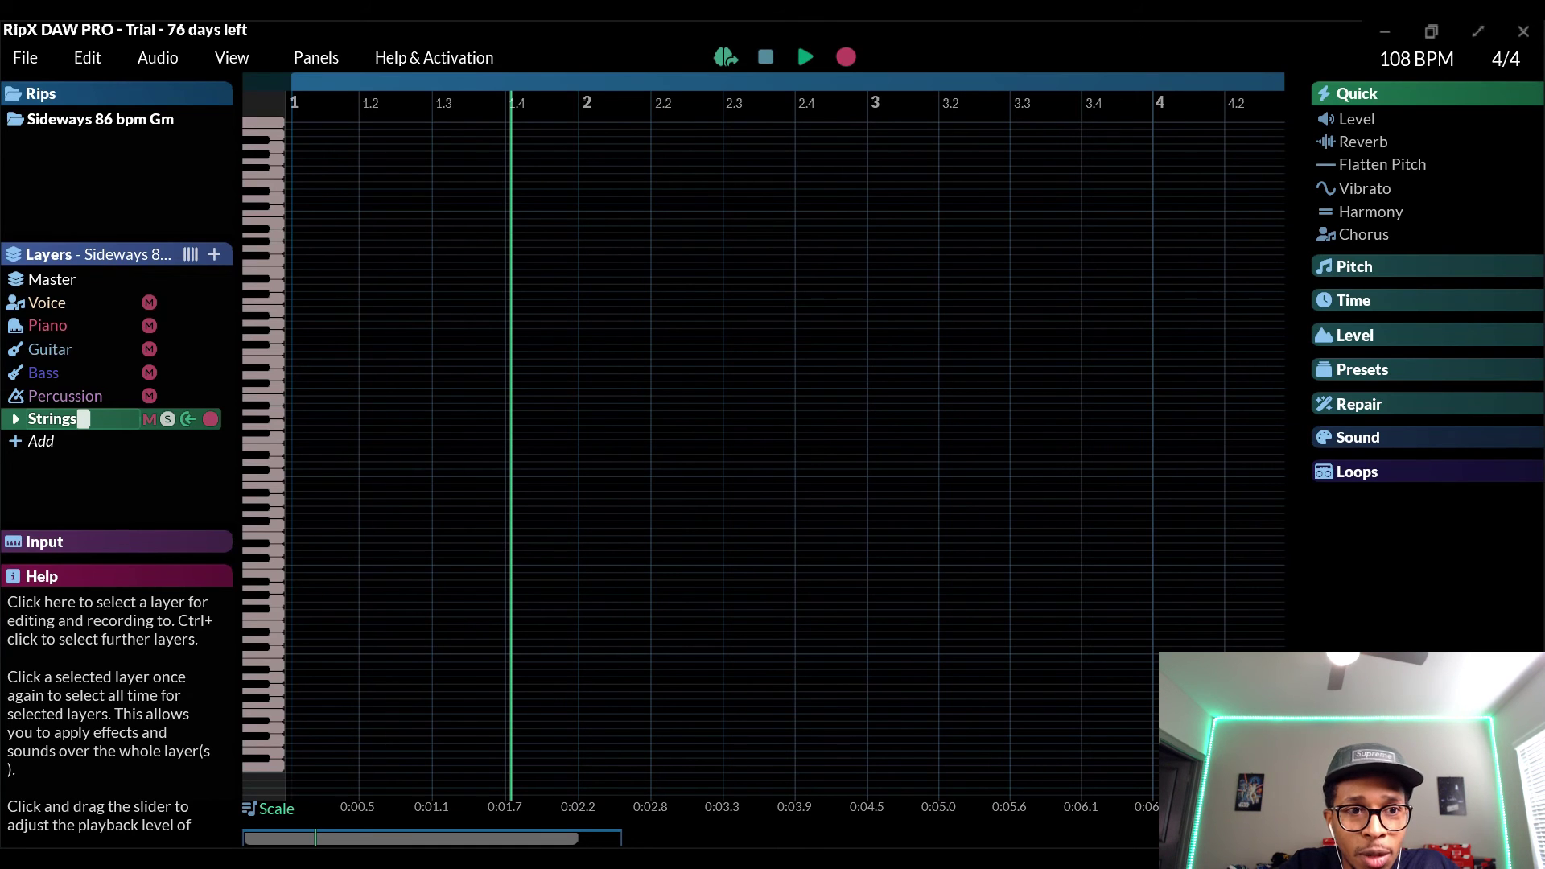
Step: Solo only the Bass layer again and return the playback cursor to the start
click(44, 372)
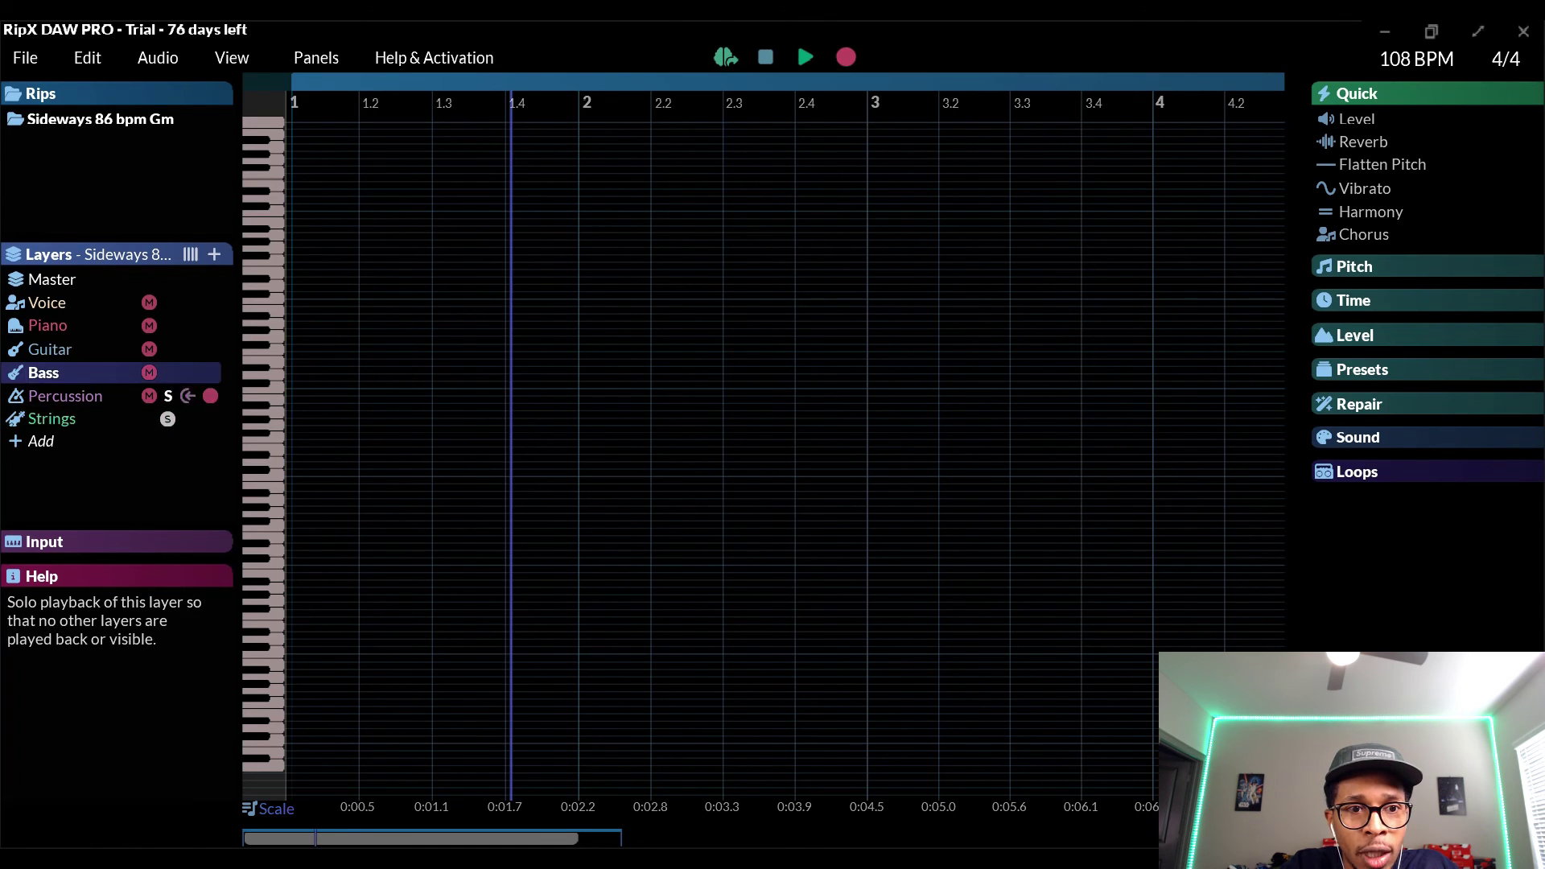
click(168, 419)
click(168, 372)
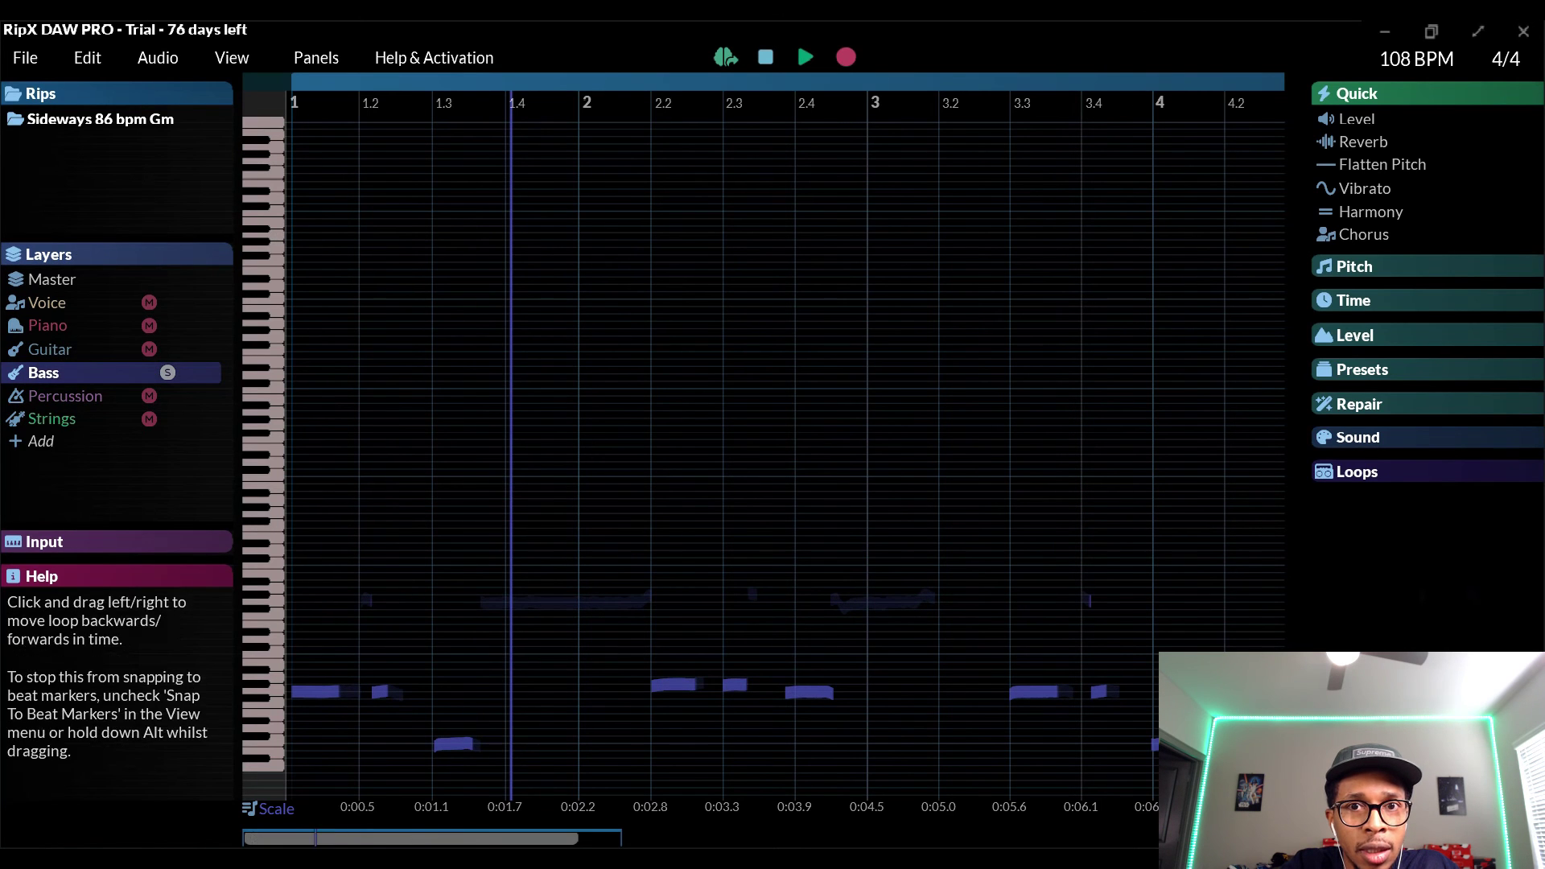
click(766, 57)
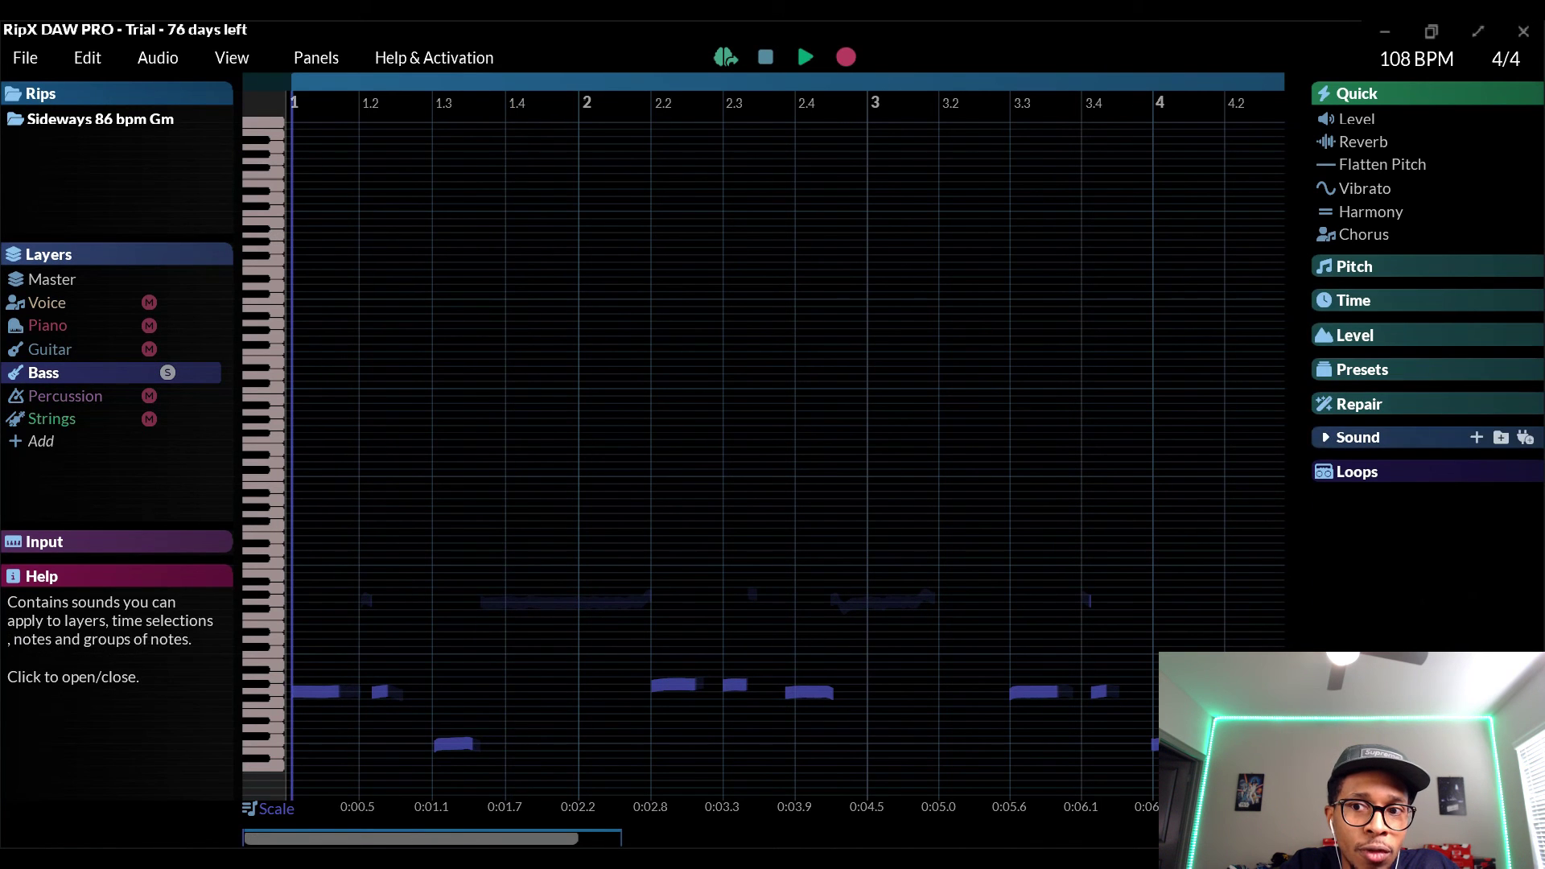
Step: Replace the Bass layer's sound with the Acoustic guitar at 100% and listen to the result
click(1358, 437)
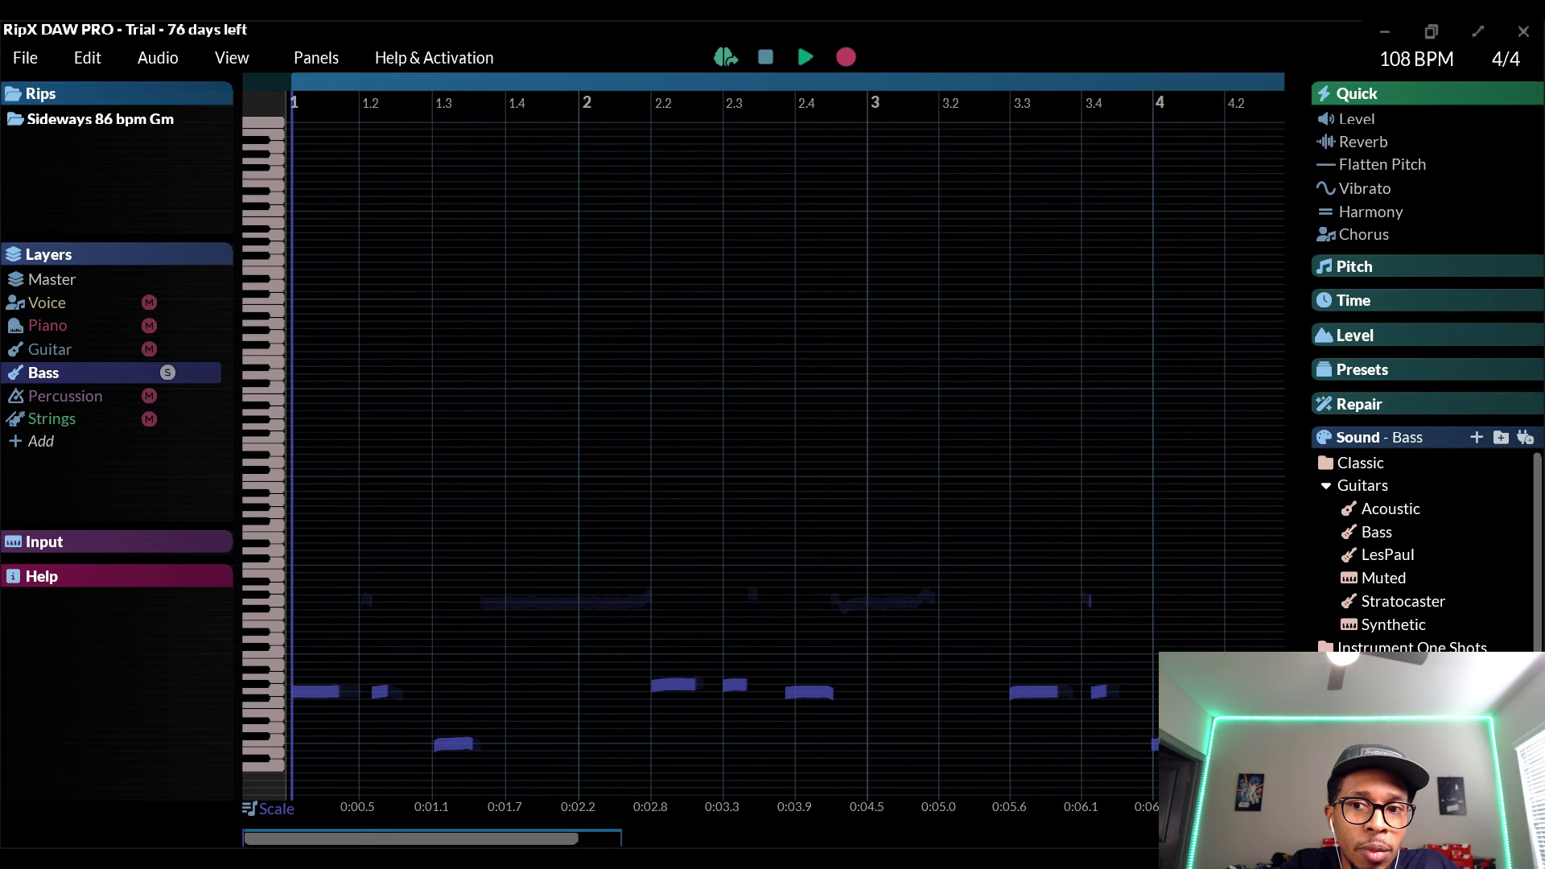
double_click(1391, 508)
key(space)
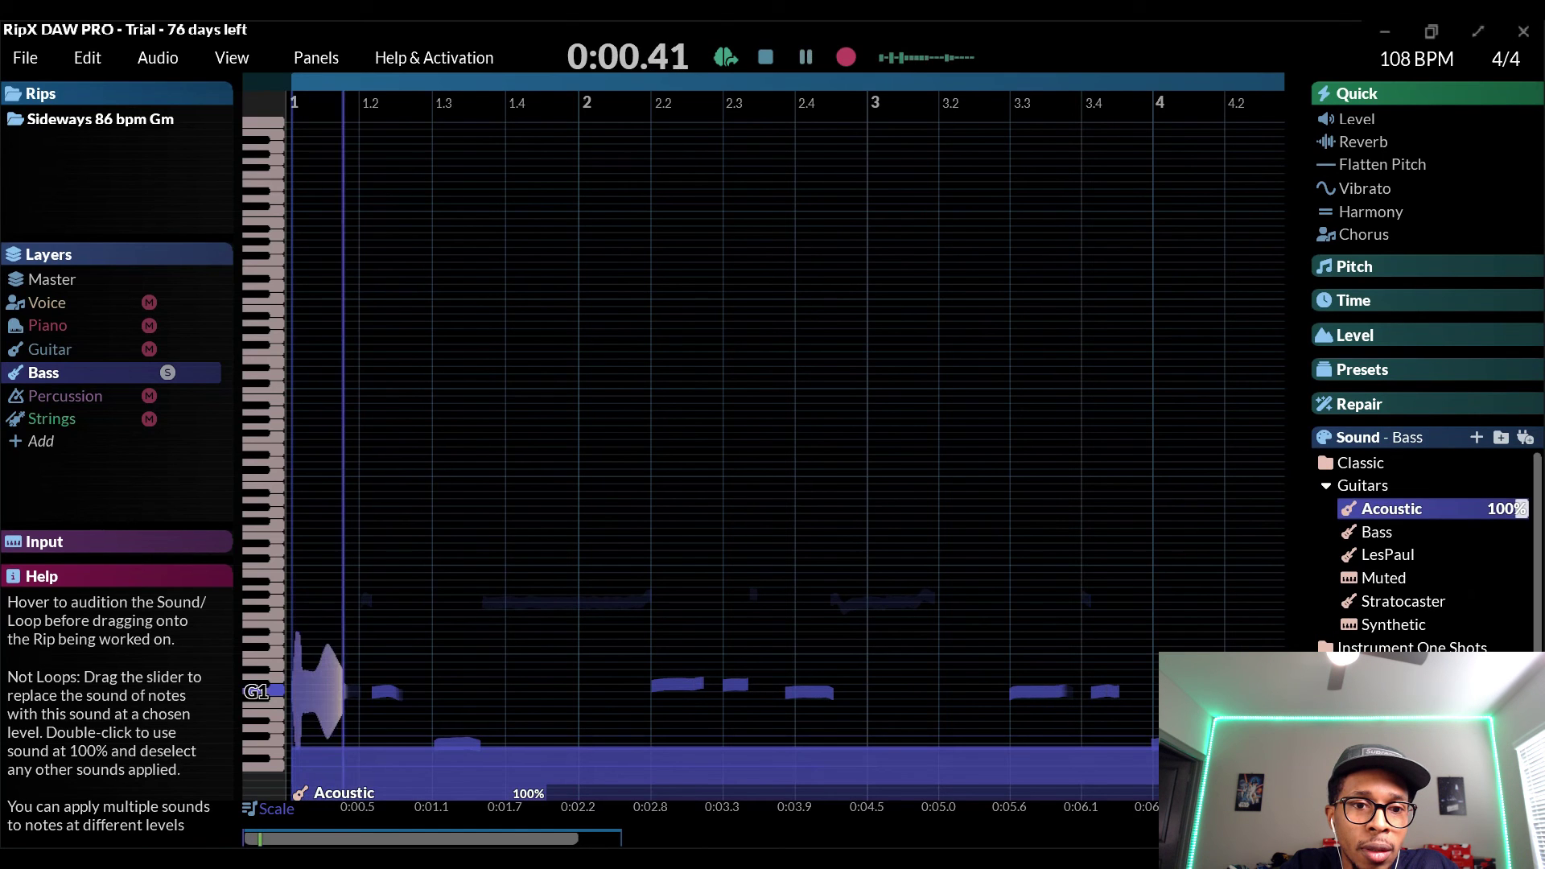
key(space)
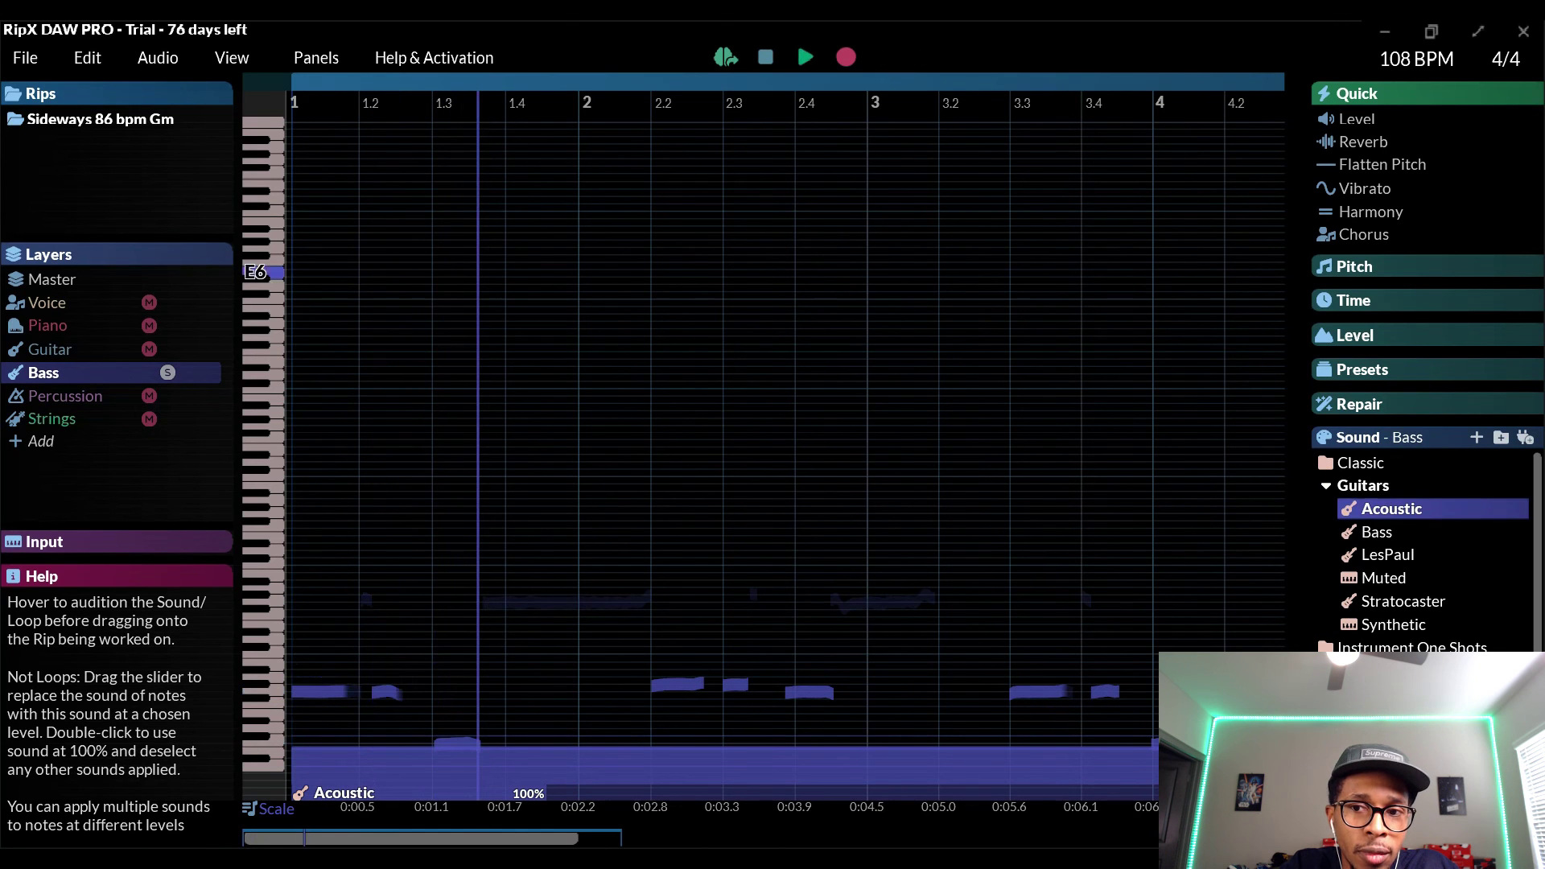
Step: Apply the one shot Guitar Electric 2 - Chord B4 to the Bass layer at 100% and listen to it from the start
click(1325, 486)
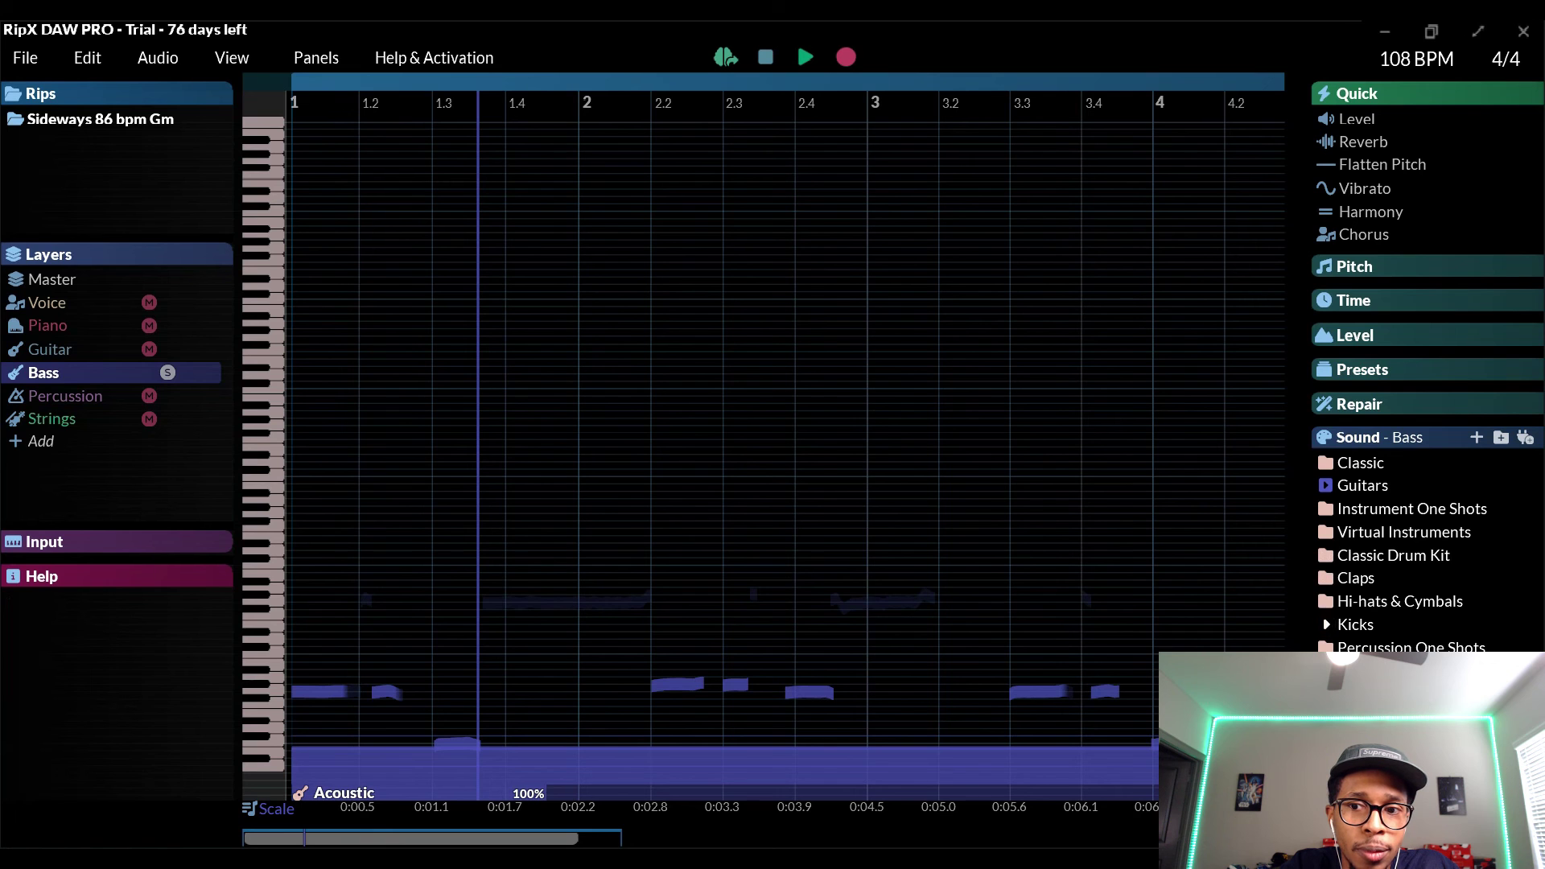
click(1325, 509)
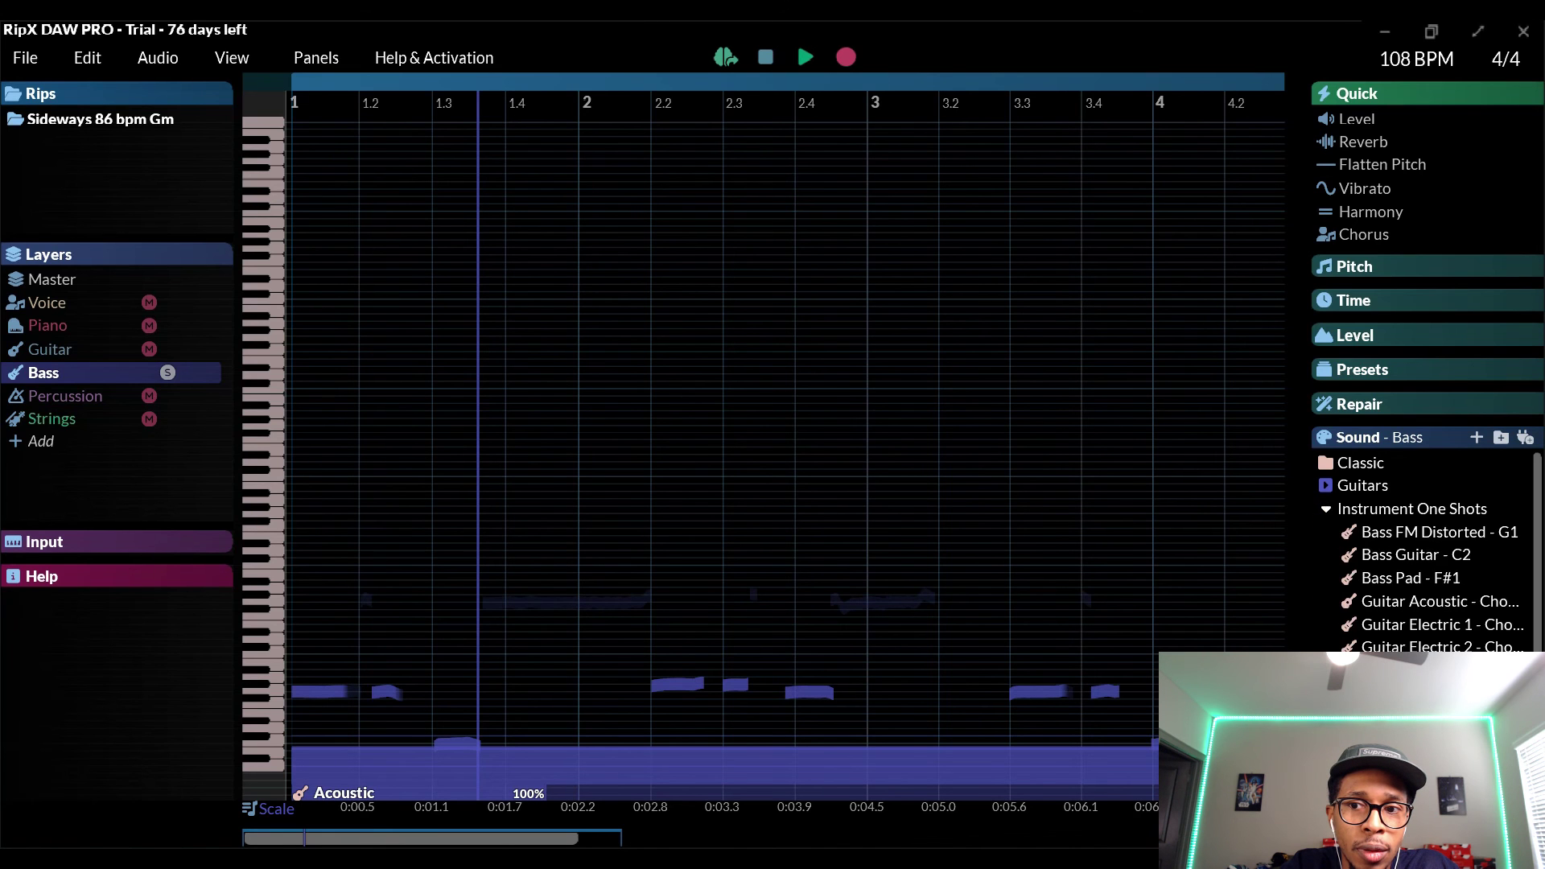
double_click(1416, 646)
key(space)
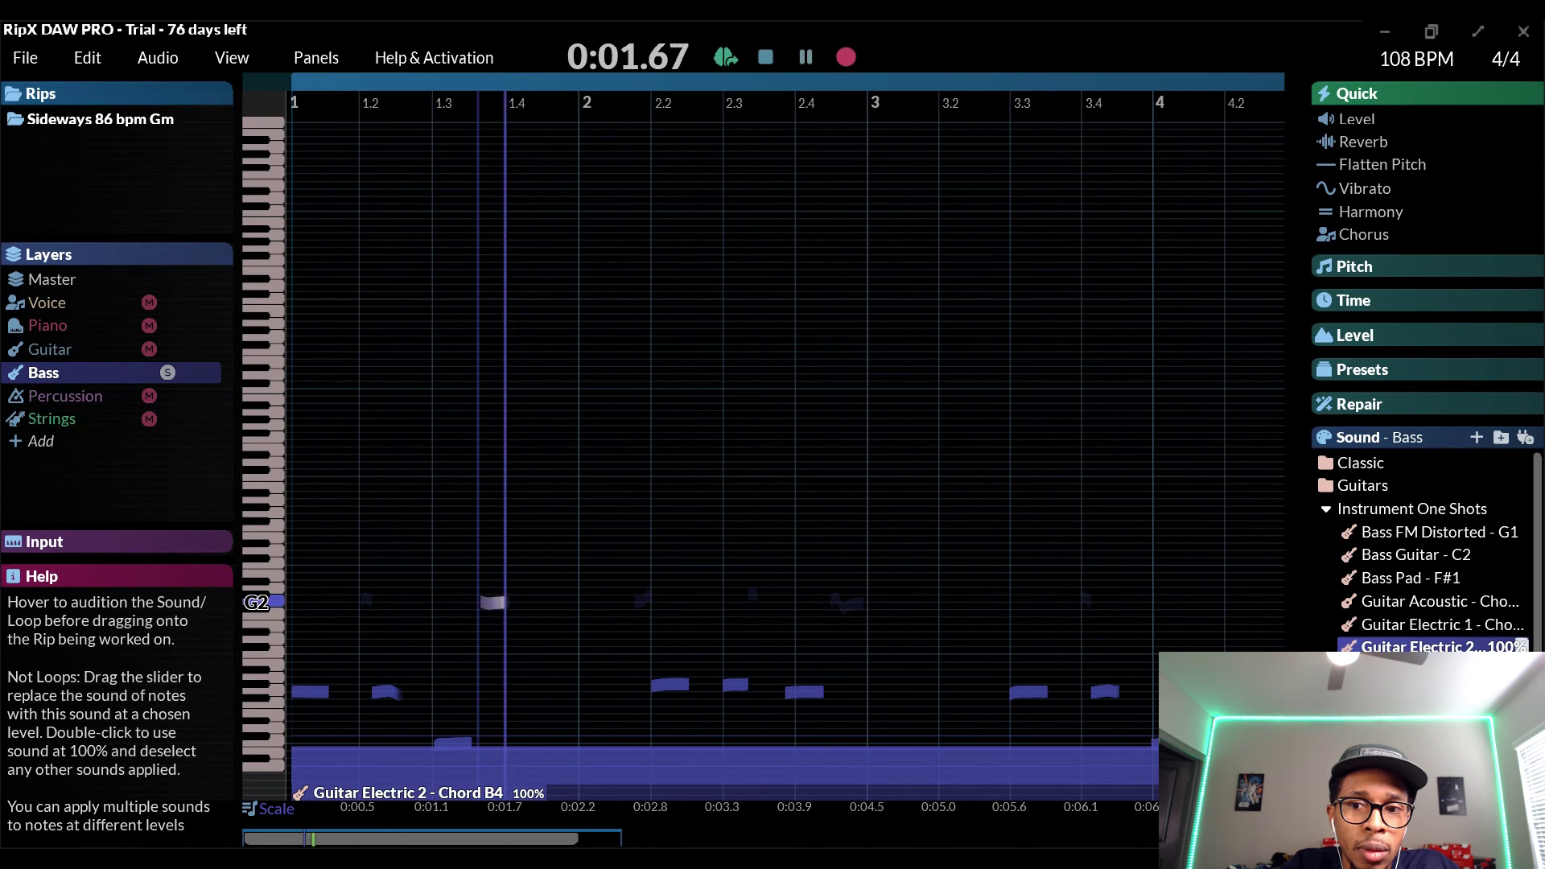
key(space)
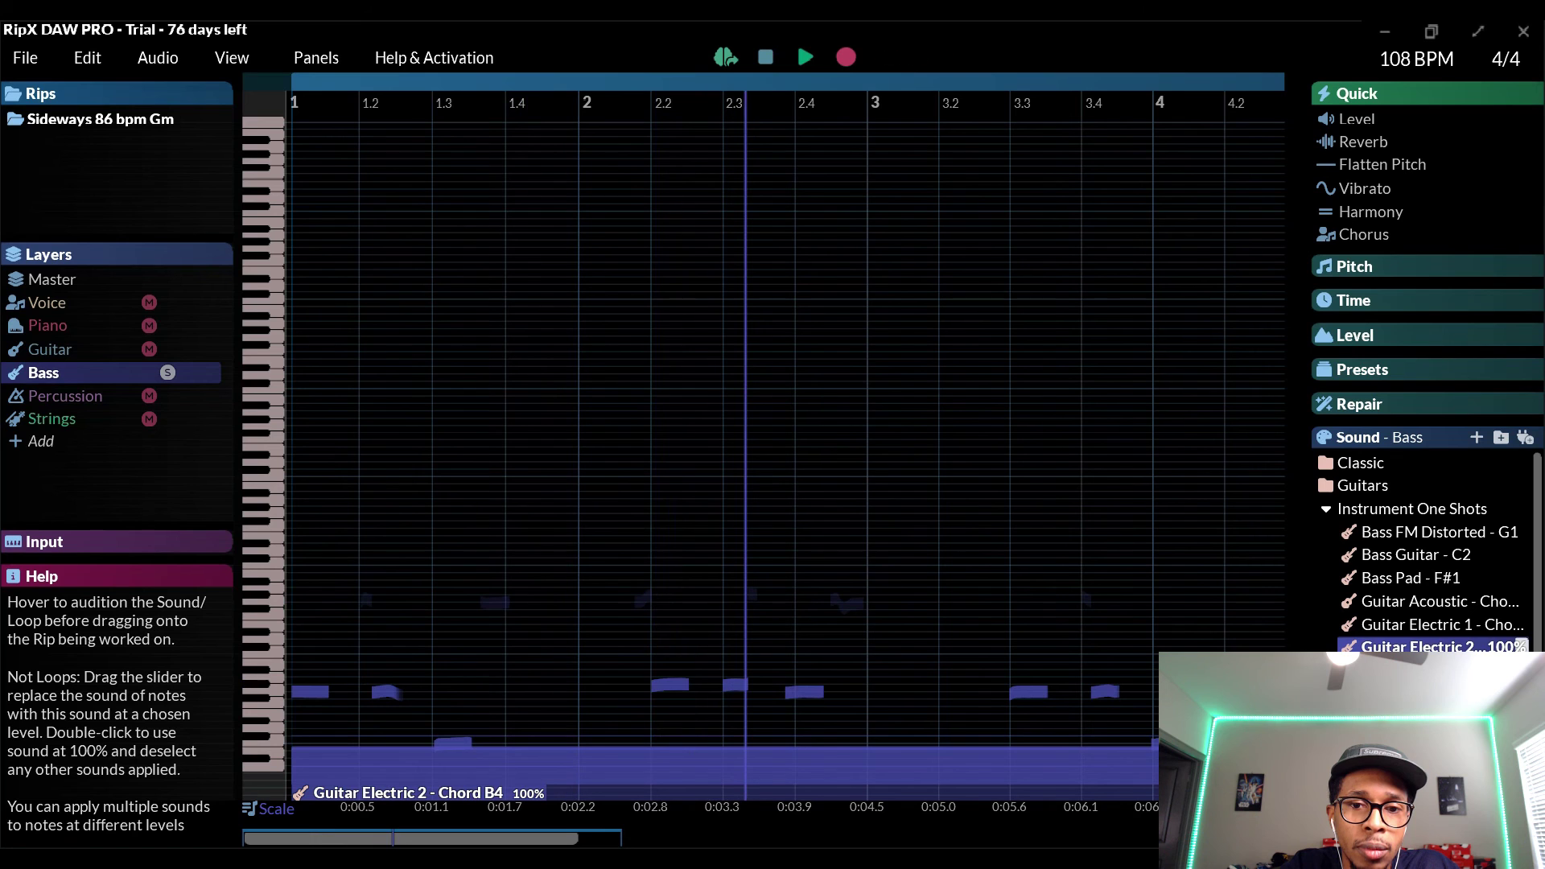
mouse_move(1343, 578)
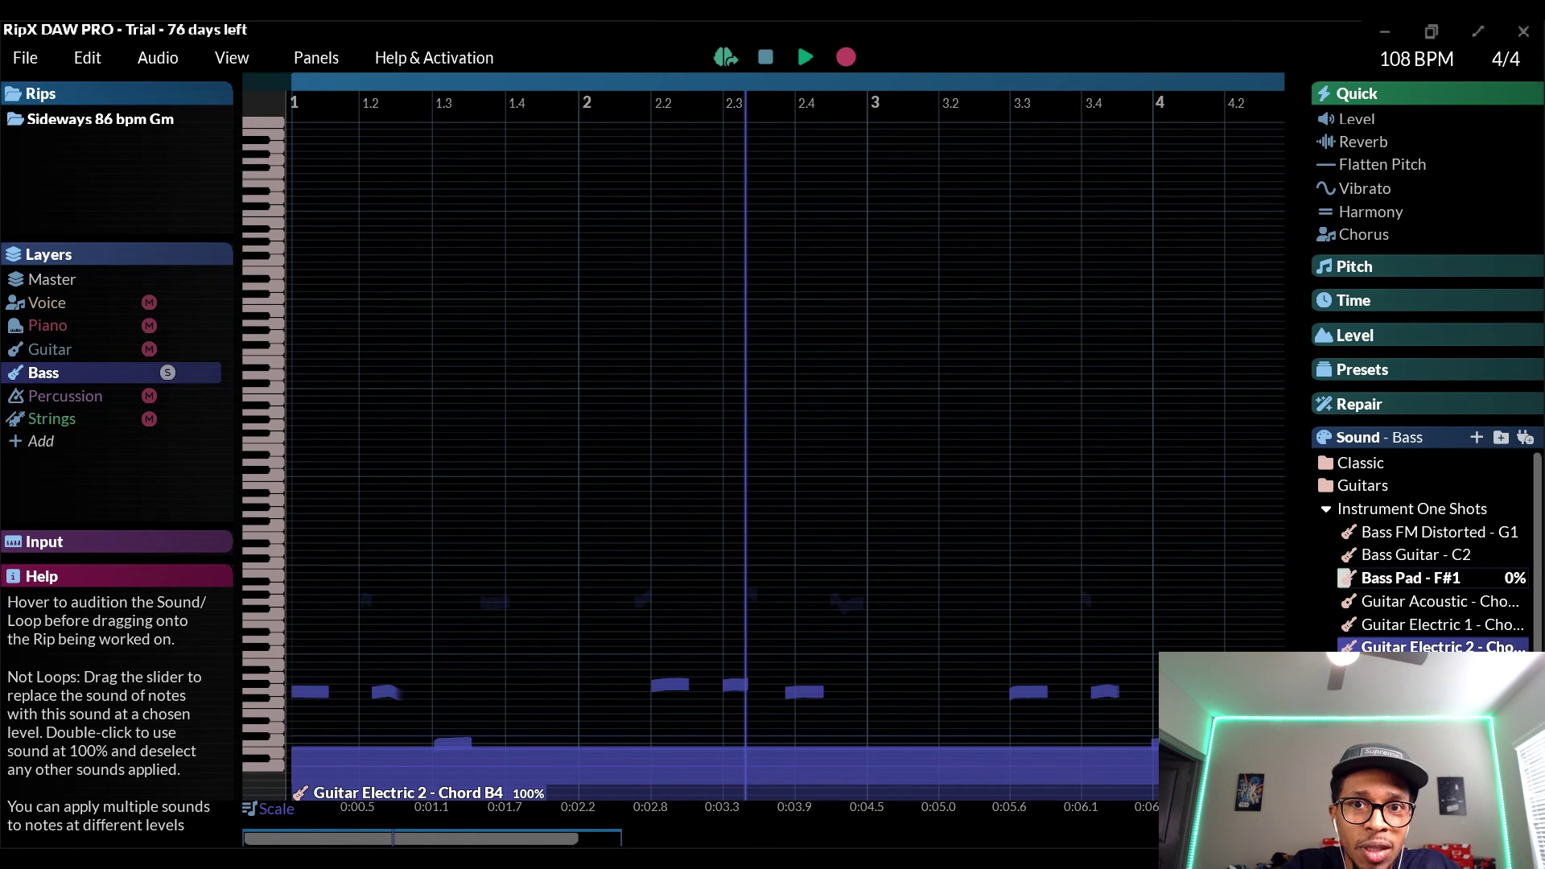
click(764, 58)
key(space)
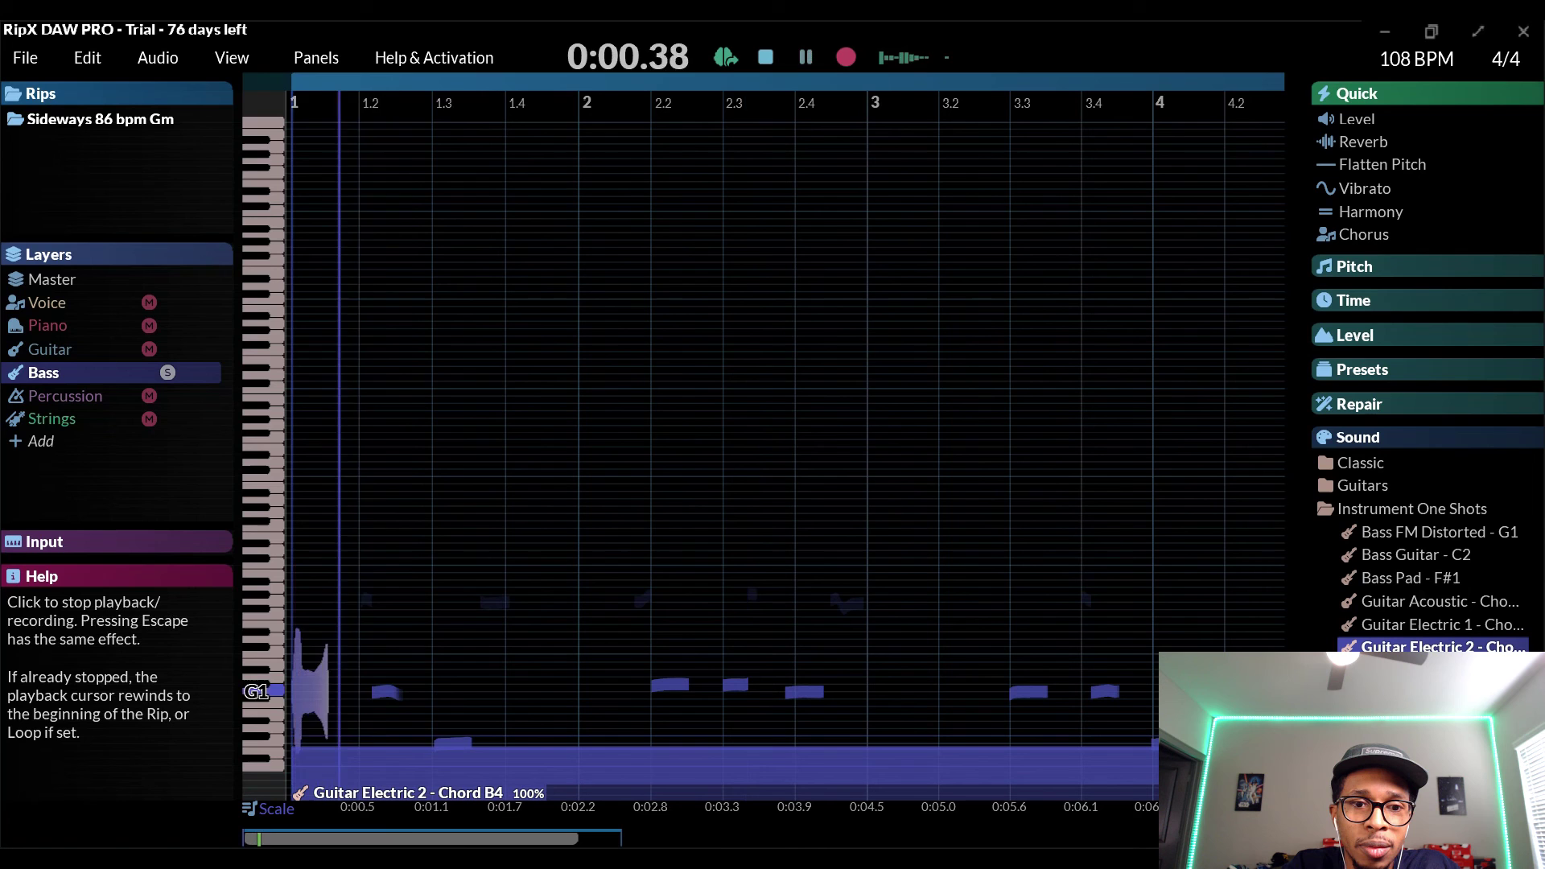
key(space)
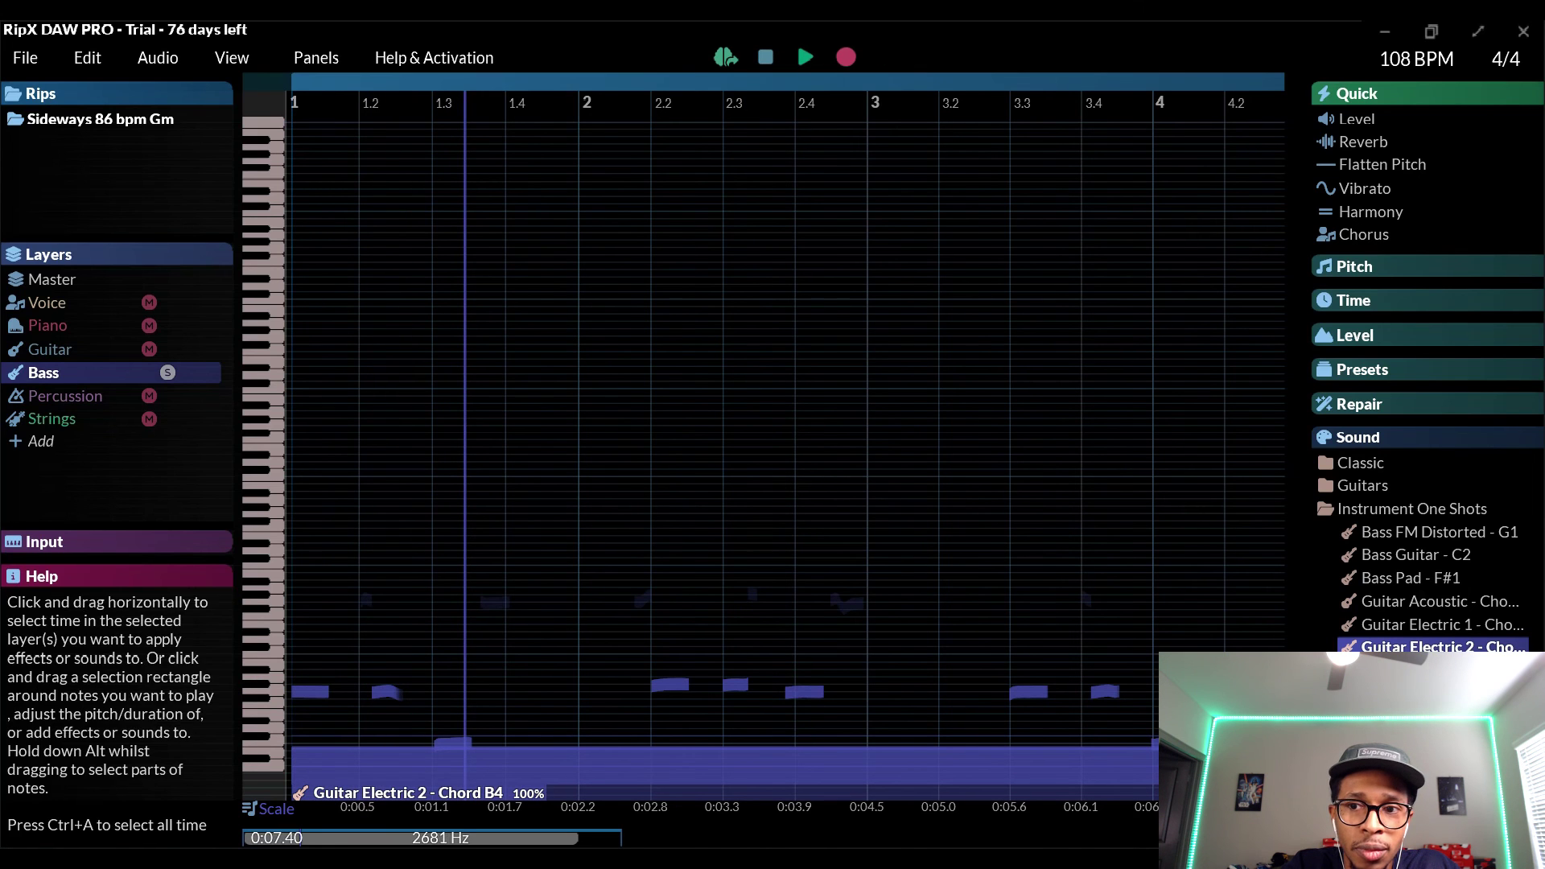
Step: Apply the classic Alto Sax sound to the Bass layer at 100%, play it from the start and rewind
click(1326, 508)
click(1326, 462)
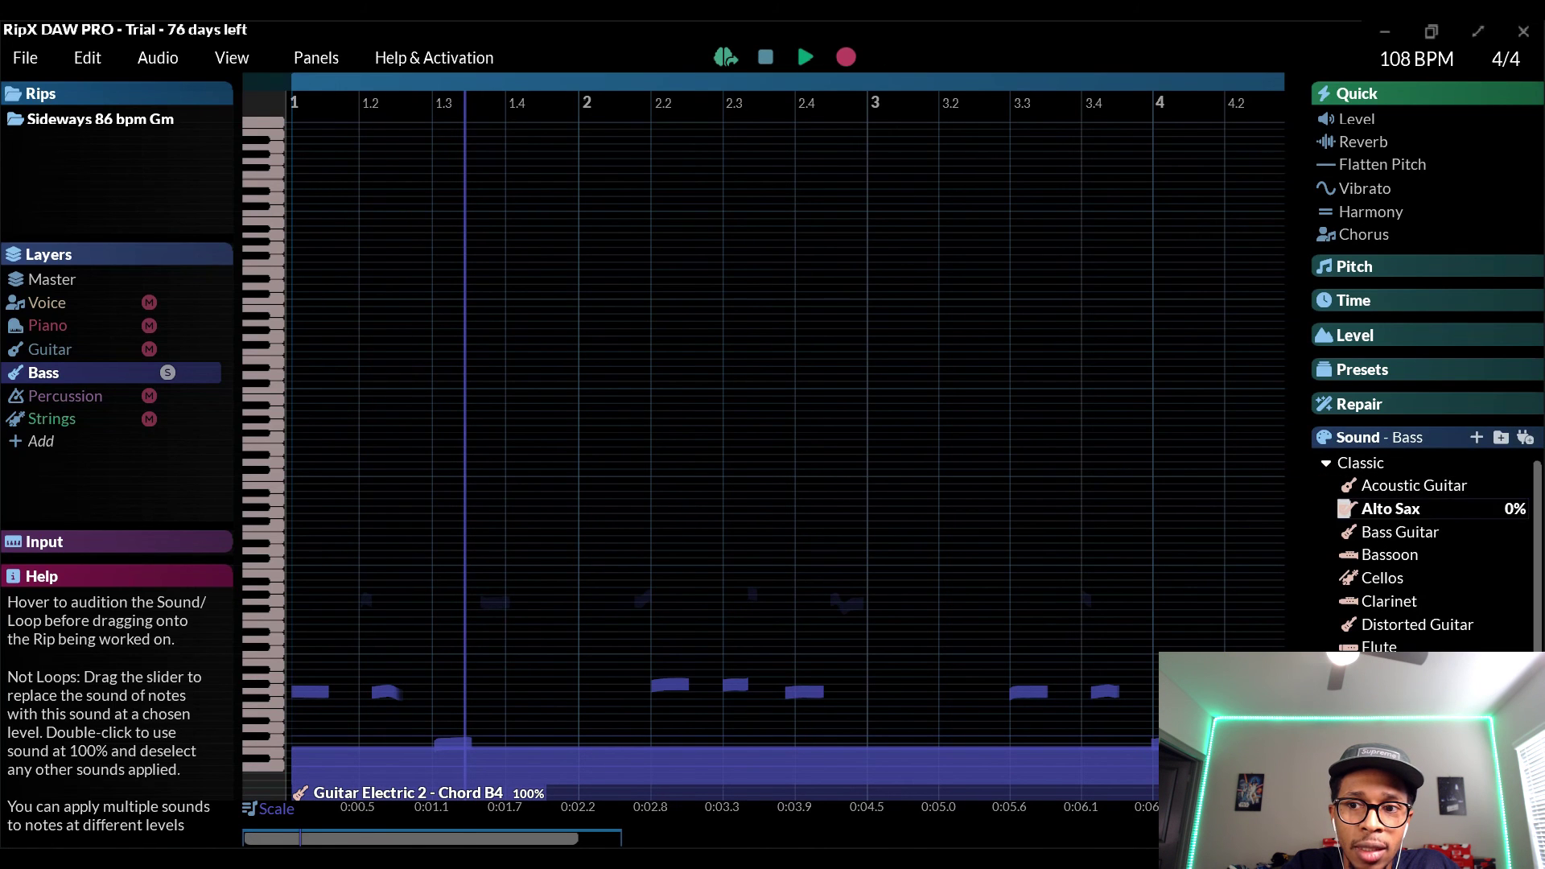
click(1391, 509)
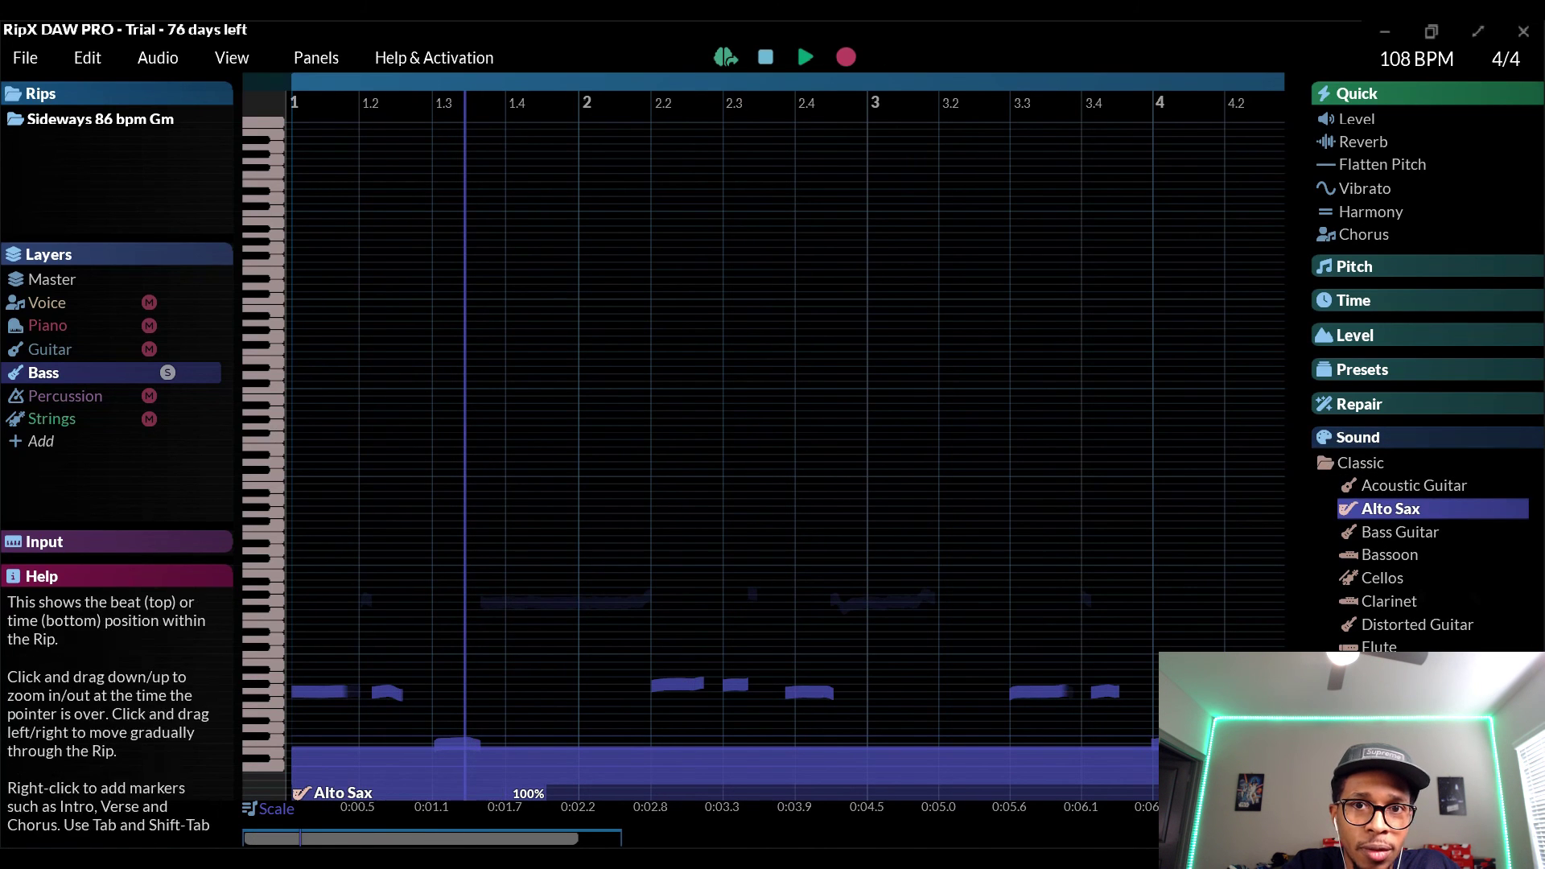
click(765, 57)
key(space)
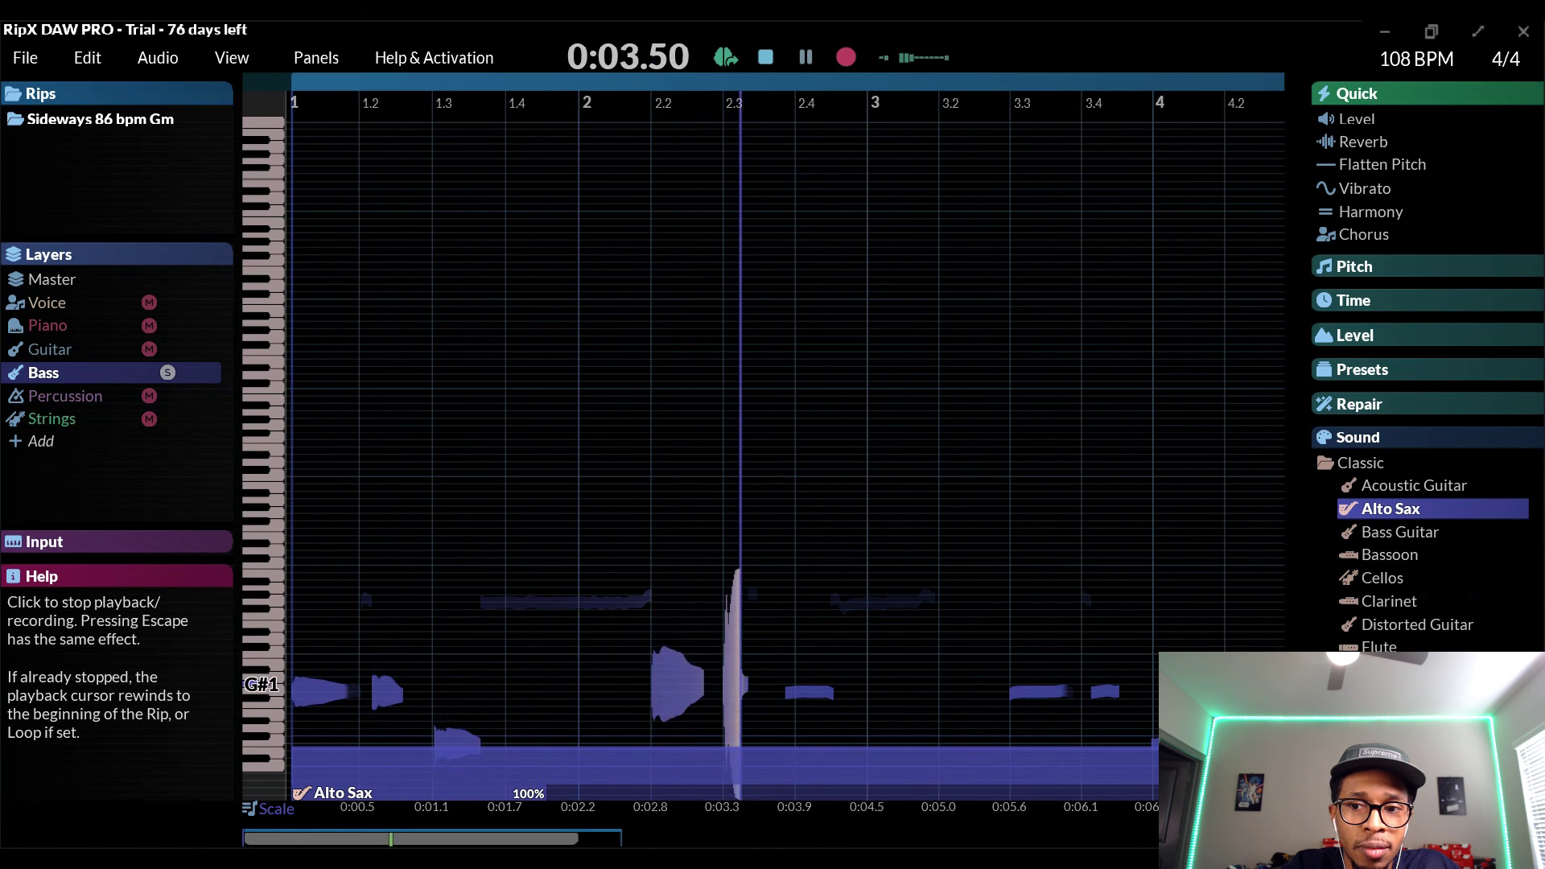
key(space)
click(766, 56)
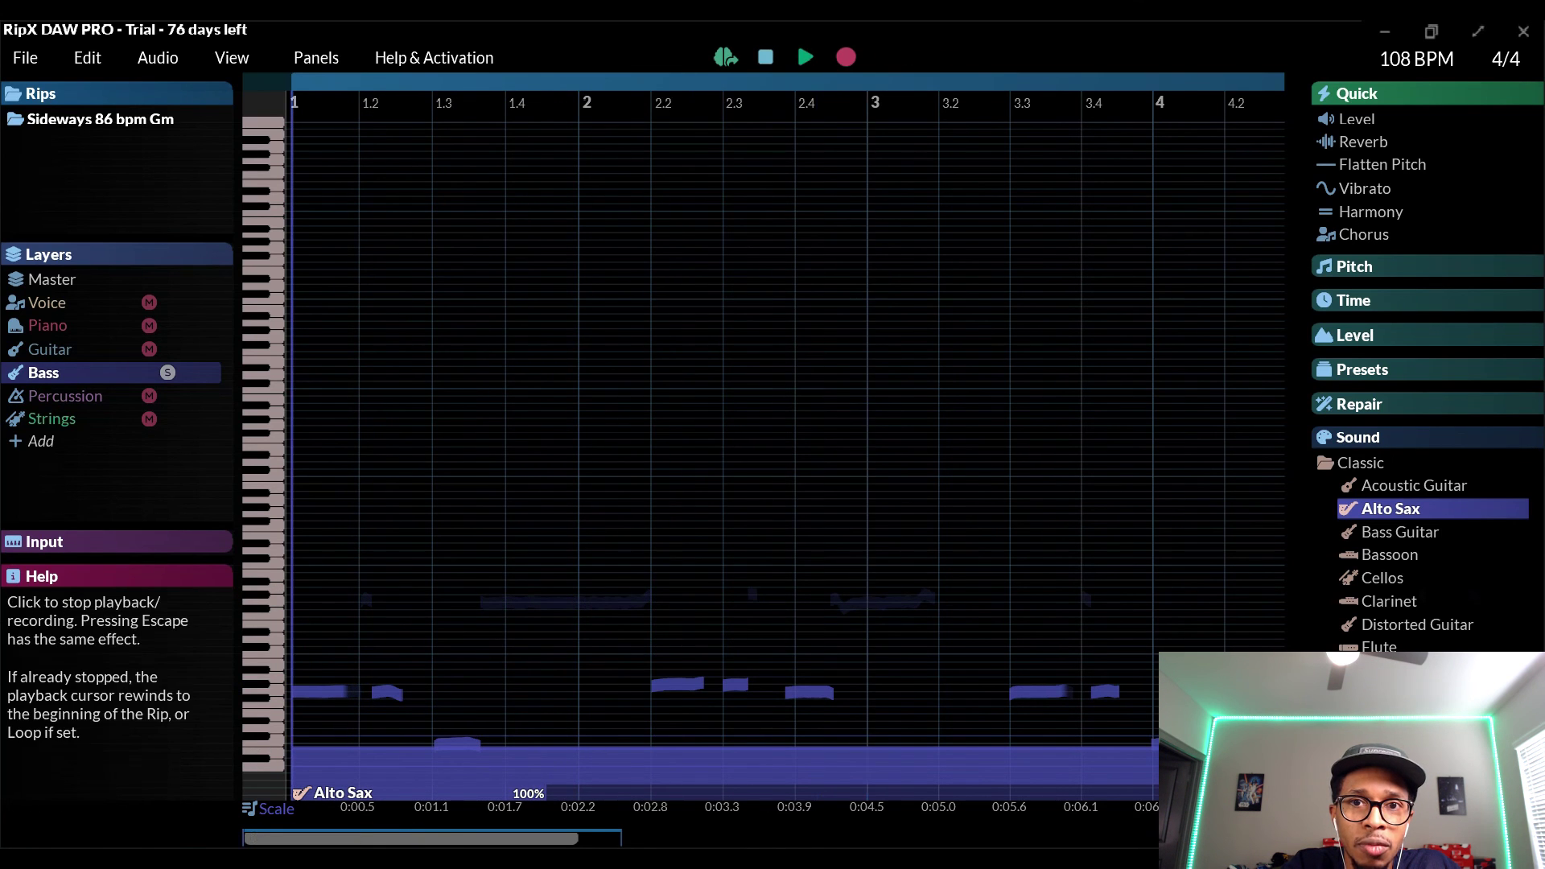
Step: Apply the classic Flute sound to the Bass layer at 100%, listen to it and collapse the sound list
double_click(1379, 646)
key(space)
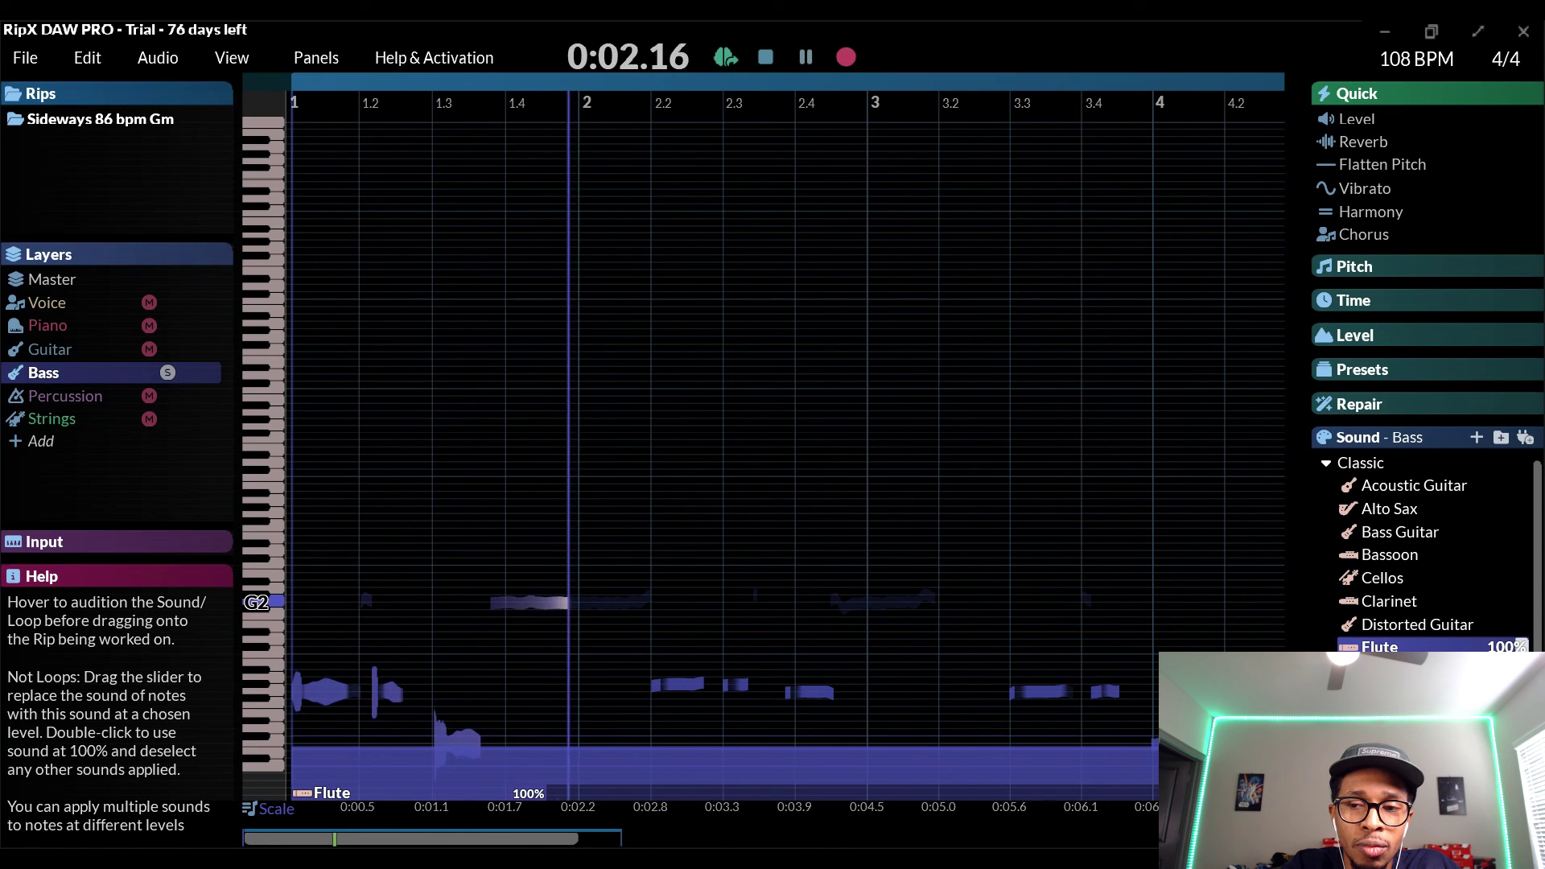
key(space)
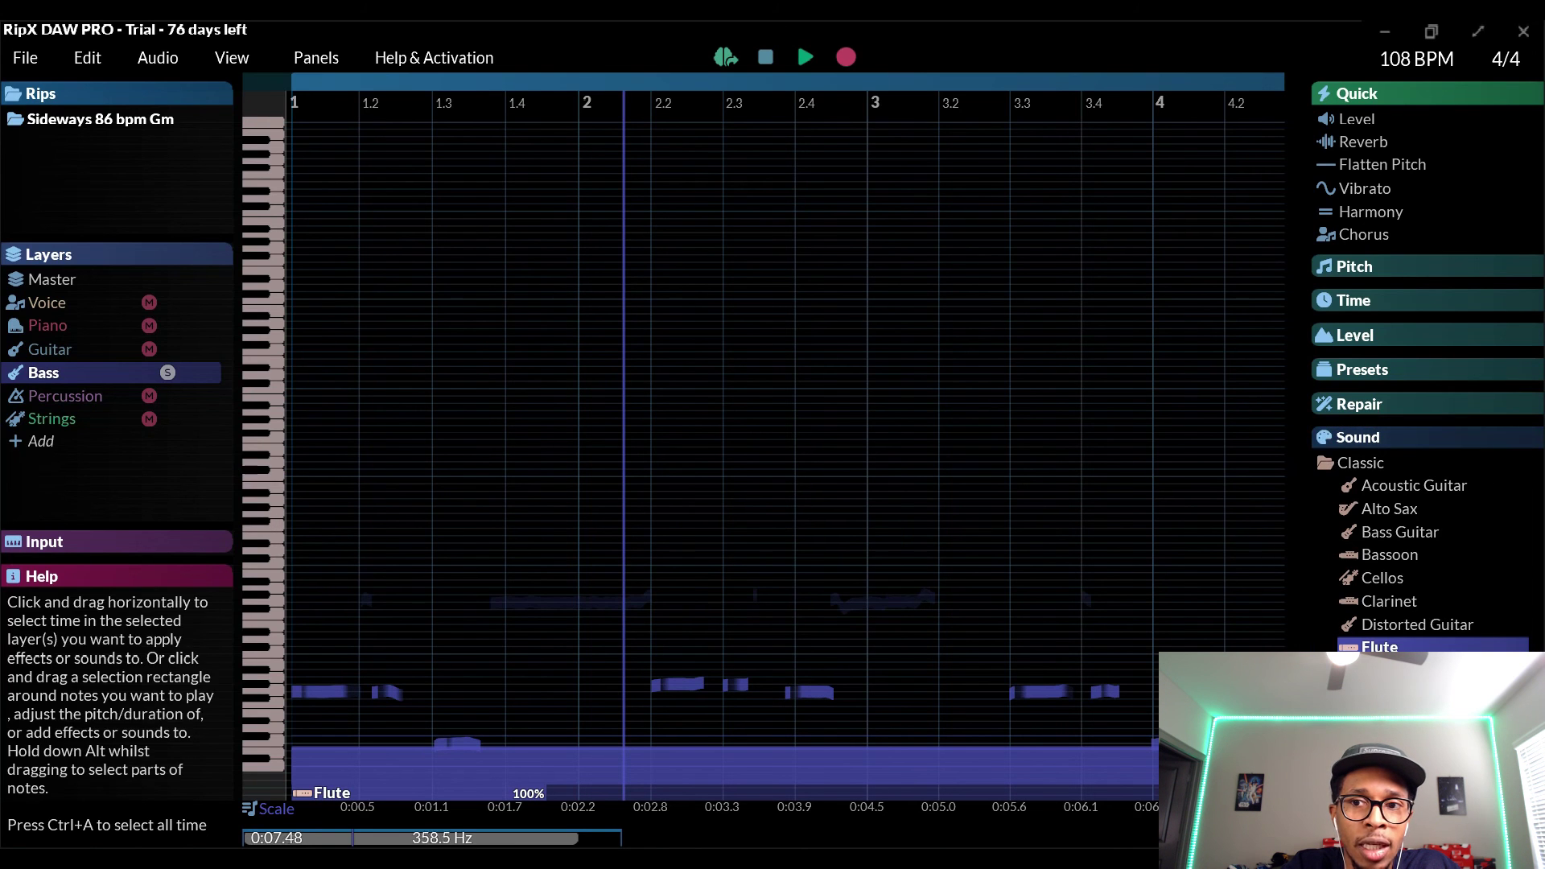
click(1359, 437)
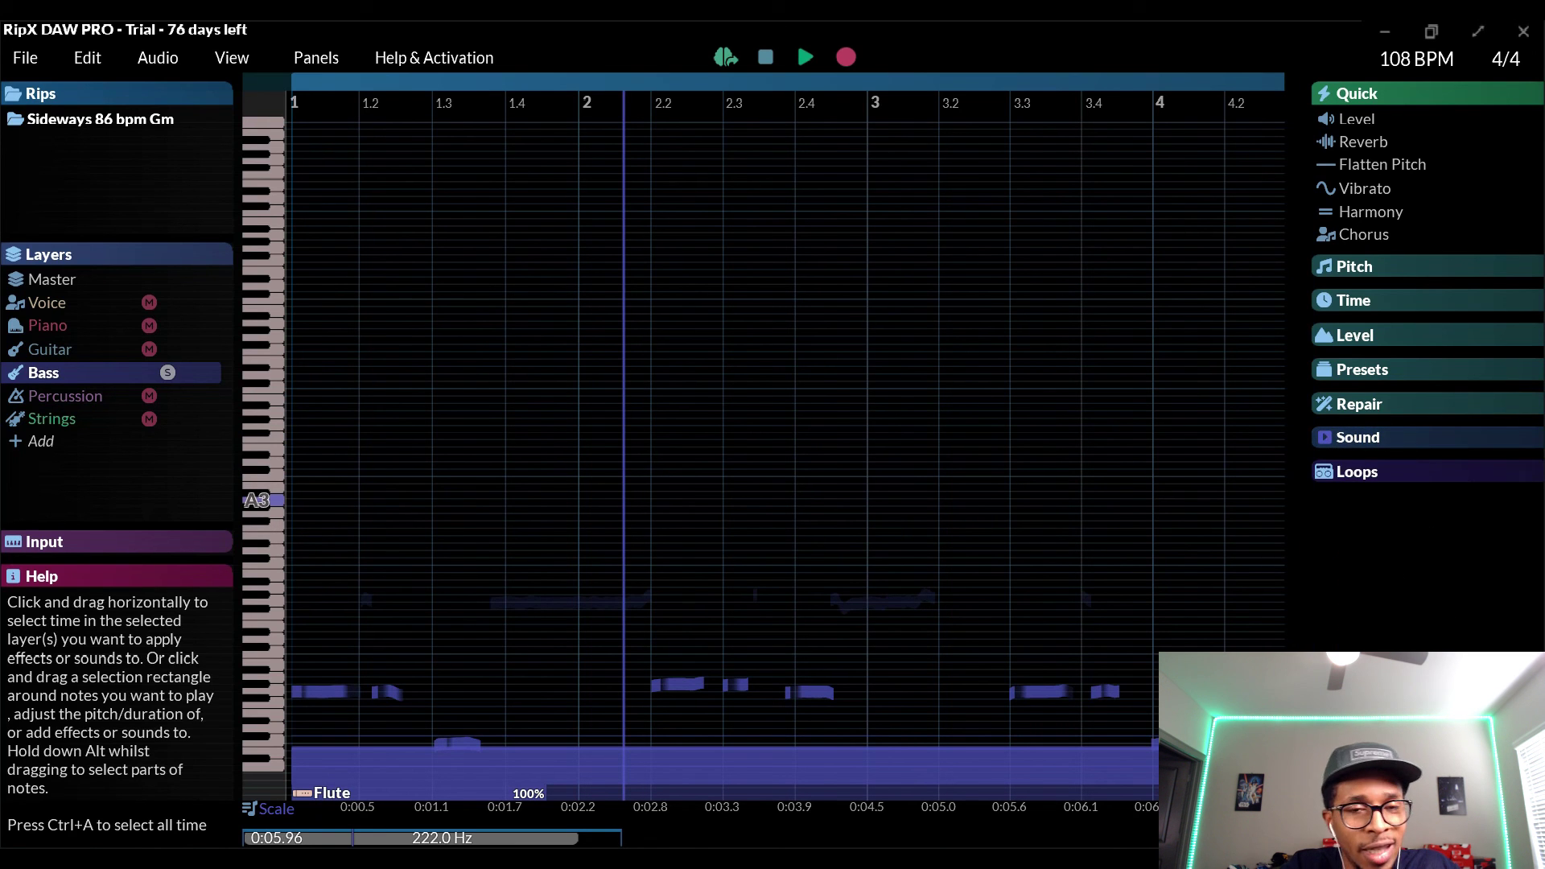